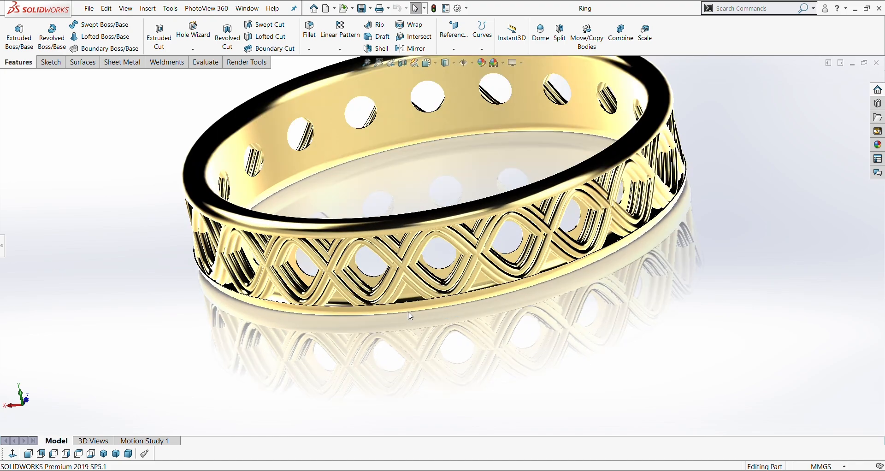
middle_drag(410, 316, 424, 416)
scroll(445, 312, up, 2)
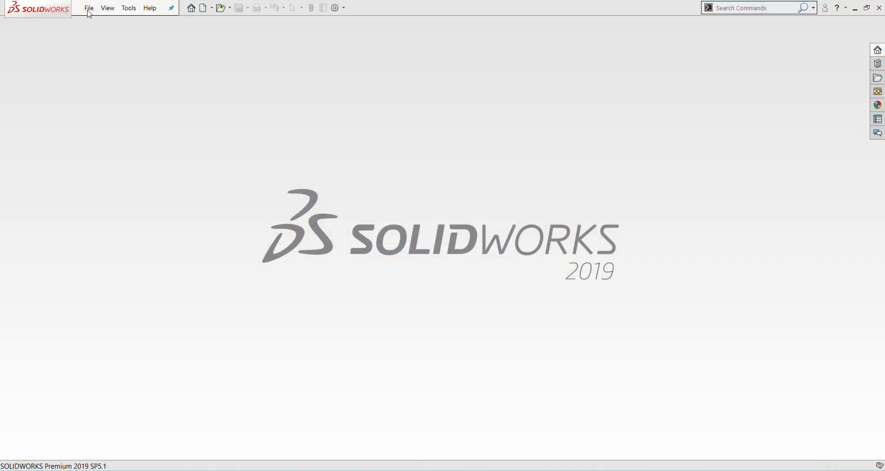
Create a new part document and start a sketch on the Front Plane
click(90, 13)
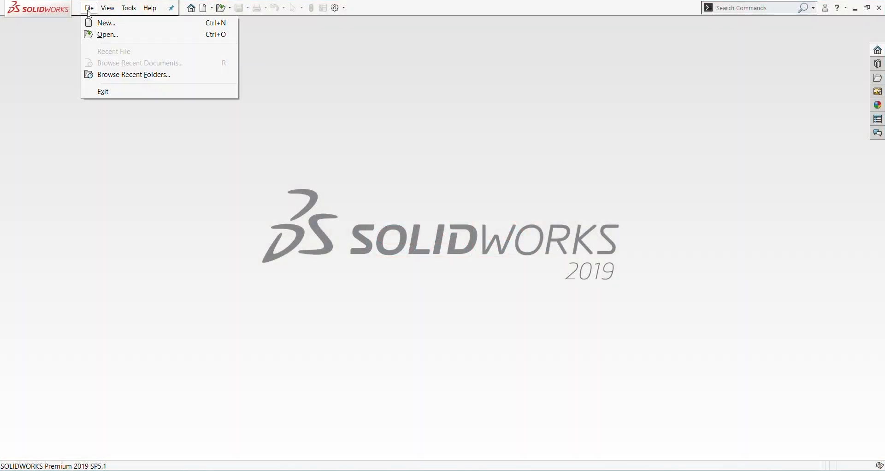
click(100, 22)
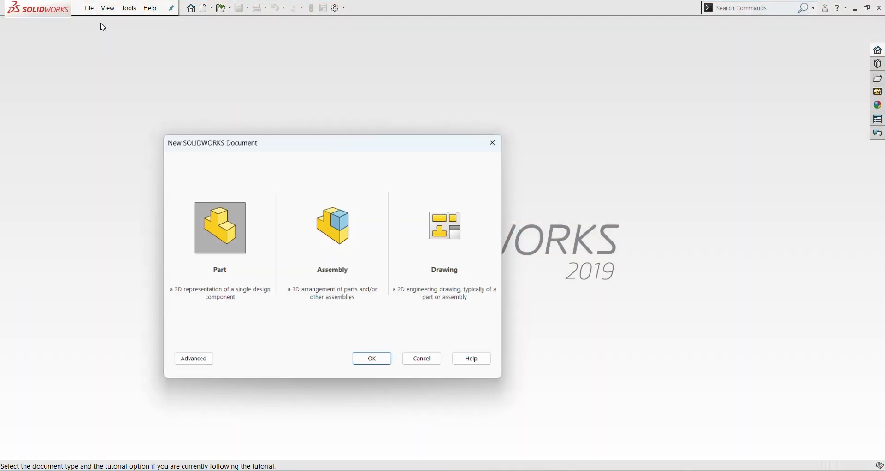
click(383, 364)
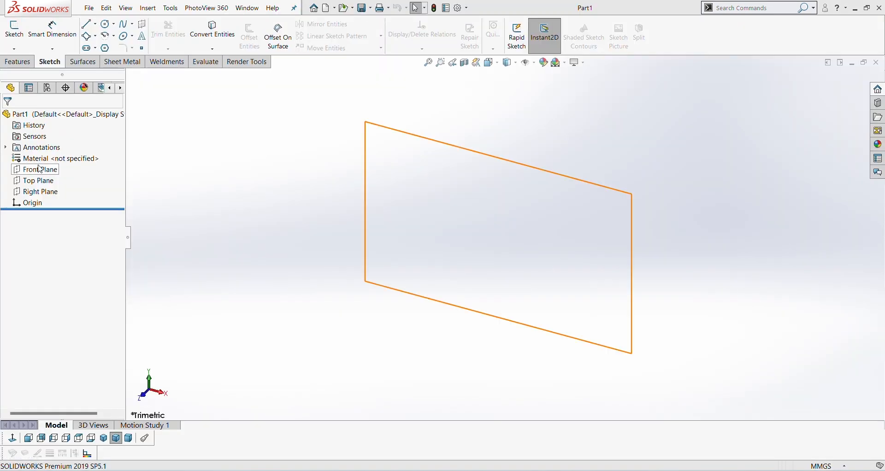
click(40, 169)
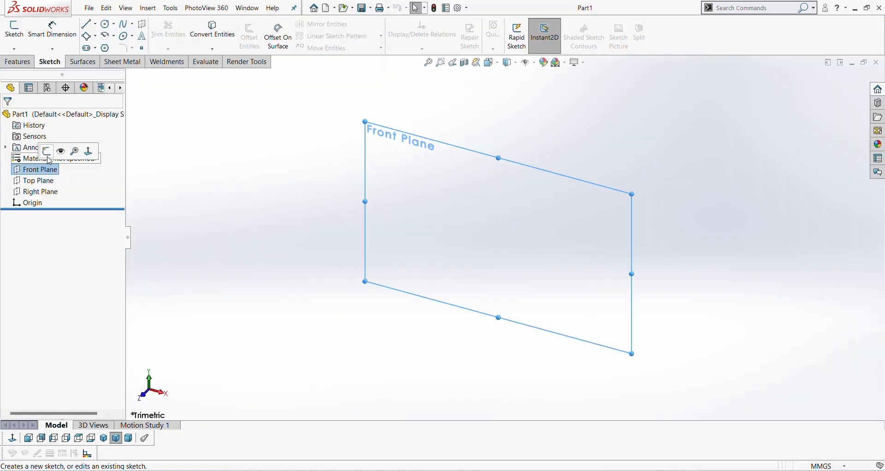
click(46, 148)
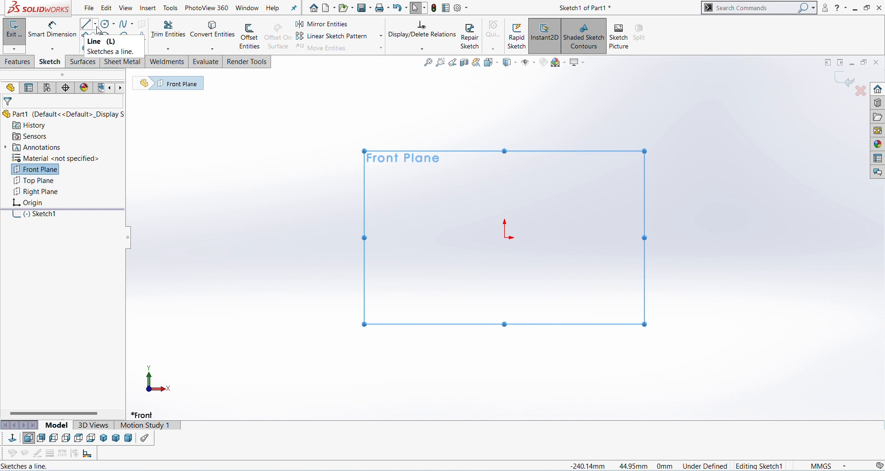
Draw two construction lines from the origin, one vertical upward about 64 mm long and one horizontal to the right about 66 mm long
click(96, 24)
click(110, 45)
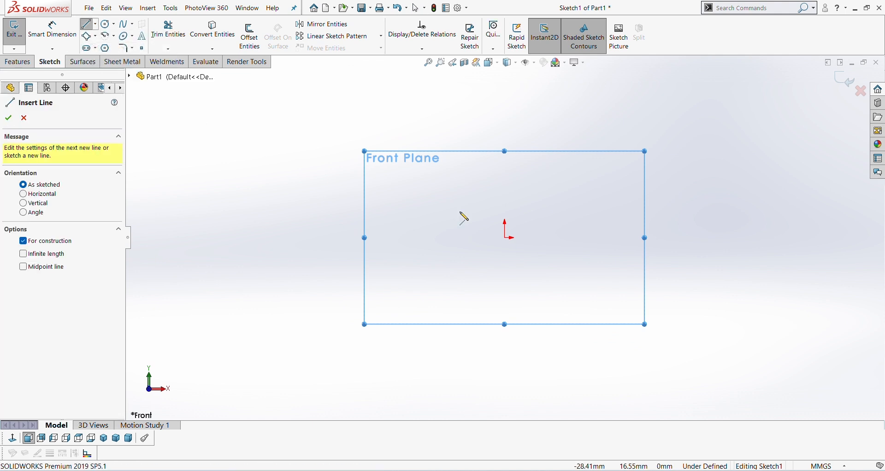
click(504, 238)
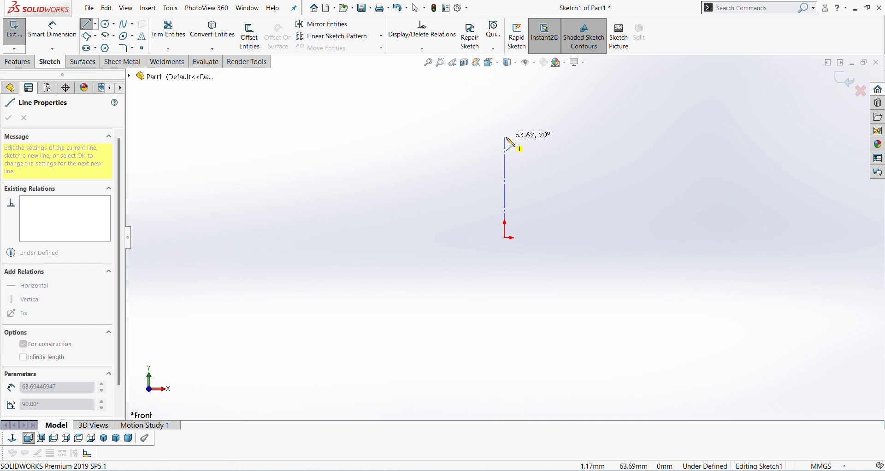
double_click(505, 137)
drag(504, 238, 607, 237)
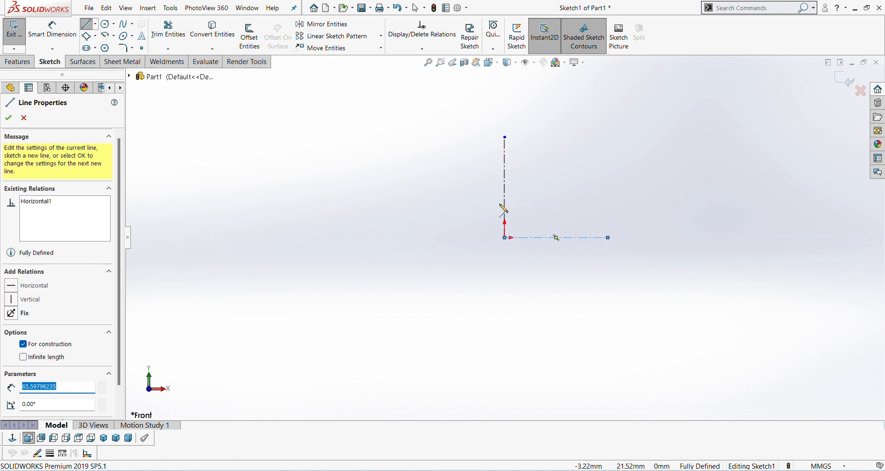
key(Escape)
Dimension the vertical construction line's length to 50 mm
click(39, 33)
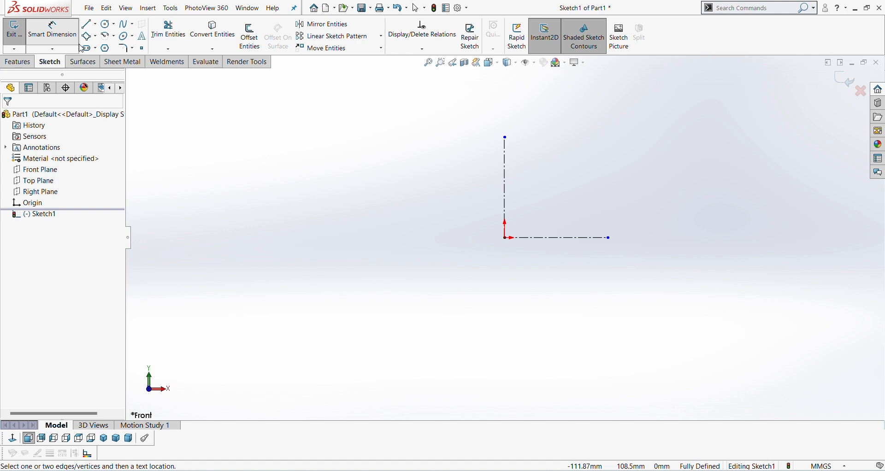
click(507, 199)
click(479, 188)
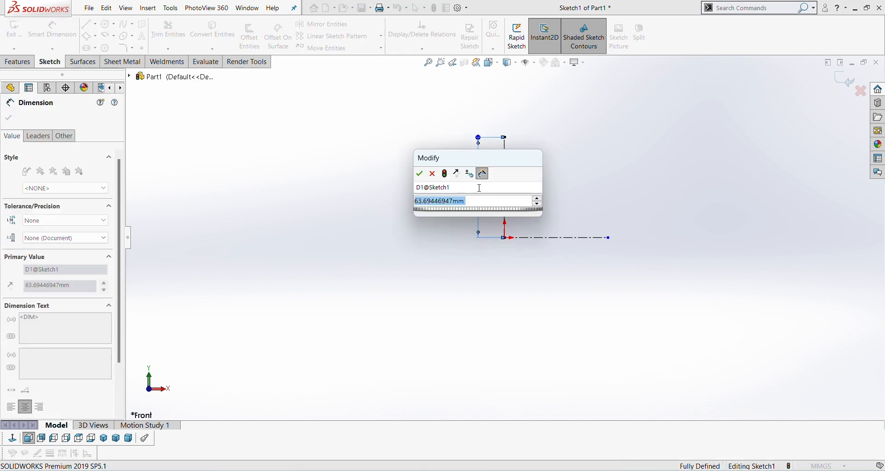
text(50)
key(Return)
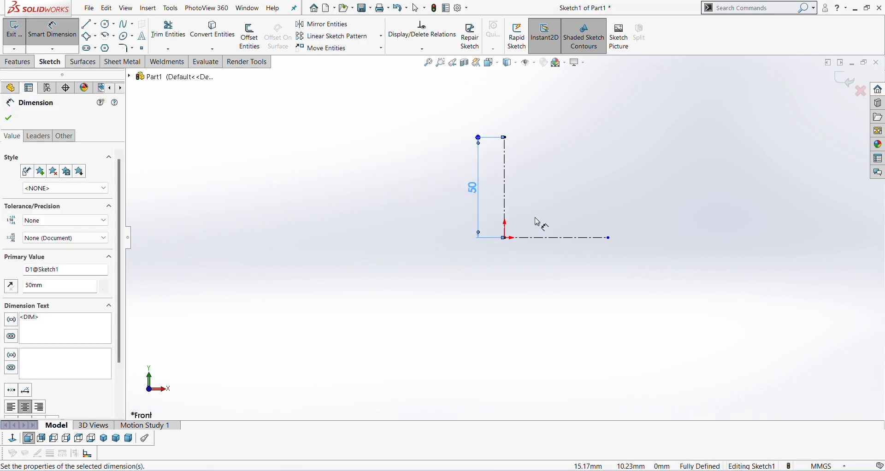
key(Escape)
Make the vertical and horizontal construction lines equal in length
click(507, 197)
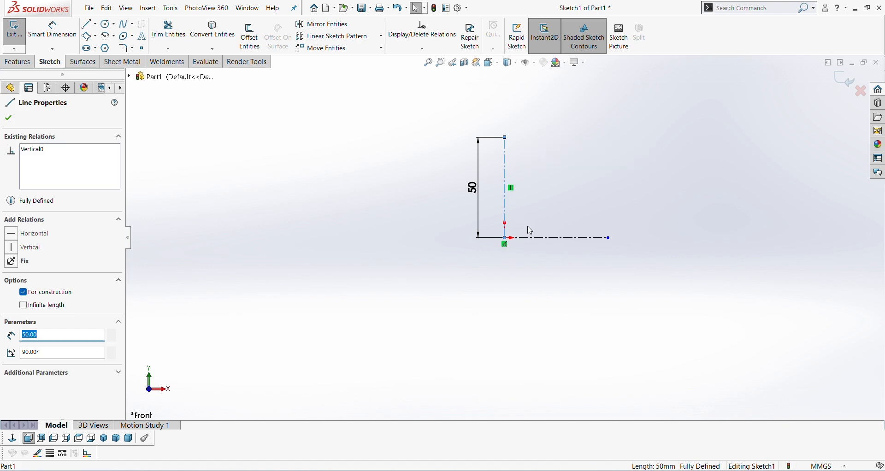
ctrl+click(537, 242)
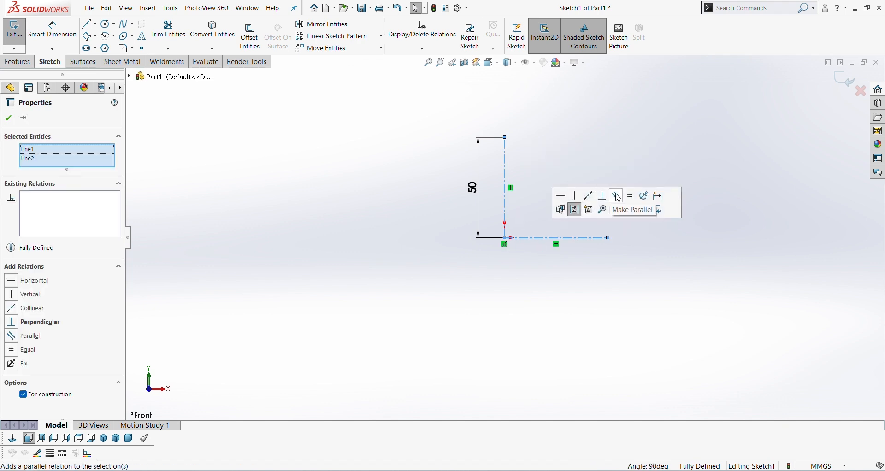
click(631, 199)
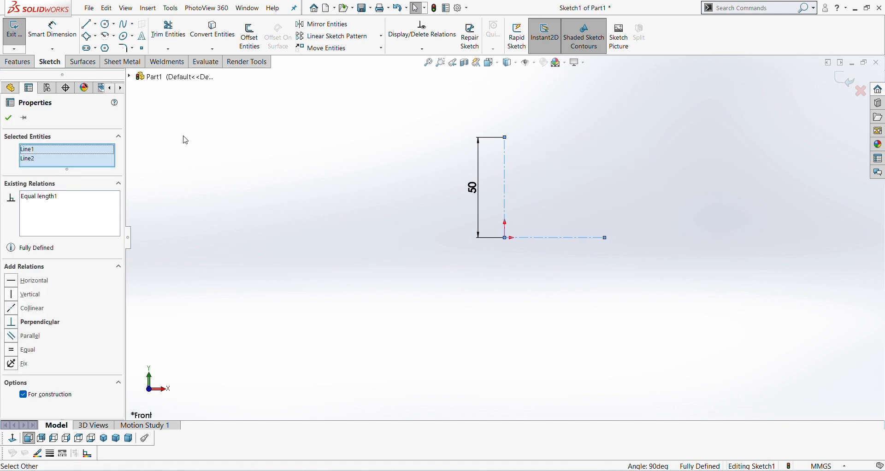
click(8, 117)
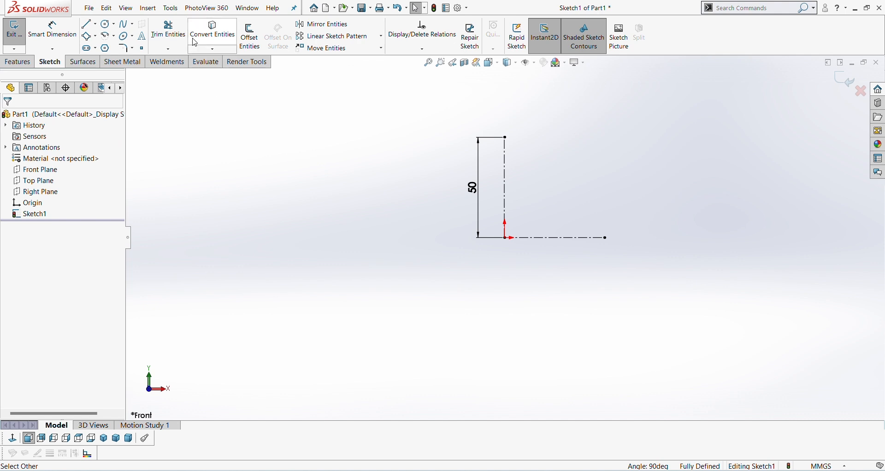
Draw a two-point spline from the vertical construction line's upper end to the horizontal construction line's outer end
click(125, 24)
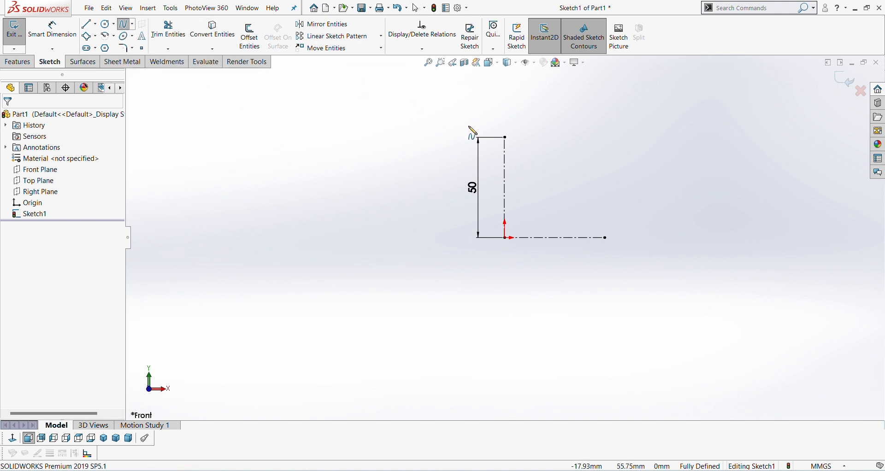
click(506, 137)
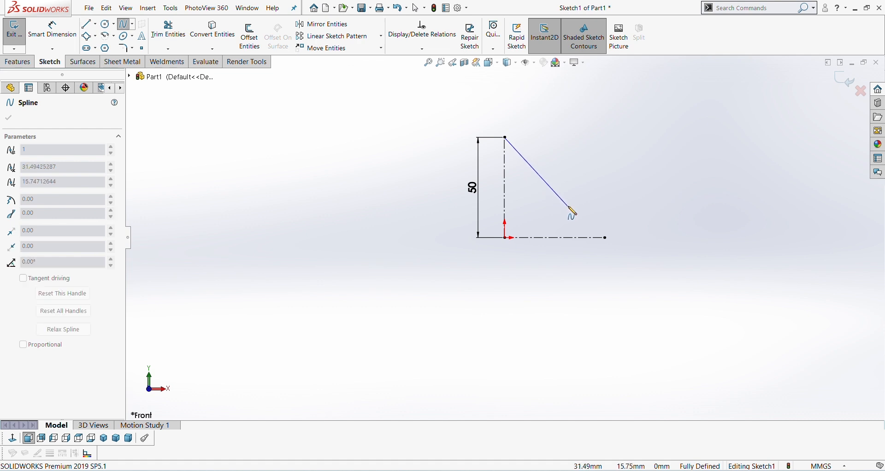
click(606, 238)
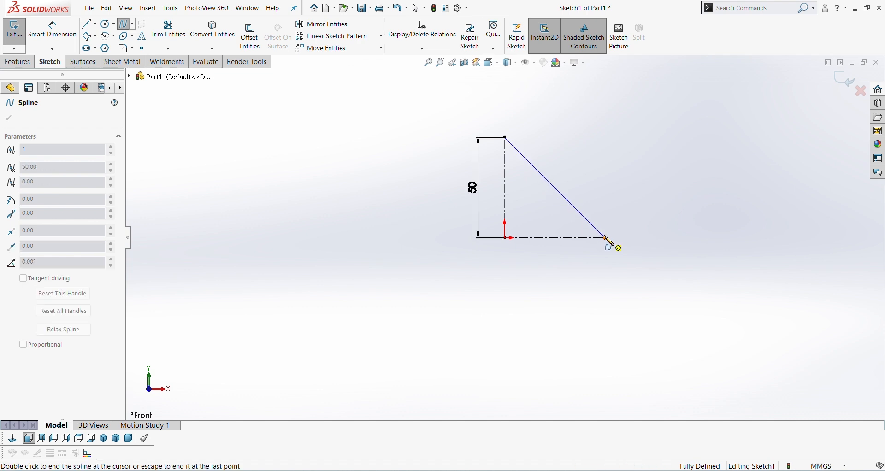
key(Escape)
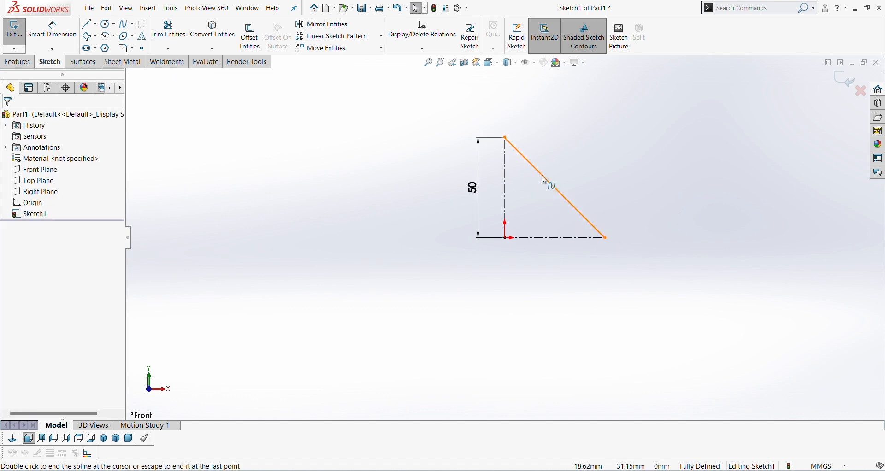
Bend the spline outward with its upper end's tangent handle and make that handle horizontal
click(544, 179)
drag(544, 178, 558, 157)
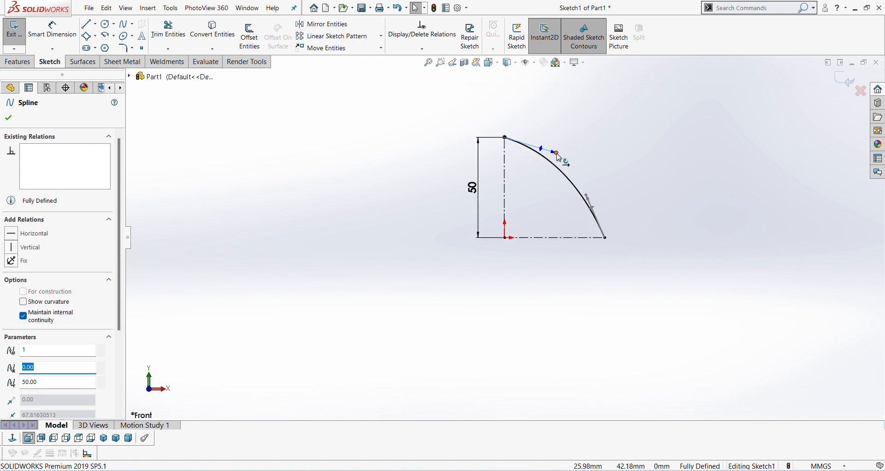
click(13, 235)
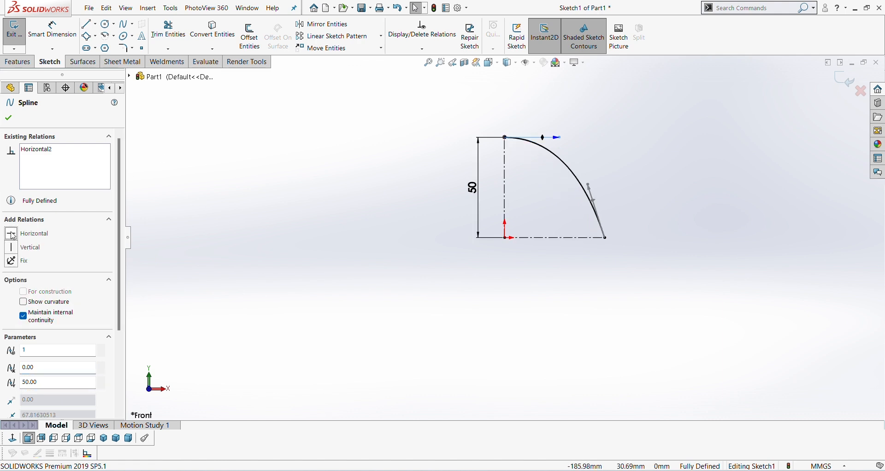
click(9, 119)
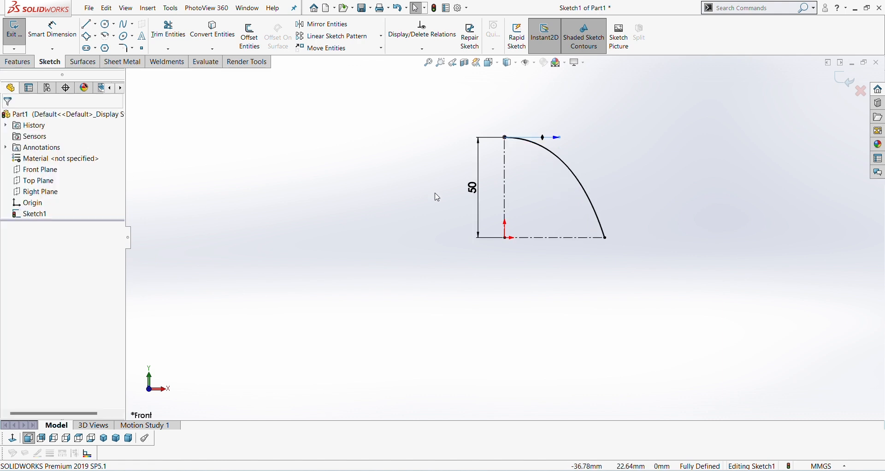
Swing the tangent handle at the spline's lower end inward to form an S-curve and make that handle horizontal
click(593, 203)
drag(590, 189, 566, 227)
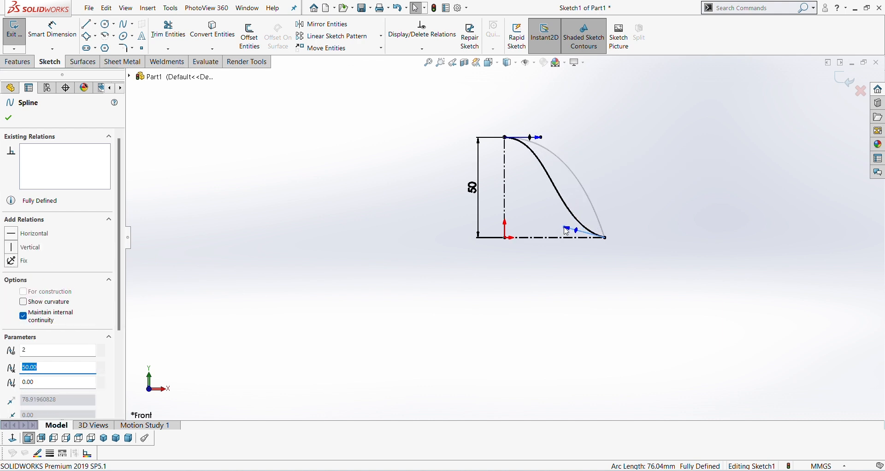
click(14, 235)
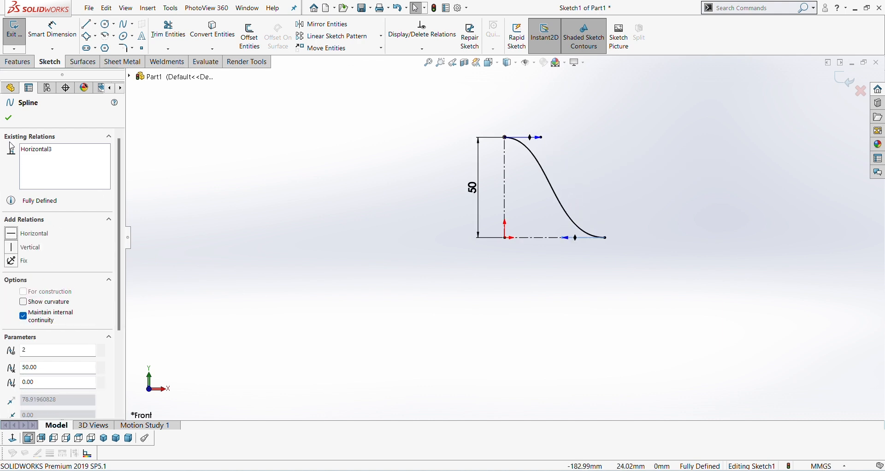
click(9, 119)
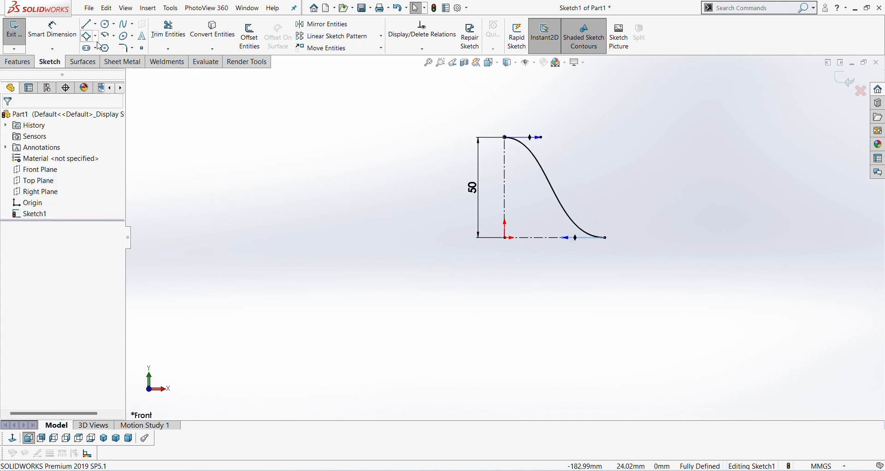
Dimension the tangent handle at the spline's upper end to 50 mm
click(52, 28)
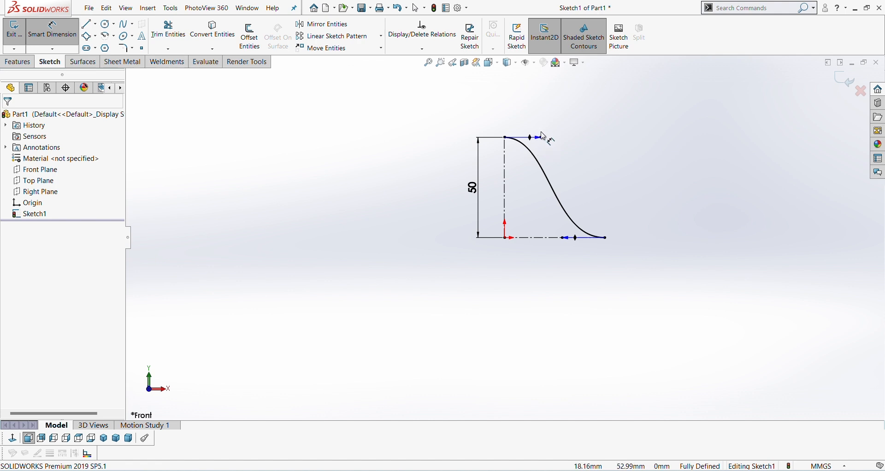
click(541, 137)
click(507, 108)
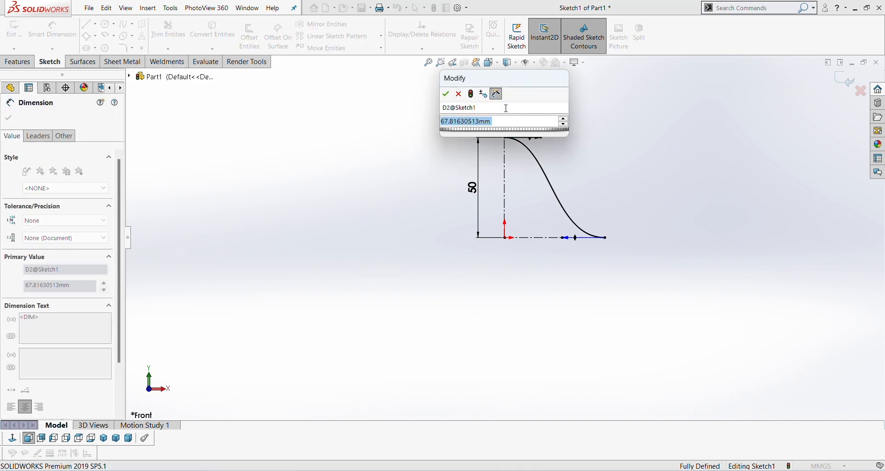
text(50)
key(Return)
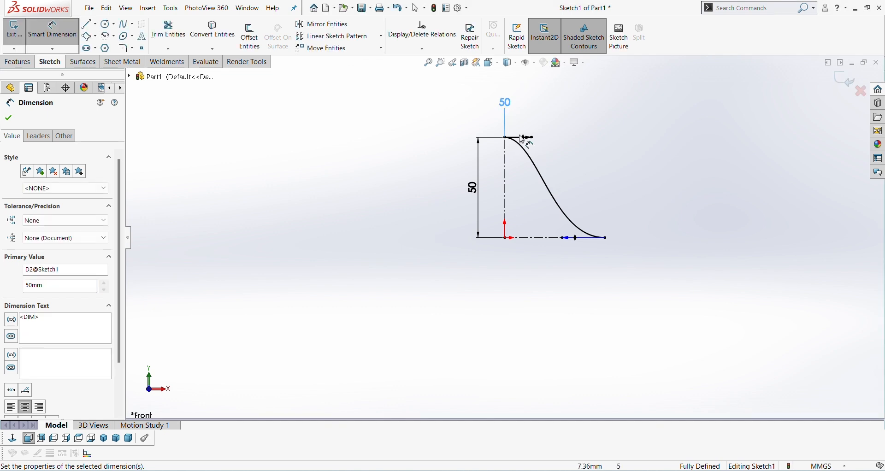
Dimension the tangent handle at the spline's lower end to 50 mm
click(569, 239)
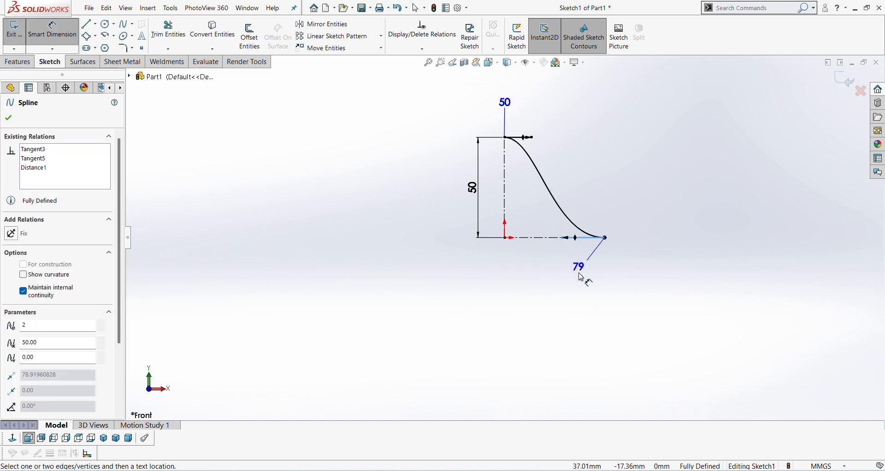
click(581, 274)
text(50)
key(Return)
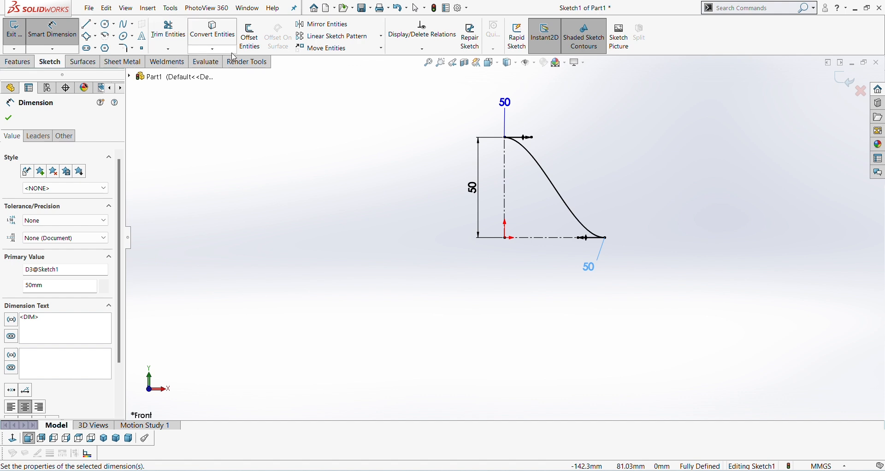
Mirror a copy of the spline about the vertical construction line to form a symmetric bell-shaped wave
click(322, 24)
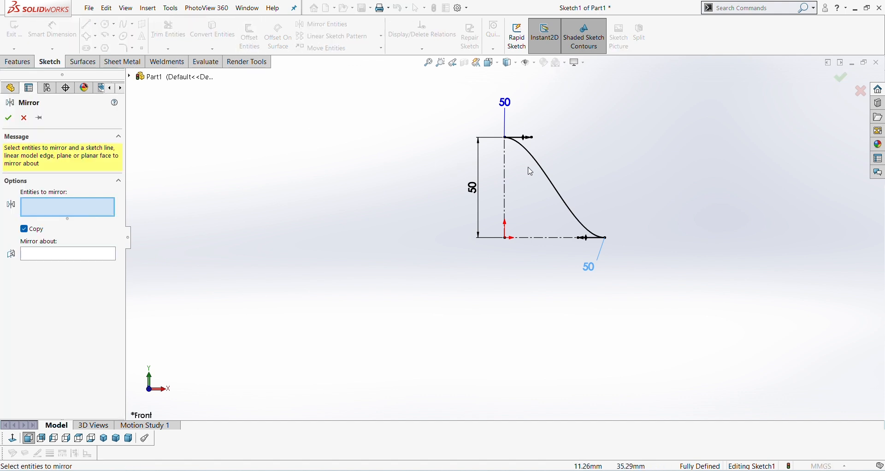
click(542, 176)
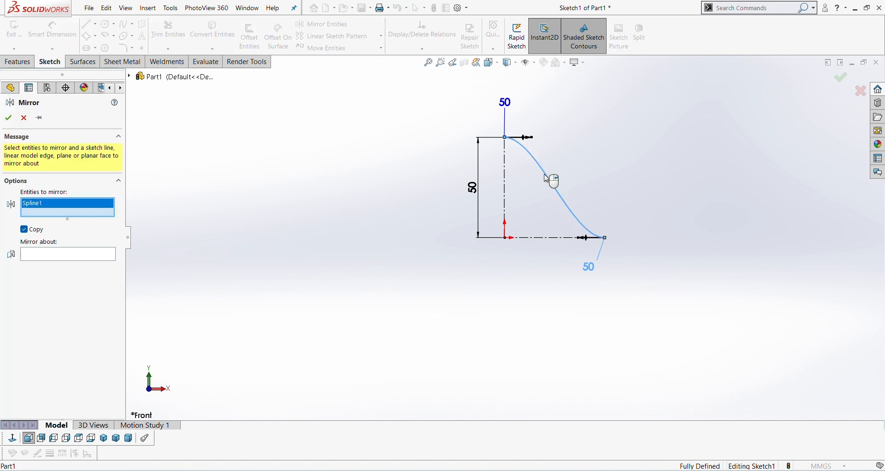
click(109, 253)
click(506, 204)
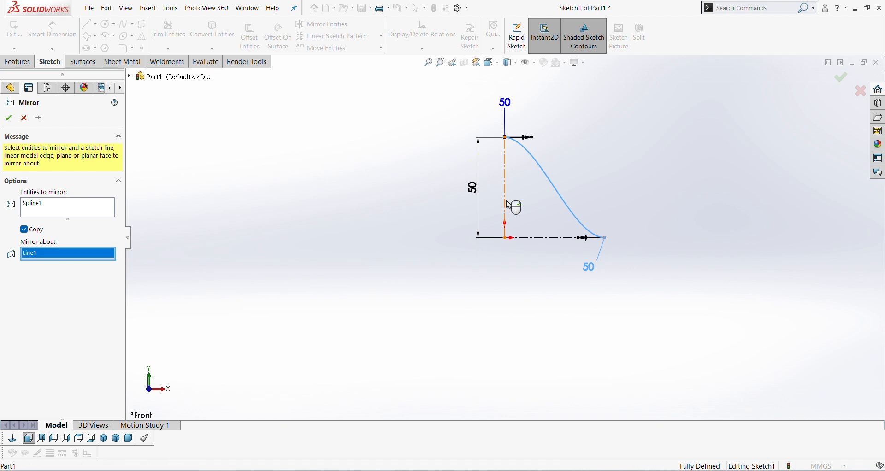
click(8, 119)
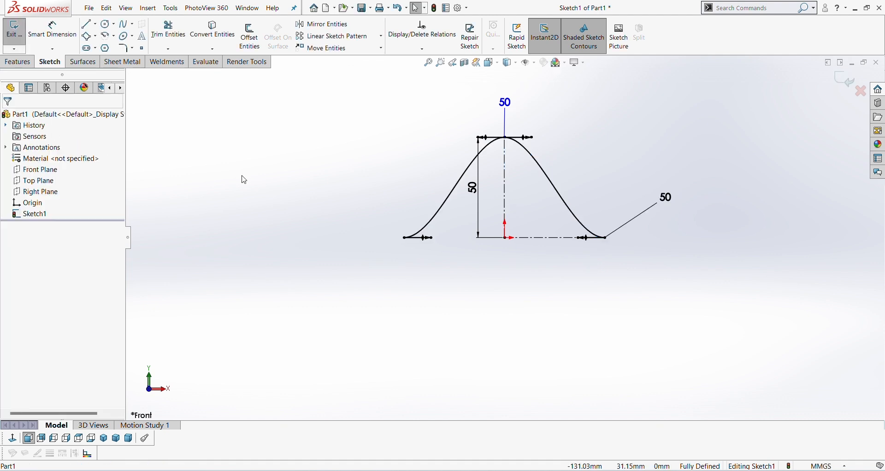
Linear-pattern both wave splines along the X-axis with 3 instances at 100 mm spacing
click(324, 36)
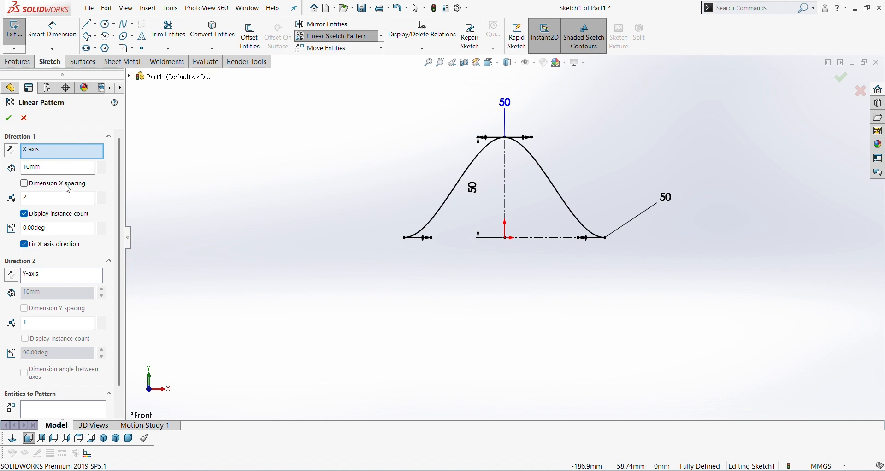
click(77, 411)
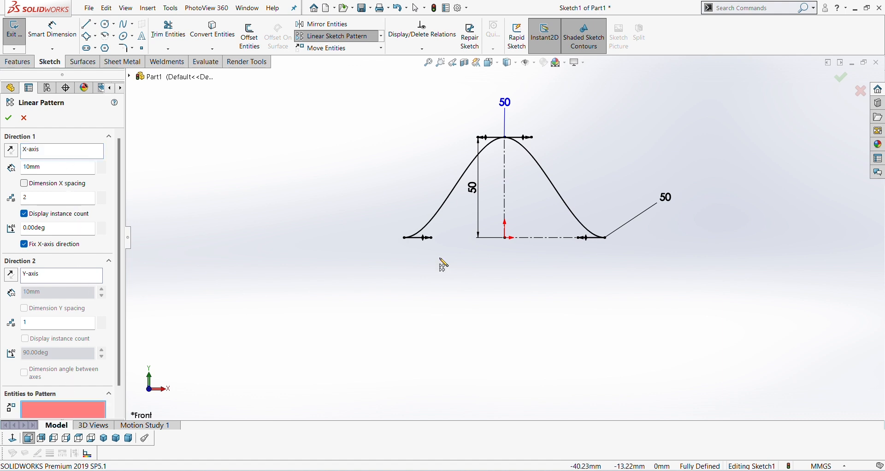
click(462, 193)
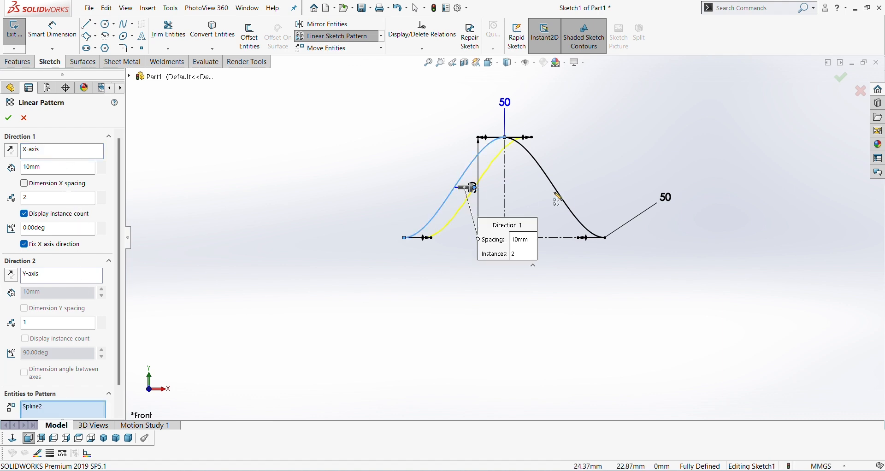
click(568, 203)
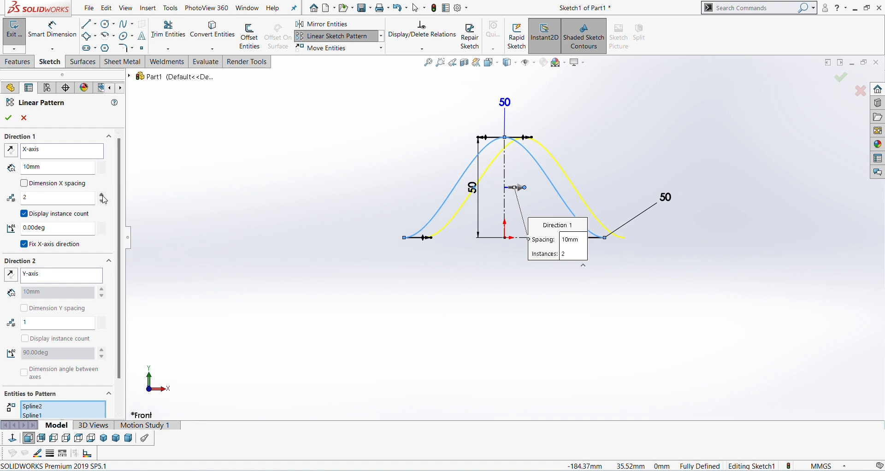
click(68, 171)
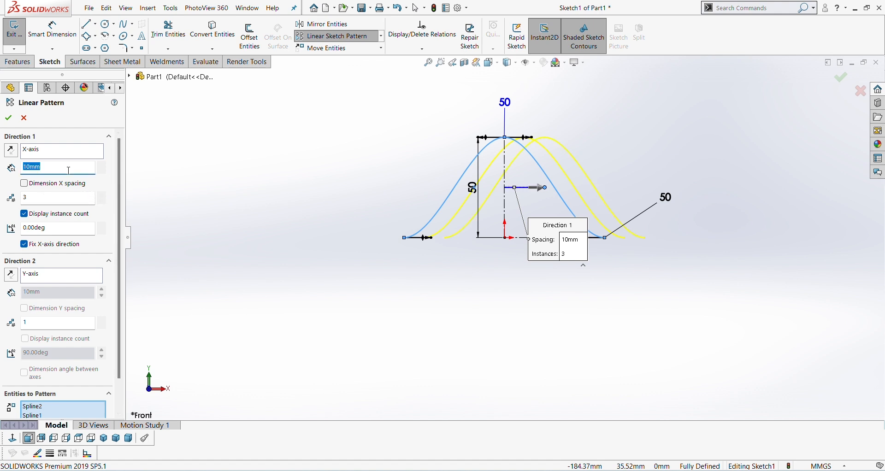
key(Return)
scroll(498, 310, up, 3)
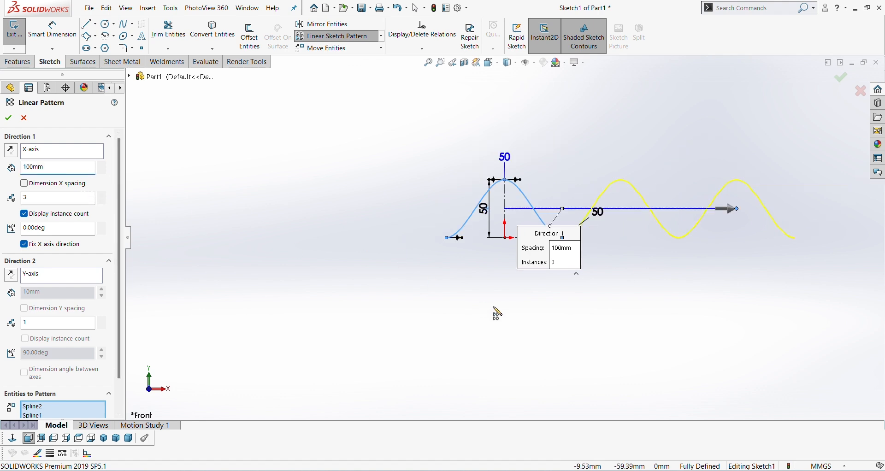
click(14, 121)
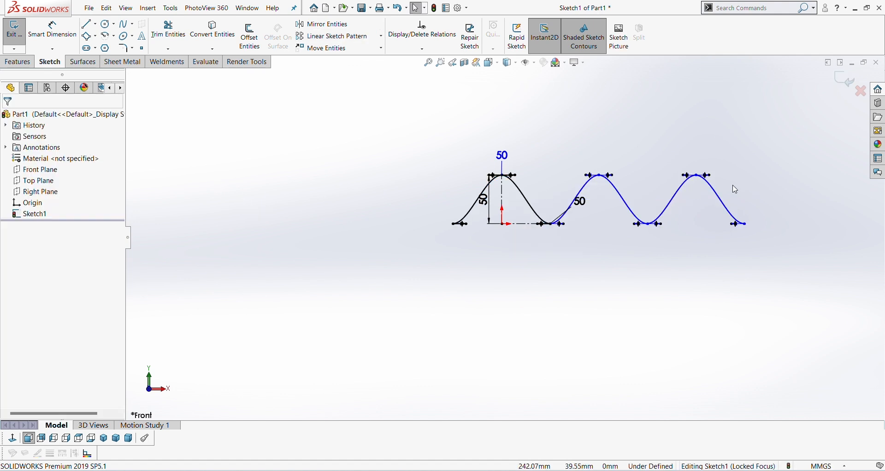
Mirror a copy of the four patterned splines about the vertical construction line through the origin
click(321, 25)
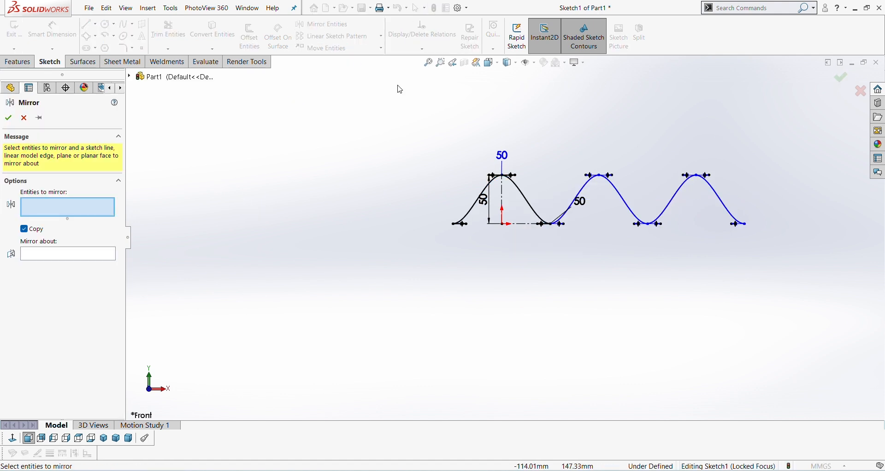
drag(729, 193, 573, 203)
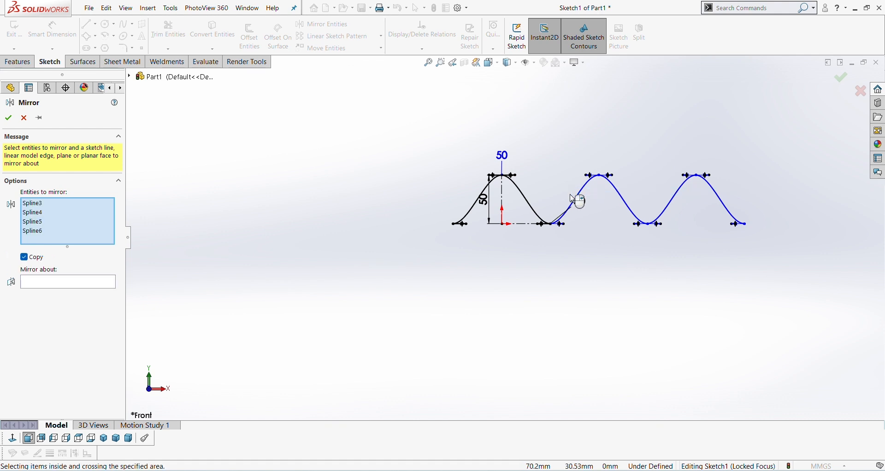
click(49, 282)
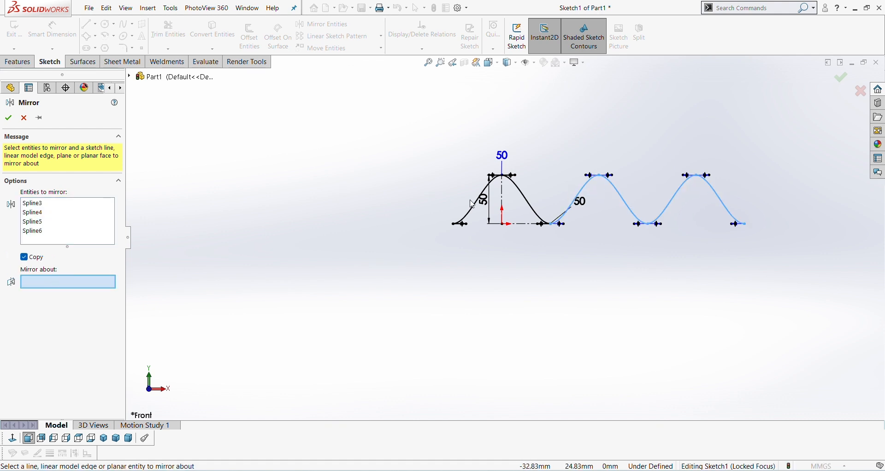
click(506, 192)
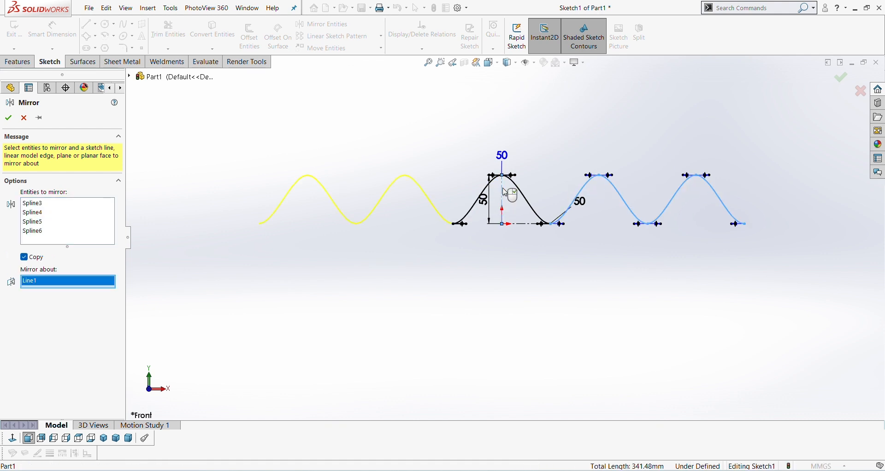
click(9, 119)
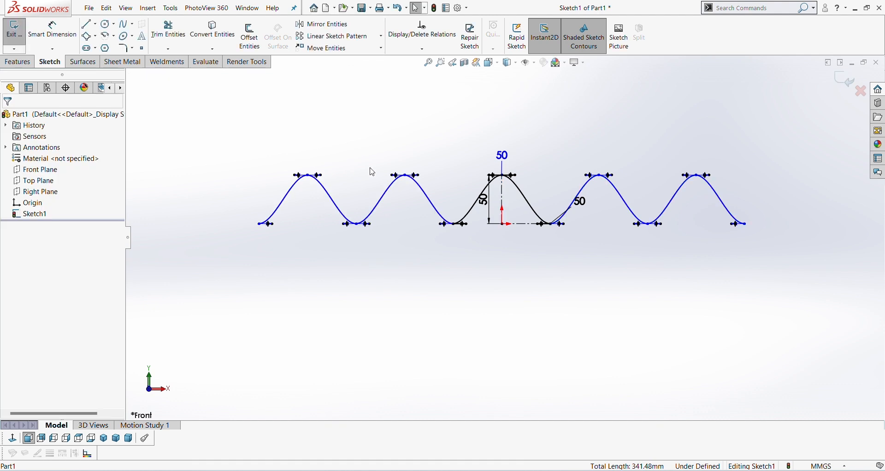
Close the profile below the wave with a horizontal base line and vertical lines about 30 mm long at both ends
click(87, 23)
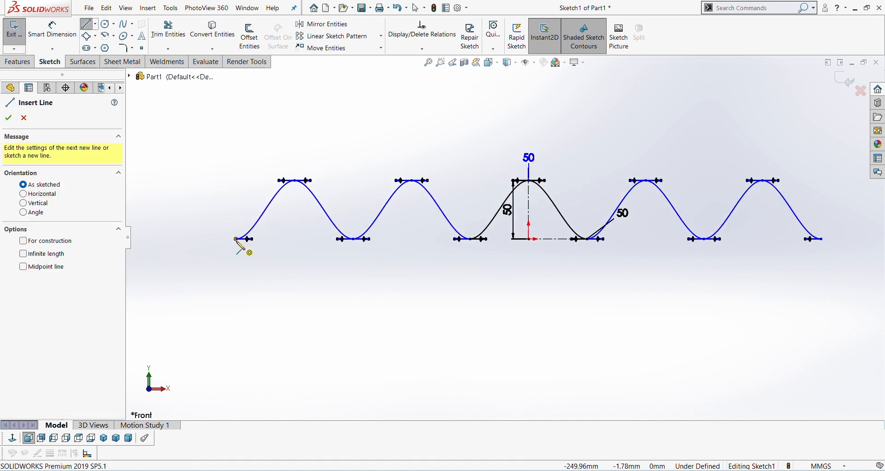
click(236, 239)
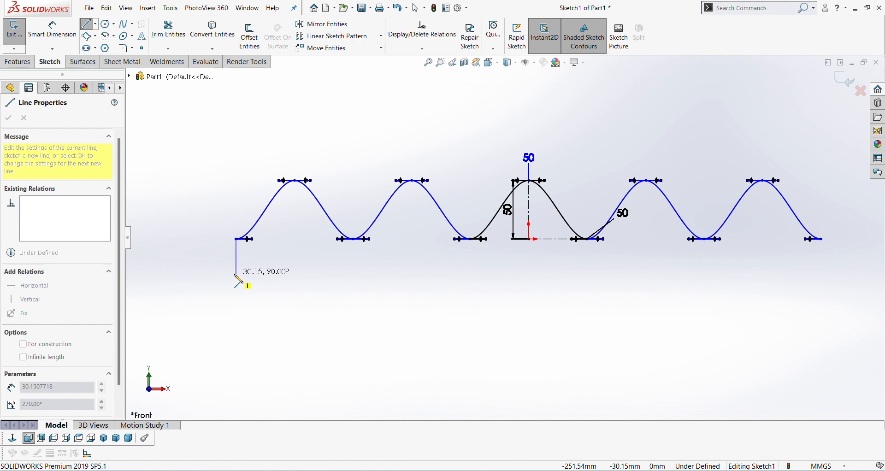
click(236, 275)
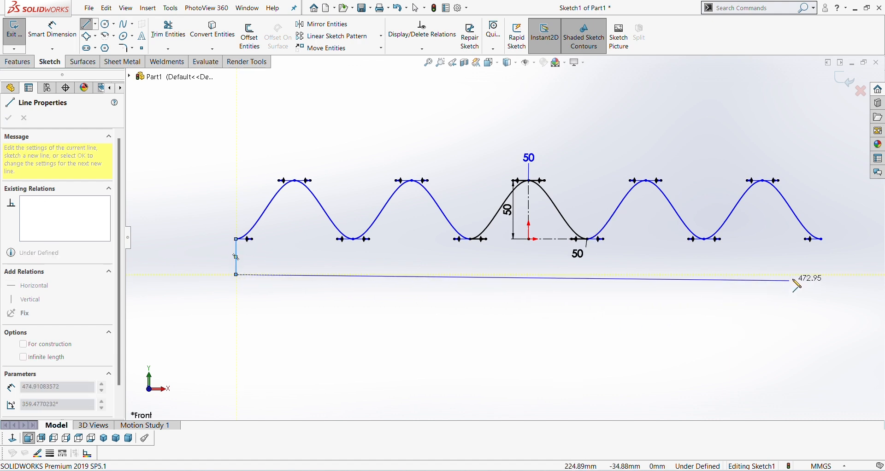
click(821, 275)
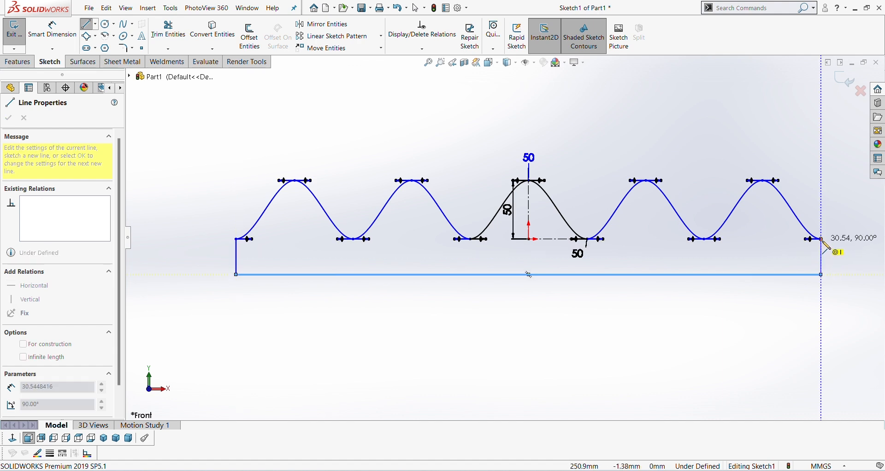
click(821, 239)
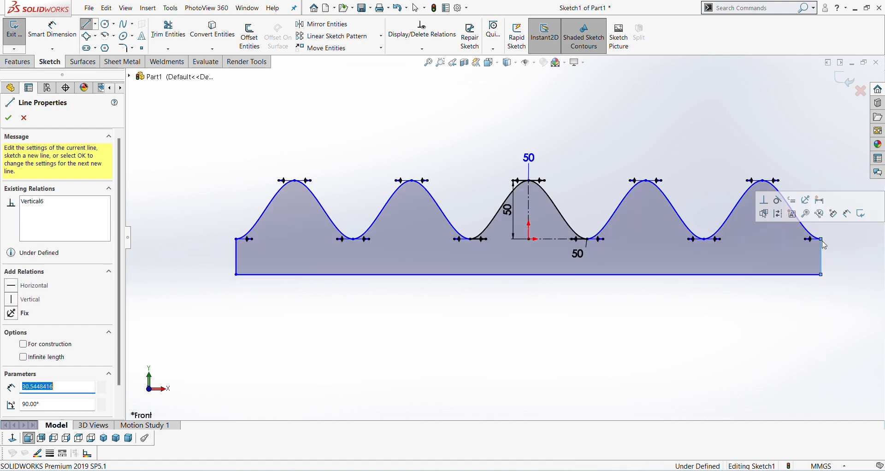
click(13, 118)
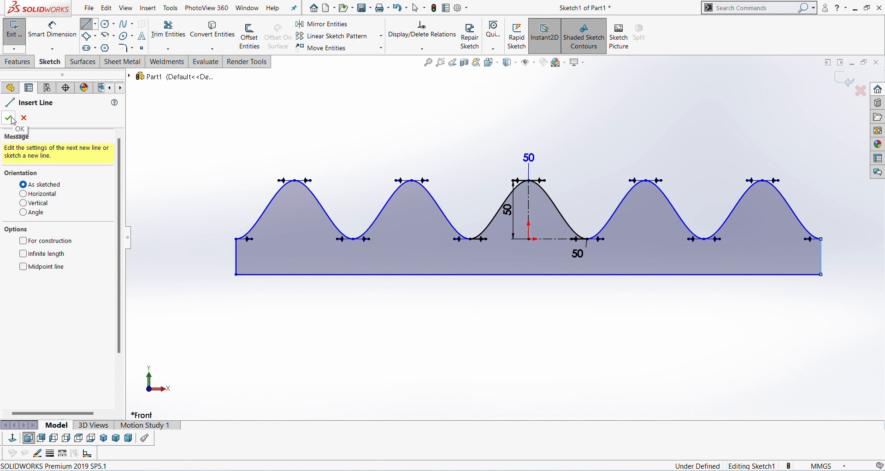
click(12, 118)
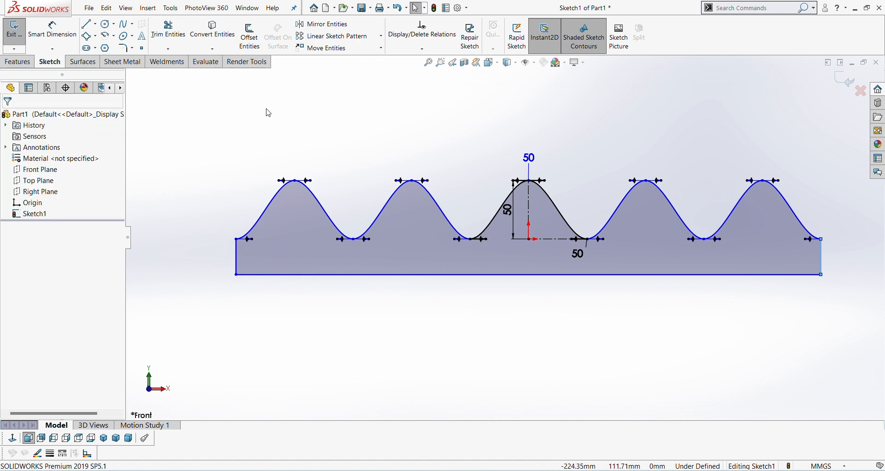
Create a planar surface from the closed wave sketch
click(83, 62)
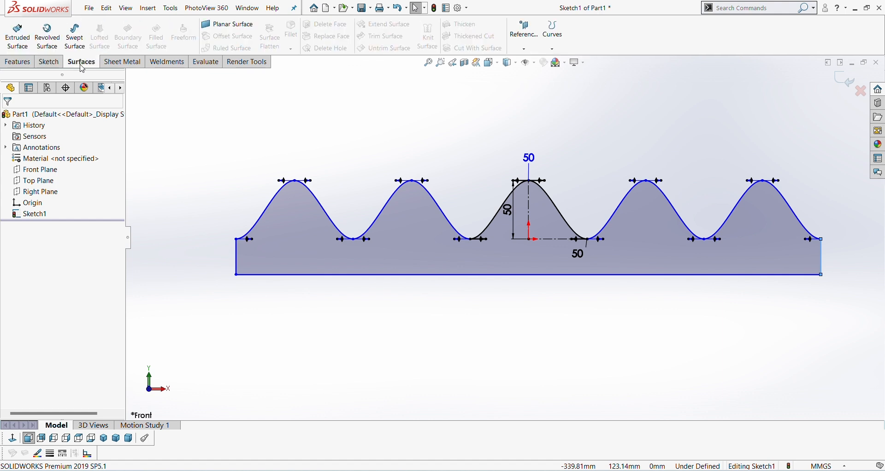
click(228, 24)
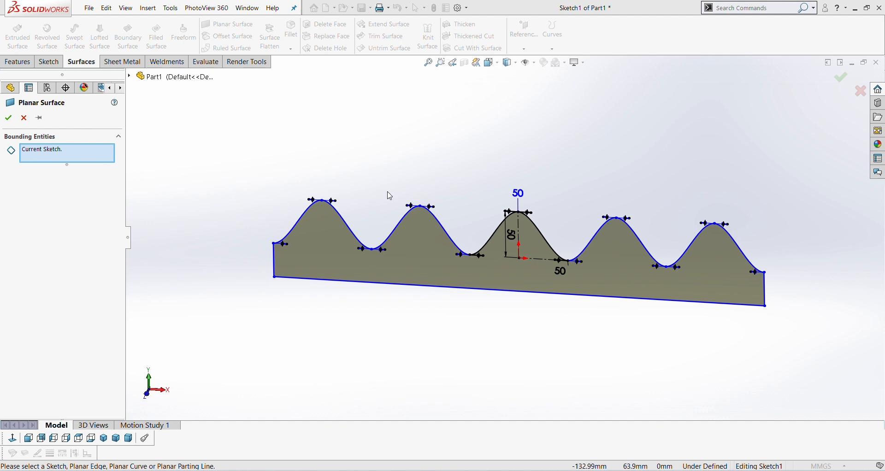
click(841, 77)
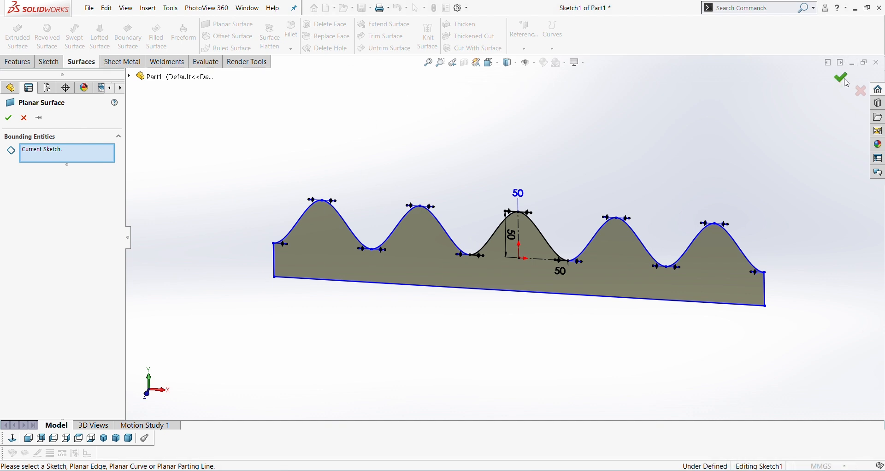
Bend the wave surface body by 180 degrees with the Flex feature
middle_drag(543, 219, 543, 240)
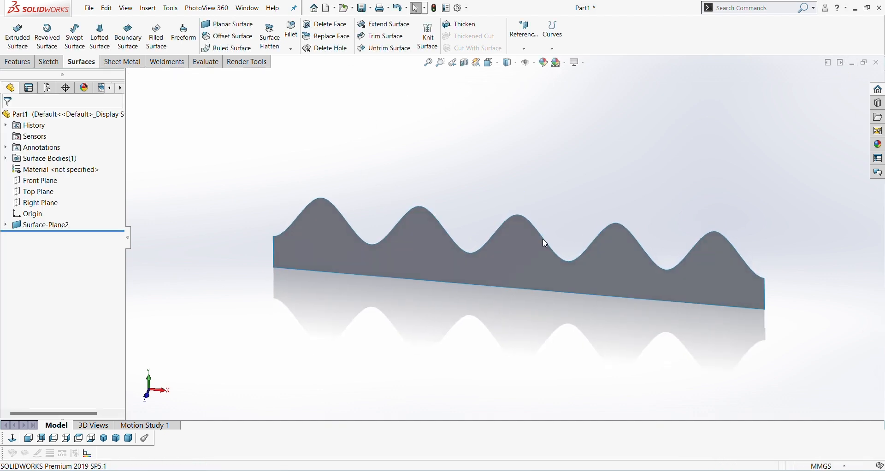
click(745, 7)
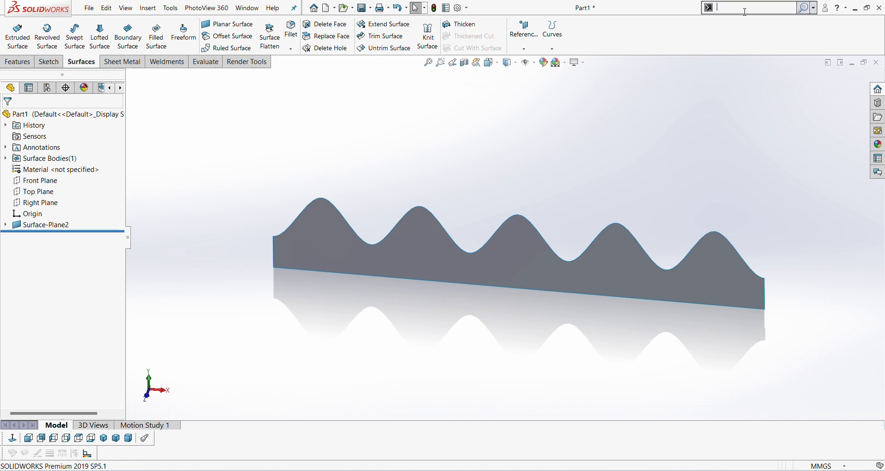
text(fle)
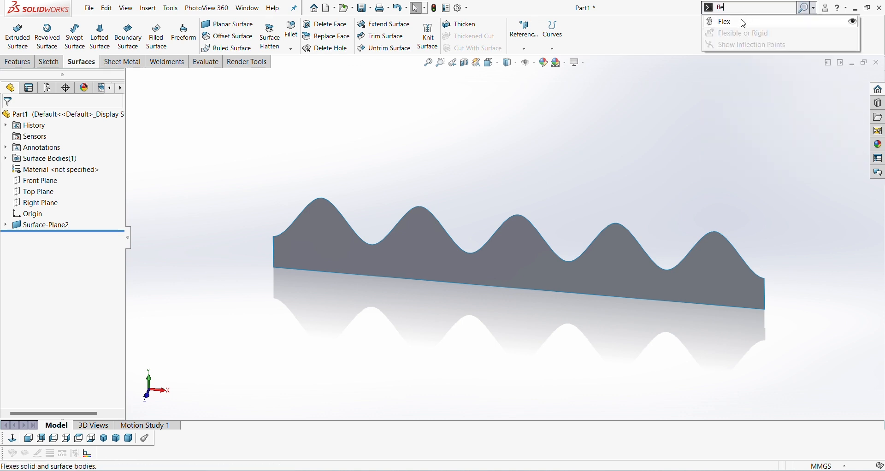
click(743, 23)
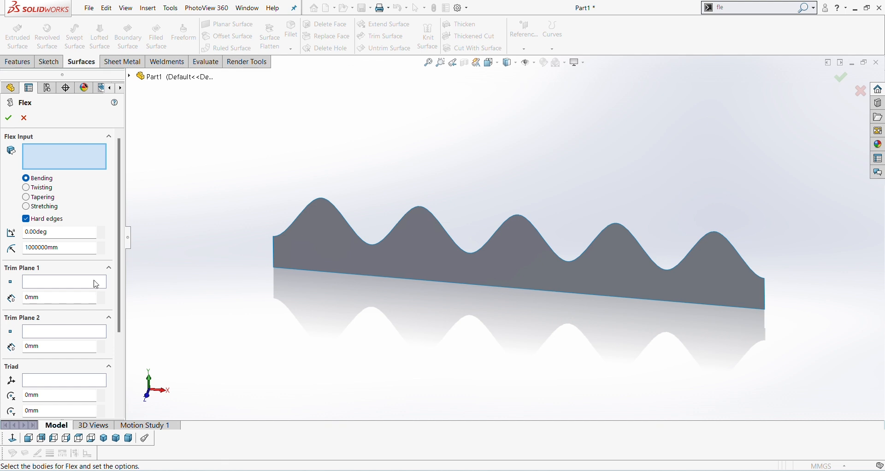
click(411, 252)
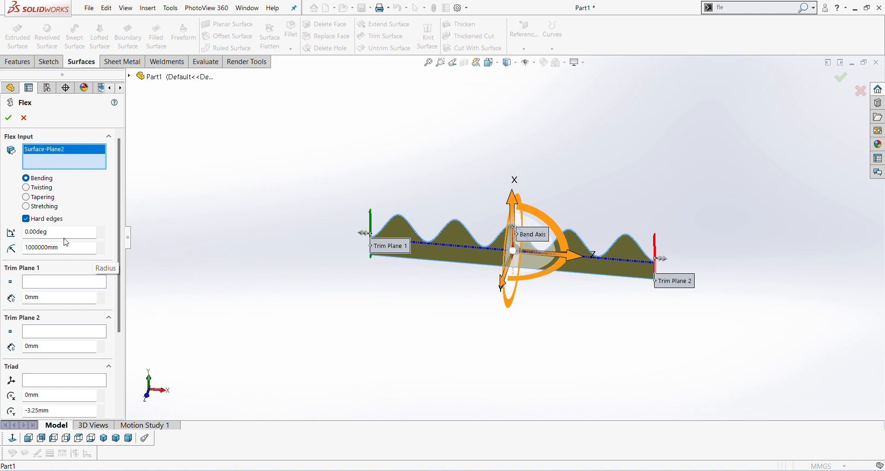
text(180)
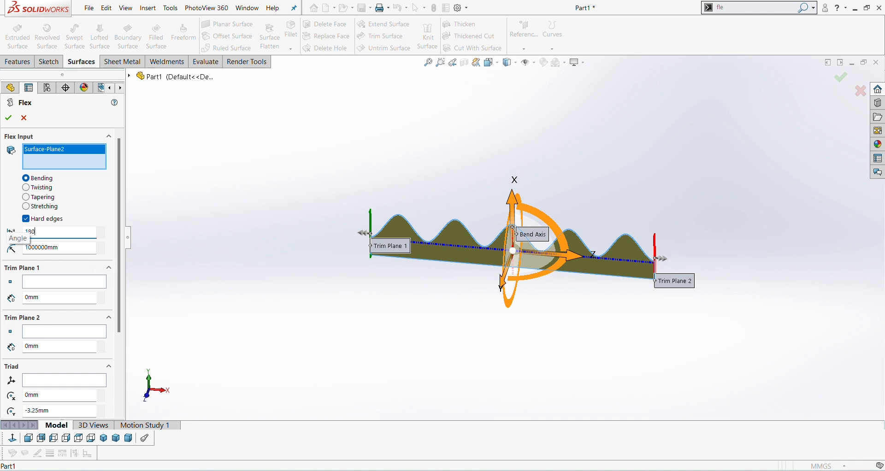
key(Return)
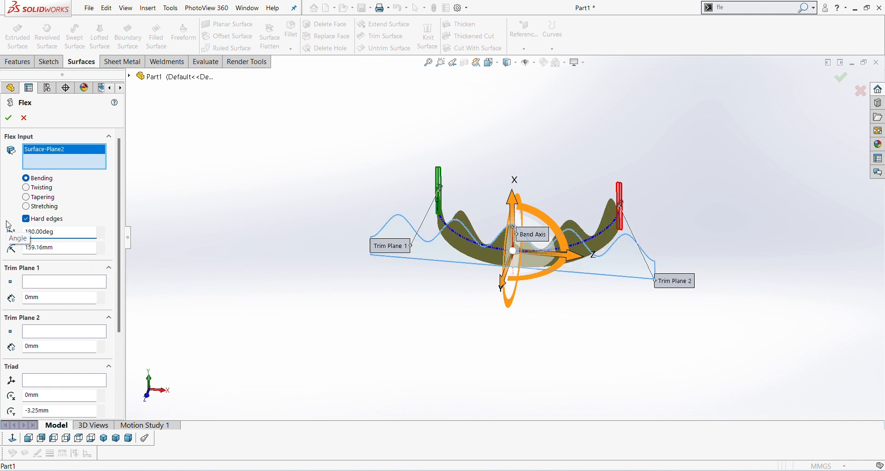
click(8, 118)
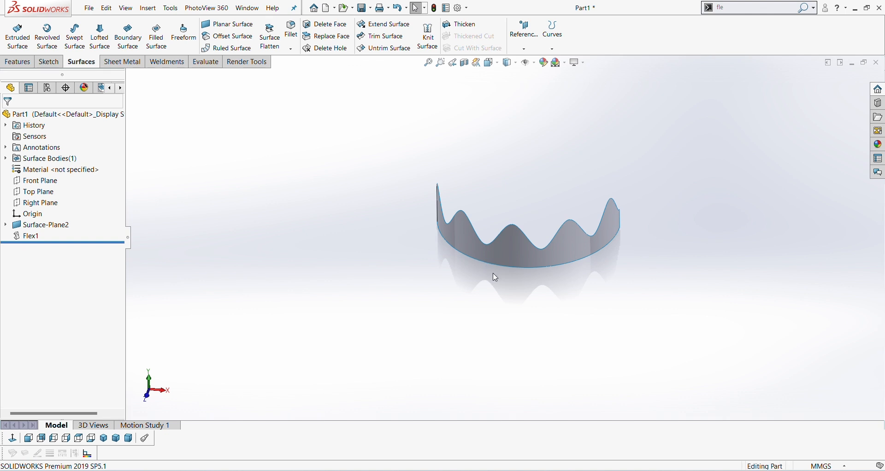
Create a reference plane through the two vertical end edges of the bent wave surface
middle_drag(494, 277, 454, 293)
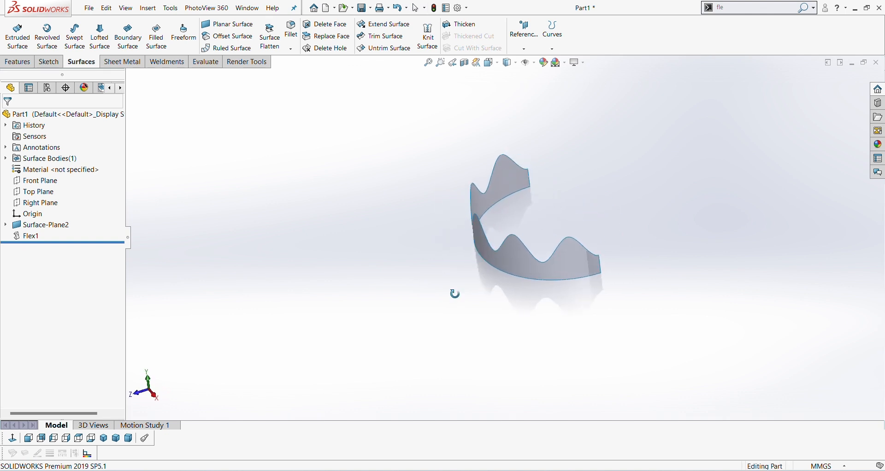
click(523, 31)
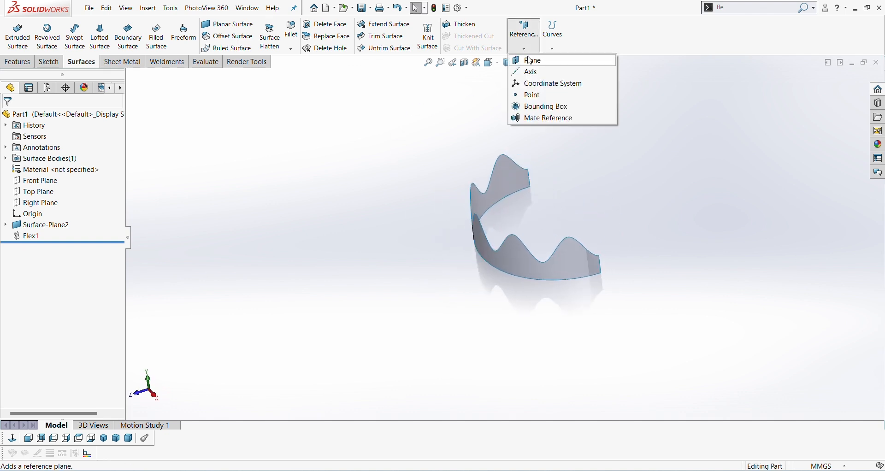
click(531, 60)
scroll(546, 199, down, 2)
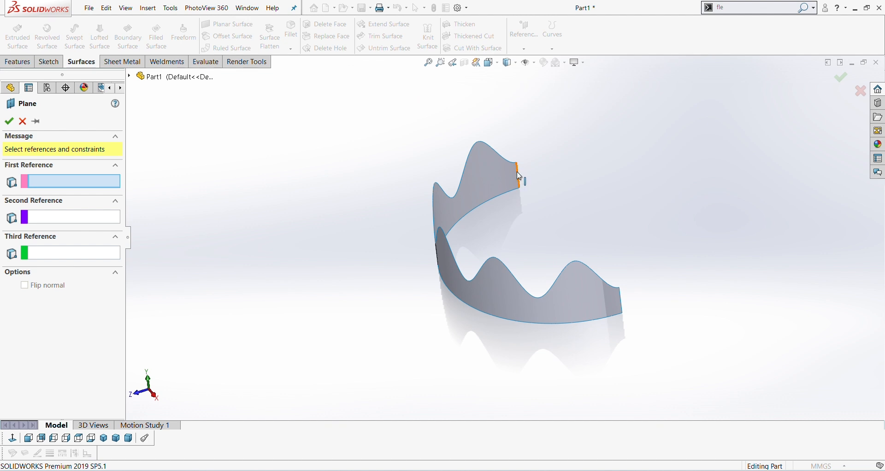
click(519, 177)
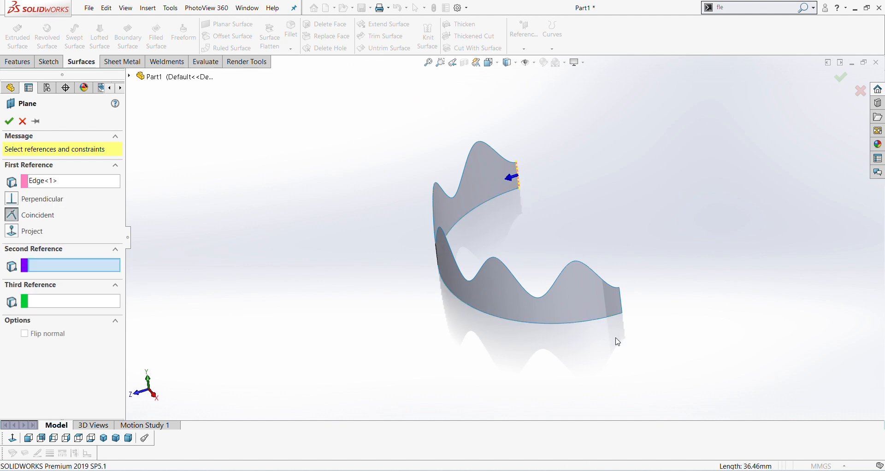
click(621, 296)
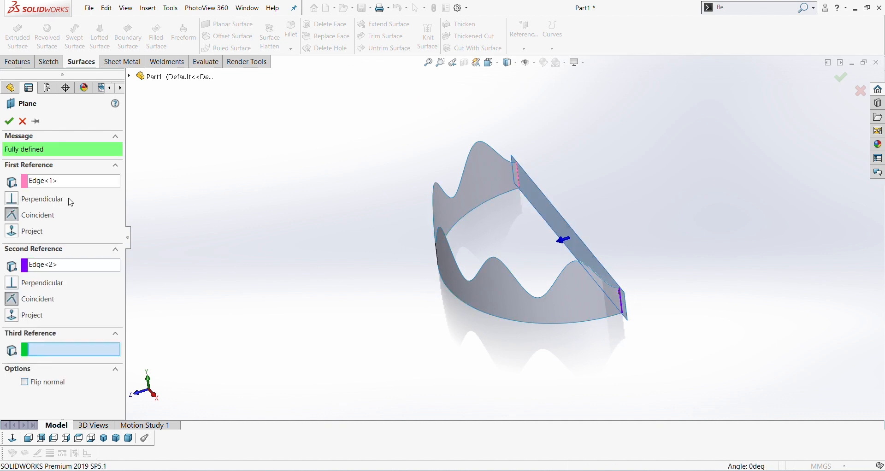
click(9, 121)
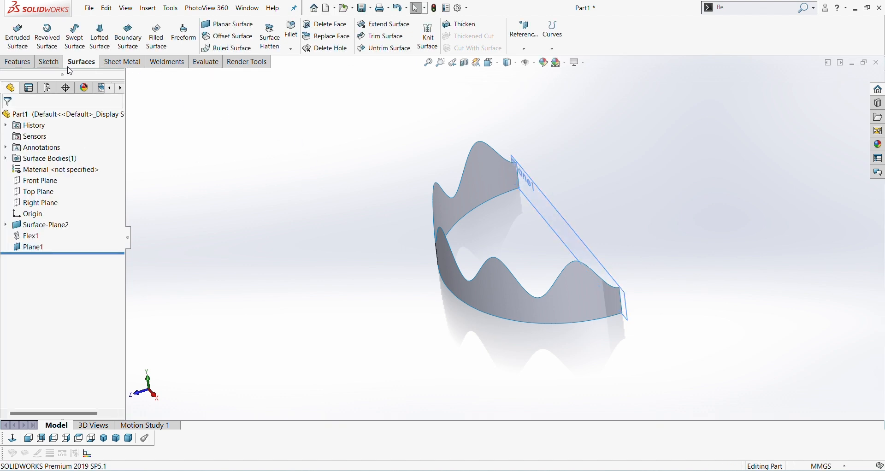
Mirror the bent surface body about the plane across its ends to complete the ring, and hide that plane
click(29, 63)
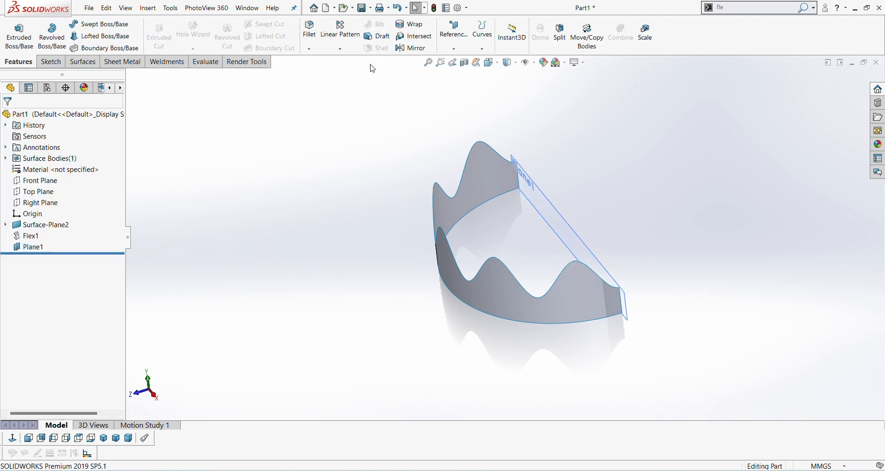
click(415, 49)
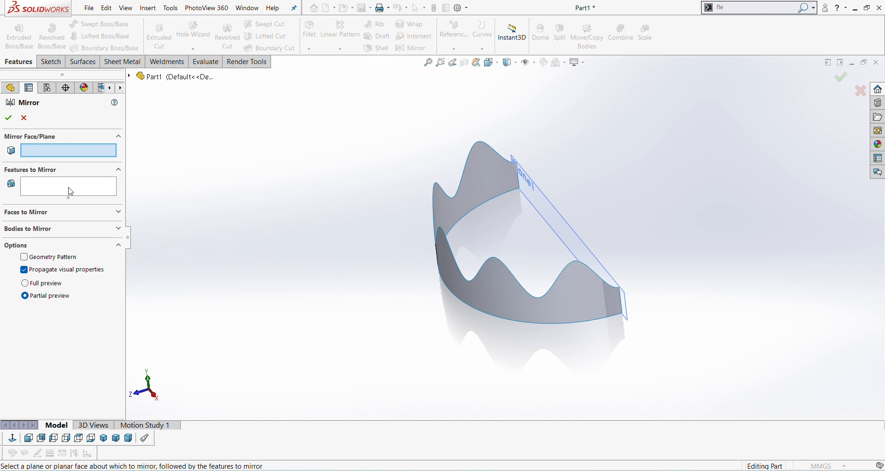
click(563, 223)
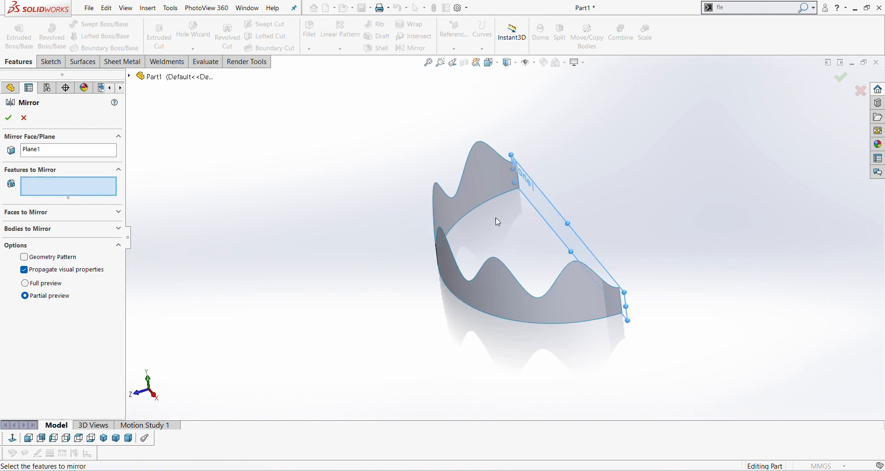
click(118, 229)
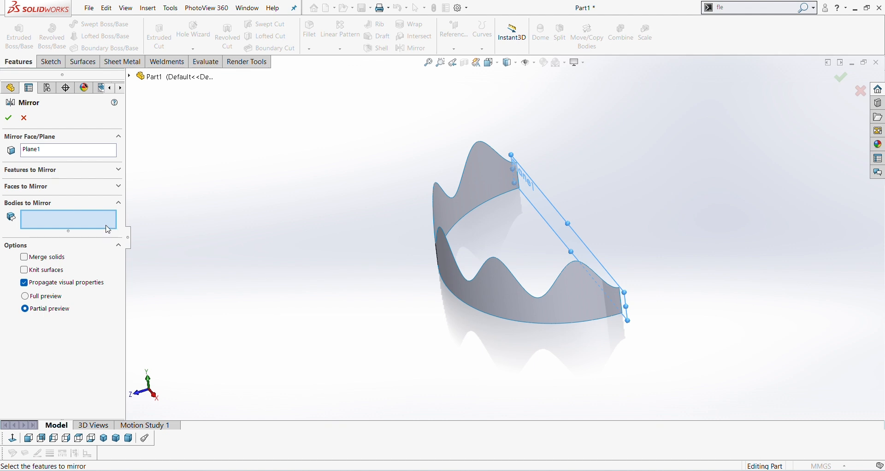
click(472, 302)
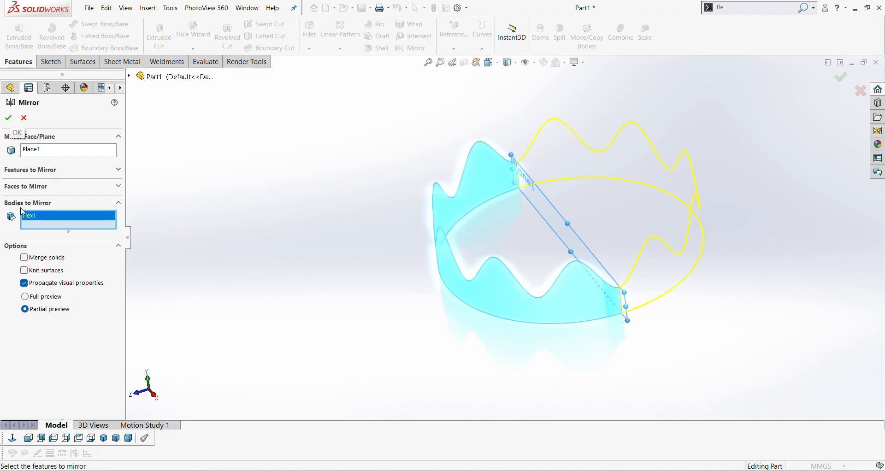
click(9, 117)
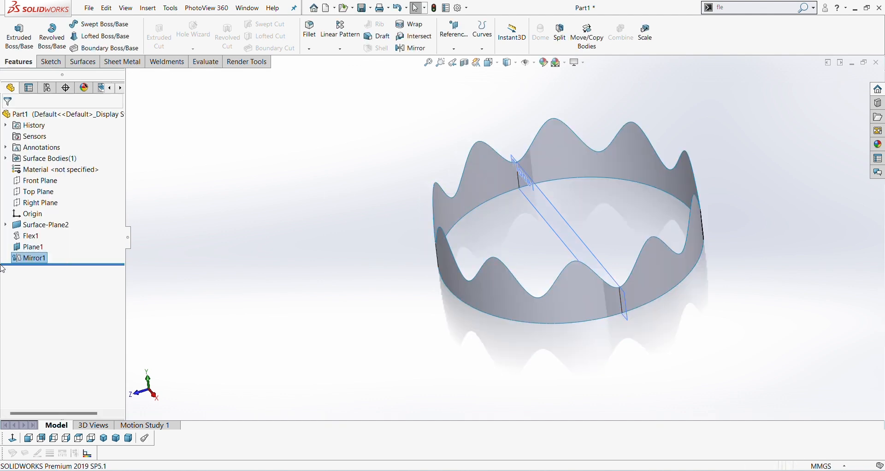
click(29, 247)
click(37, 235)
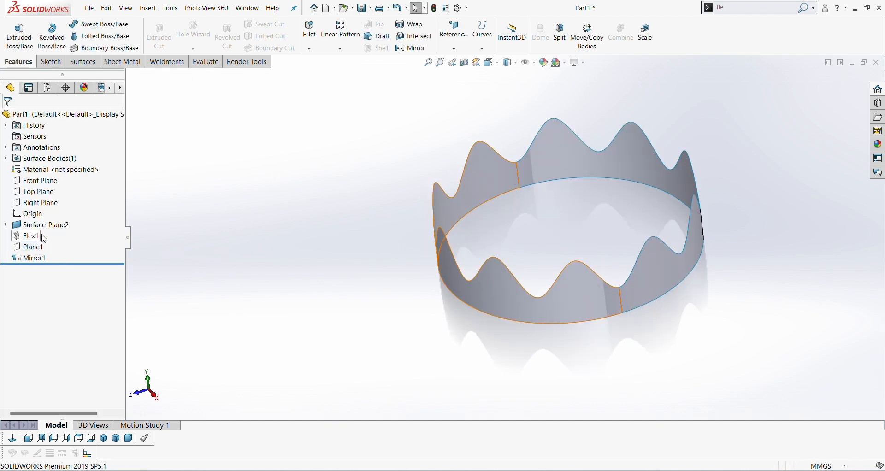
Start a 3D sketch and convert the edges of both ring surface halves into sketch entities
middle_drag(354, 273, 370, 248)
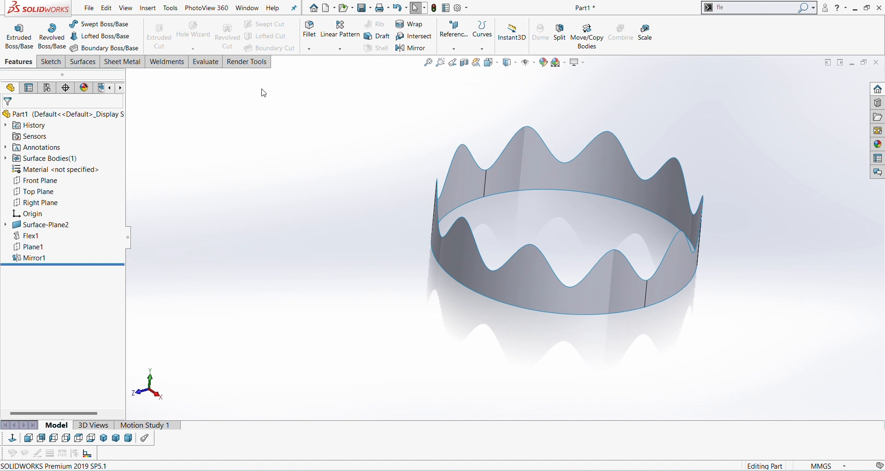
click(47, 62)
click(15, 49)
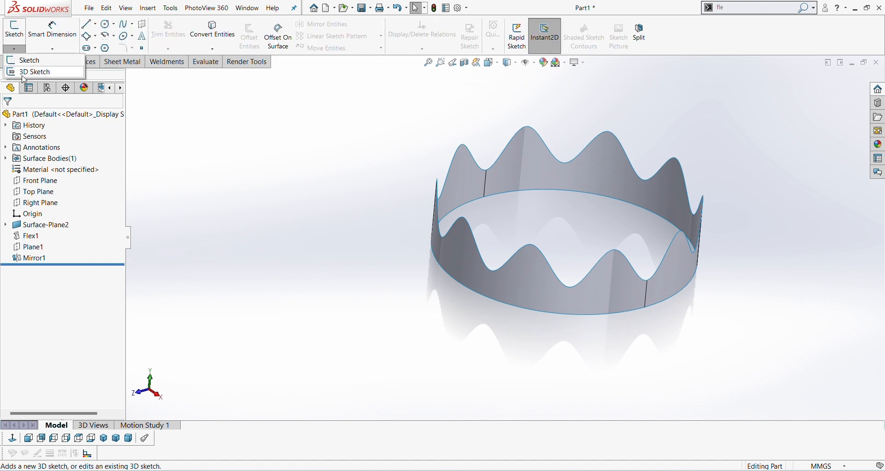
click(24, 73)
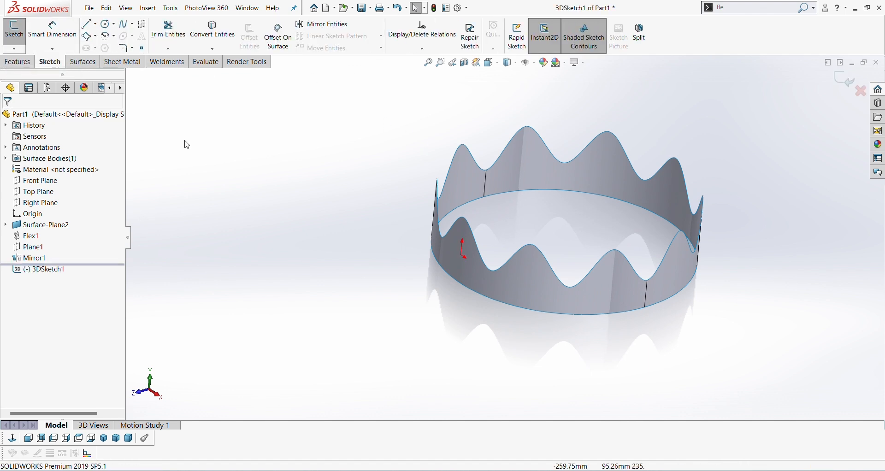
click(455, 185)
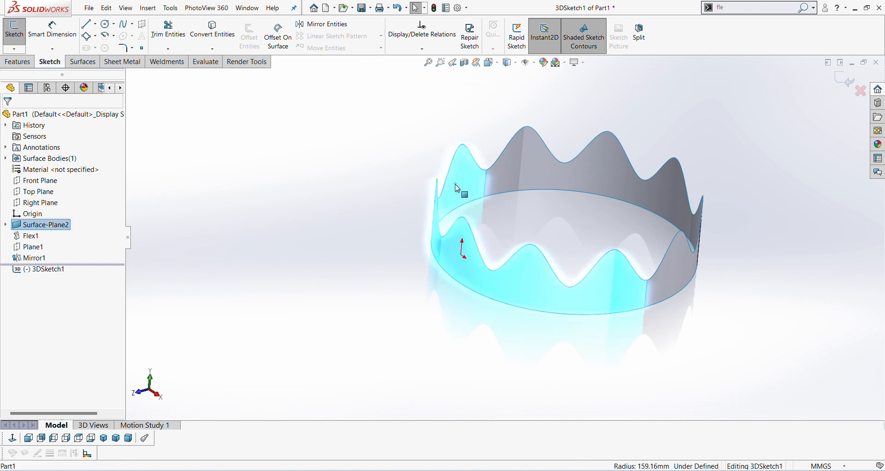
click(510, 176)
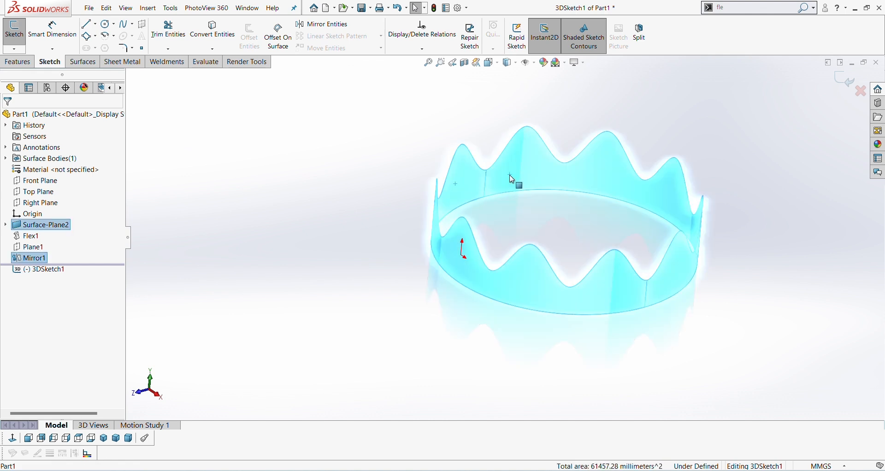
click(212, 30)
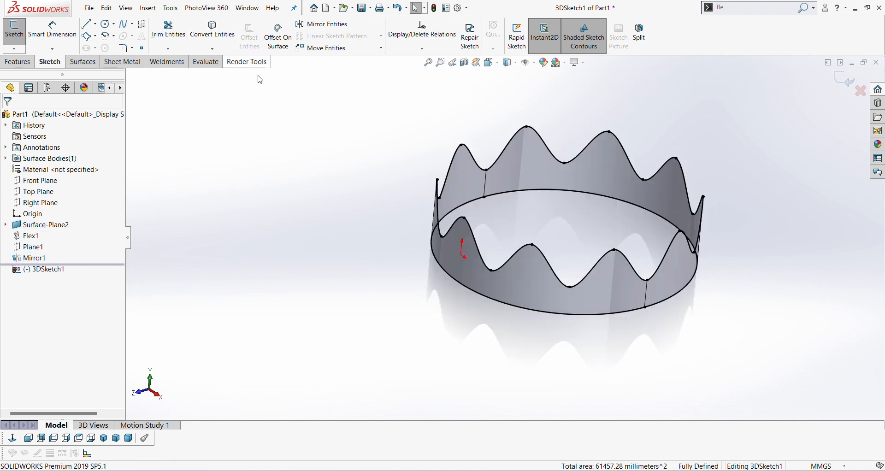
Trim the converted base edges out of the 3D sketch, keeping only the wave curve, and exit the sketch
click(168, 30)
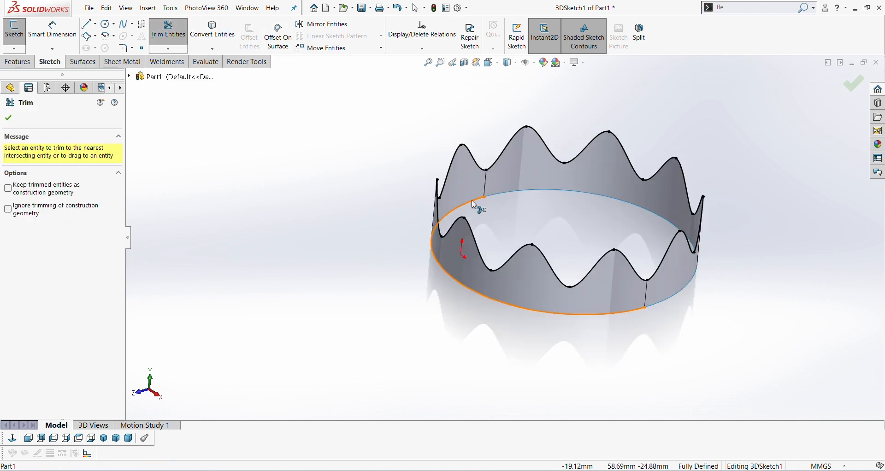
click(9, 119)
click(853, 83)
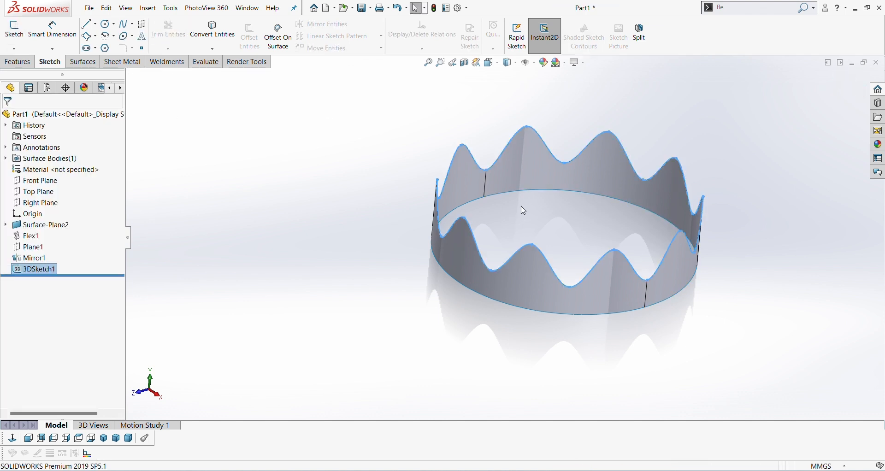
Hide the ring surface body so only the 3D wave curve is displayed
click(482, 277)
click(524, 249)
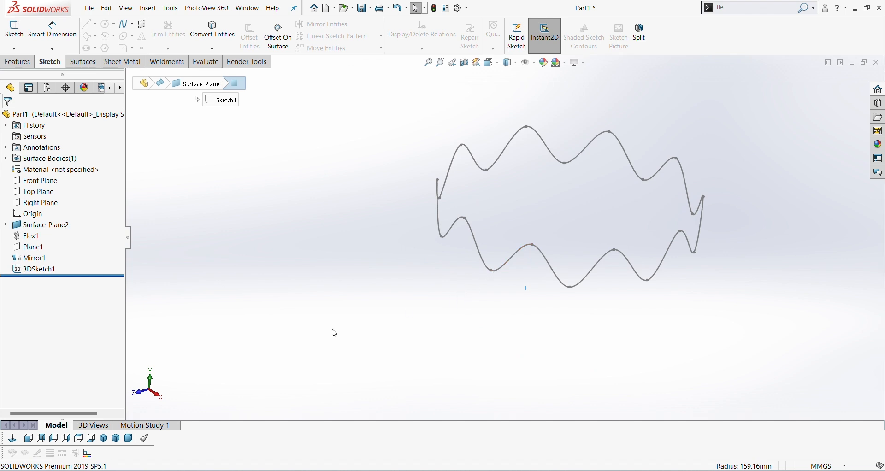
middle_drag(357, 327, 391, 294)
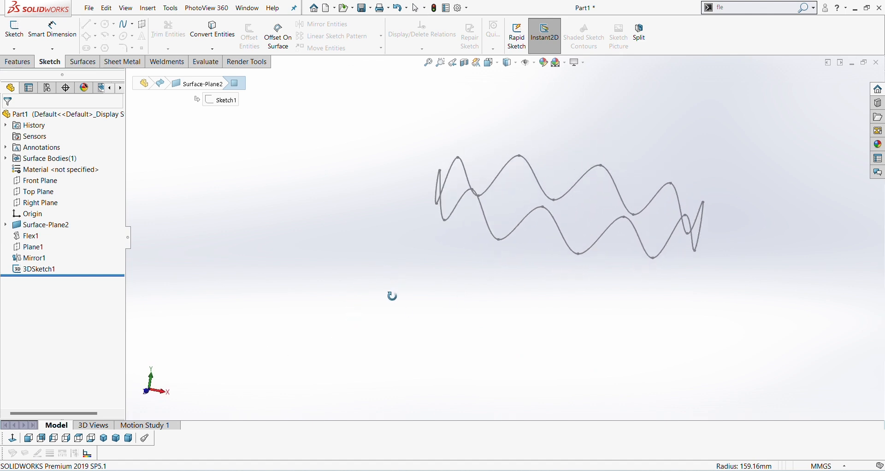
On the plane across the ring's ends, sketch a hexagon about 17 mm across flats centred on the wave curve's end point
click(40, 250)
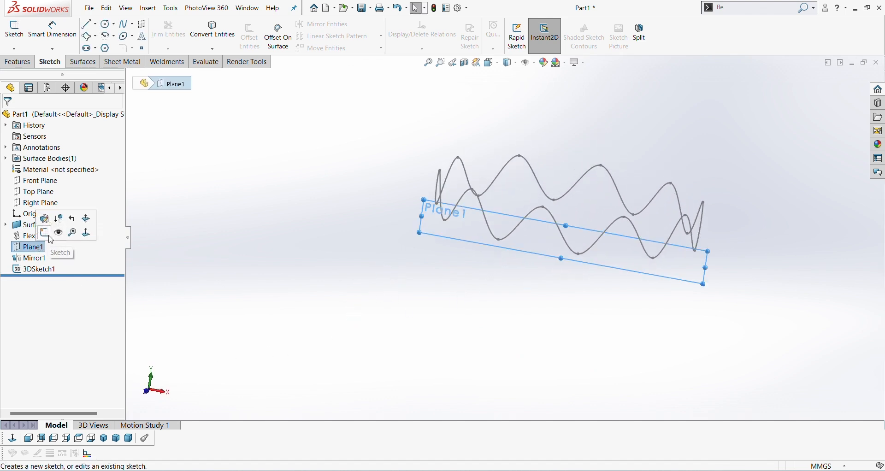
click(45, 233)
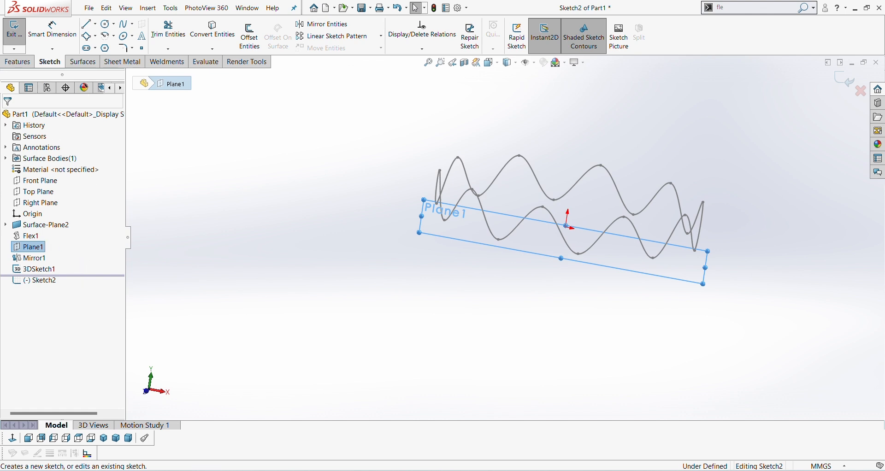
click(15, 438)
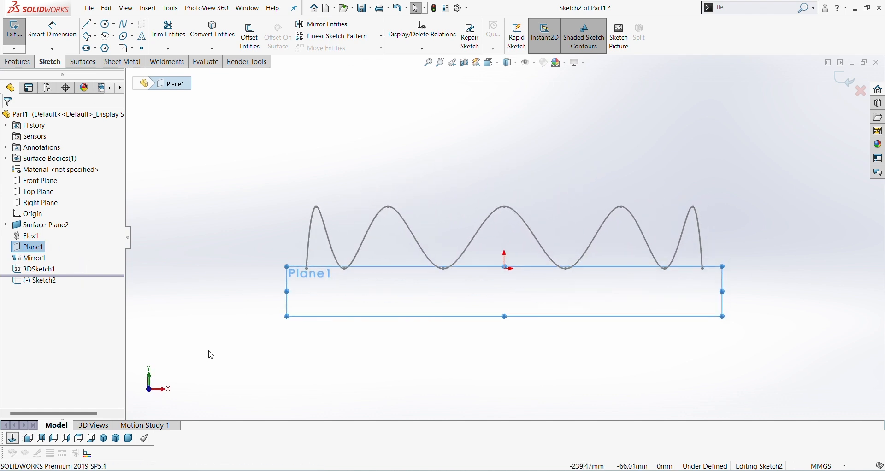
click(105, 48)
scroll(346, 269, down, 3)
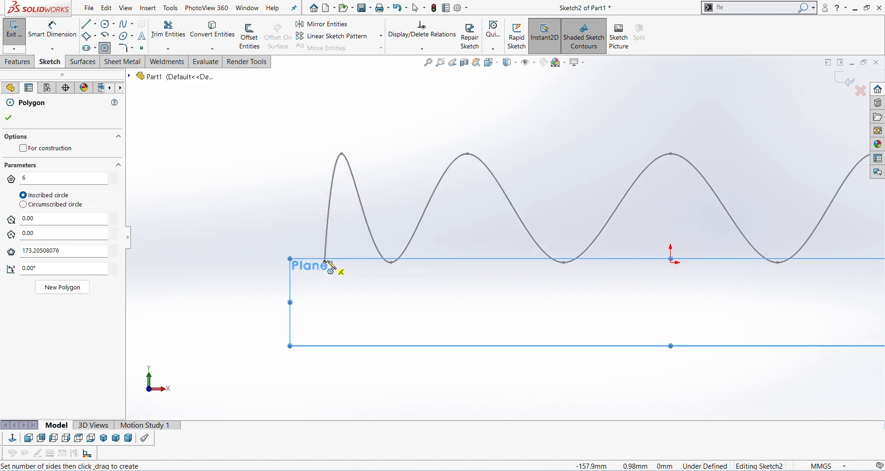
mouse_move(325, 262)
mouse_down()
mouse_move(332, 245)
mouse_move(341, 256)
mouse_up()
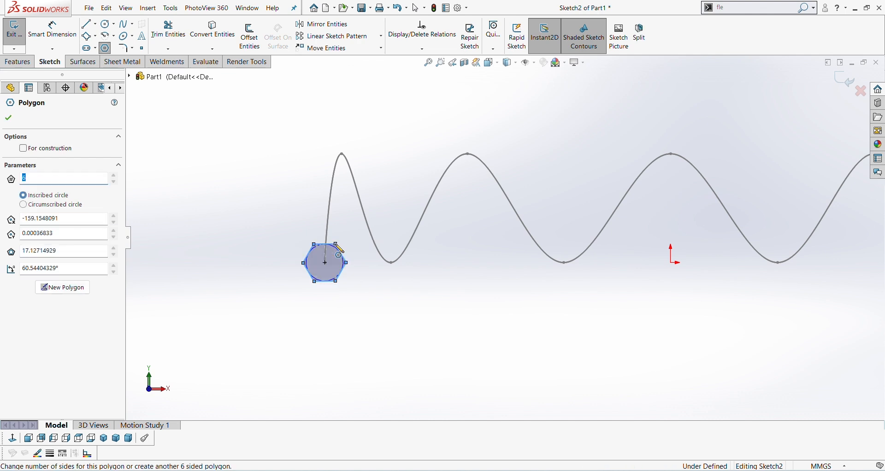
key(Escape)
Add a horizontal relation to the hexagon's upper side
scroll(332, 250, down, 2)
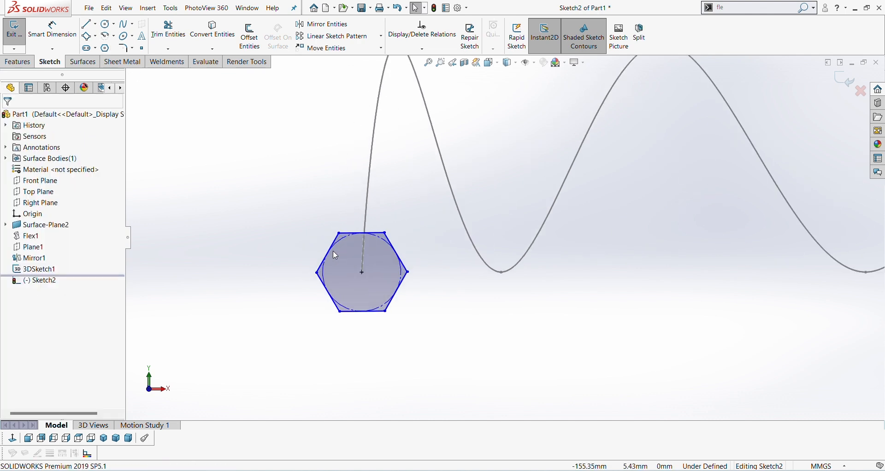
click(353, 233)
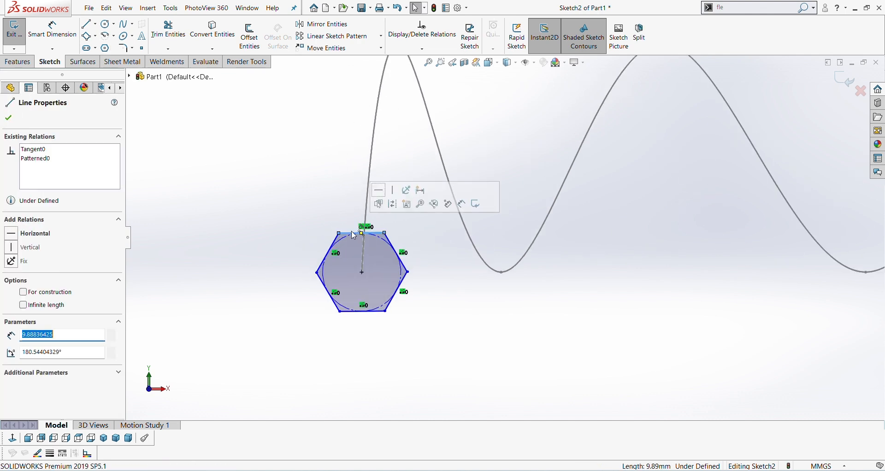
click(378, 190)
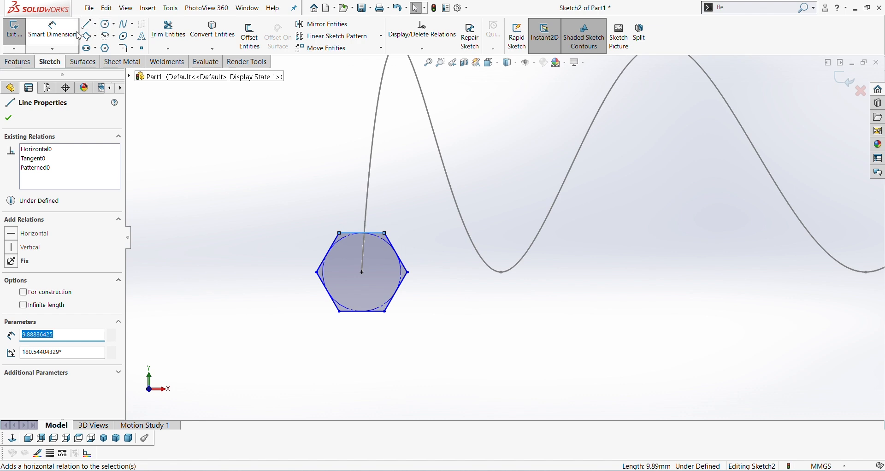
Dimension the hexagon's inscribed construction circle to a diameter of 10 mm
click(52, 29)
click(345, 241)
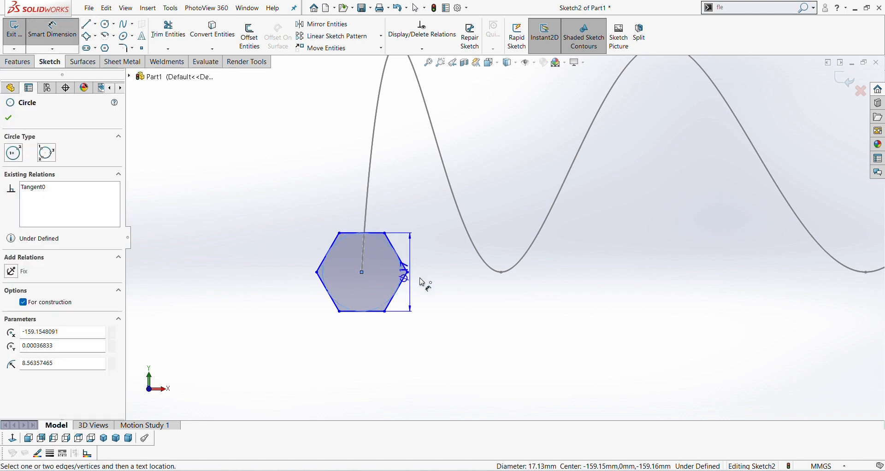
click(440, 238)
text(10)
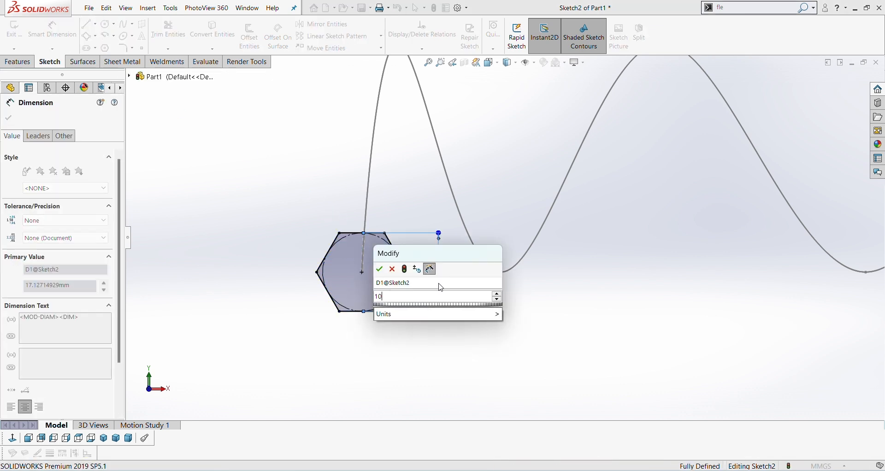
key(Return)
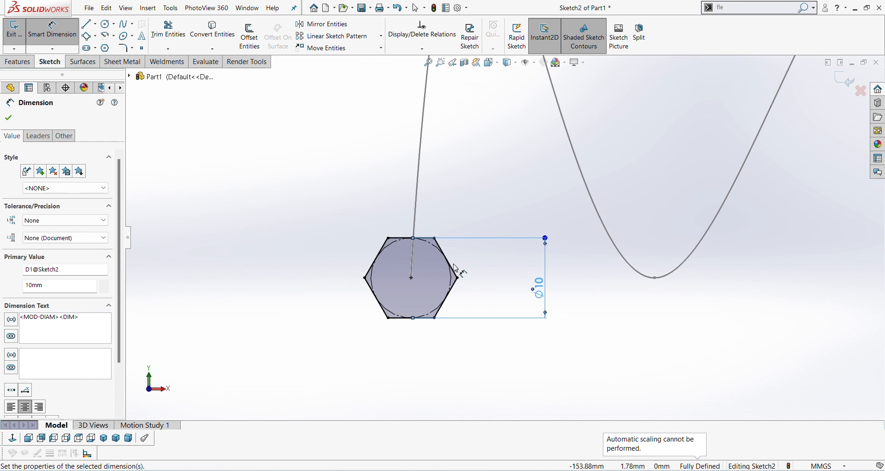
scroll(455, 271, down, 1)
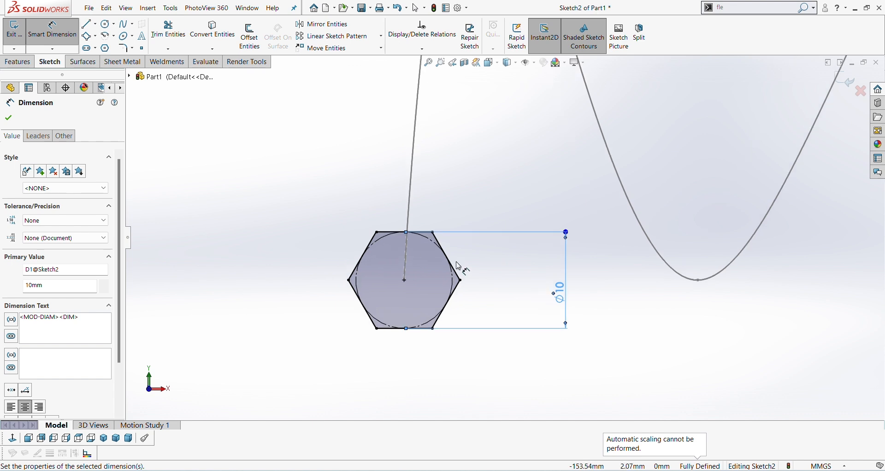
Draw a centre-point arc around the hexagon's left vertex, outside the hexagon, ending at the midpoints of the two adjacent sides
click(108, 39)
scroll(362, 216, down, 2)
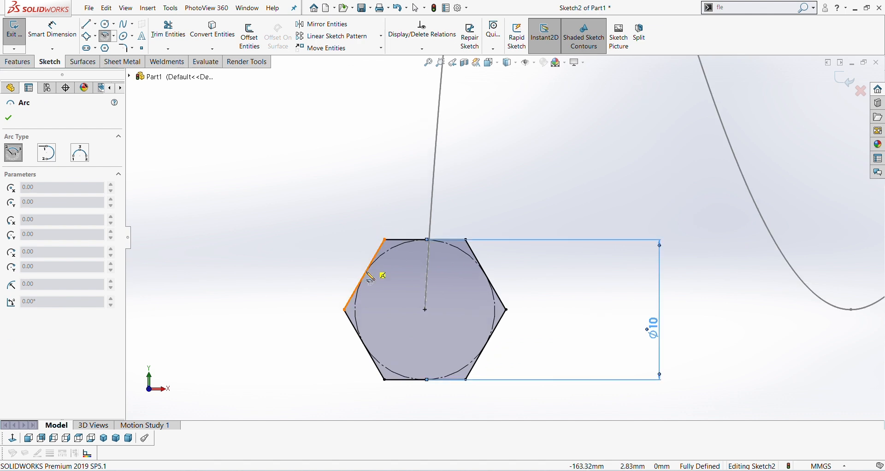
click(345, 309)
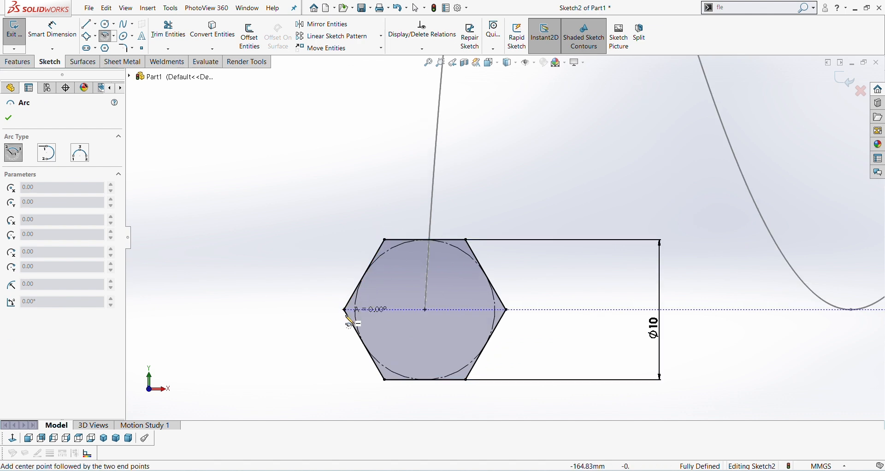
click(364, 345)
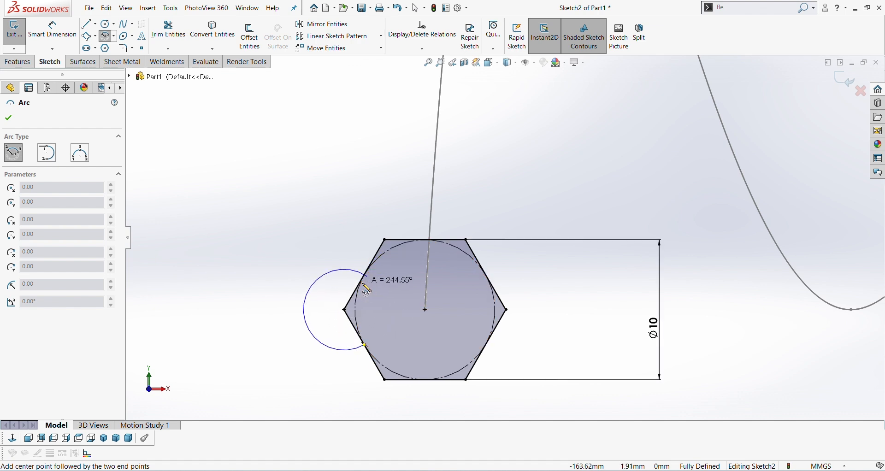
click(367, 275)
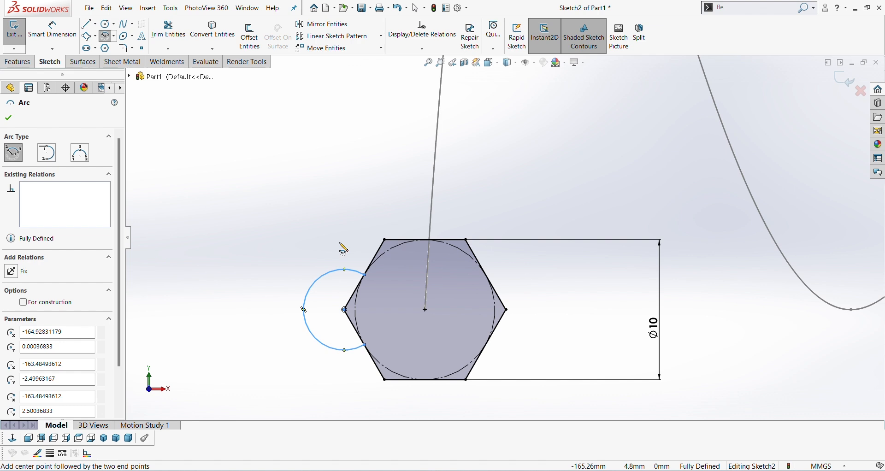
key(Escape)
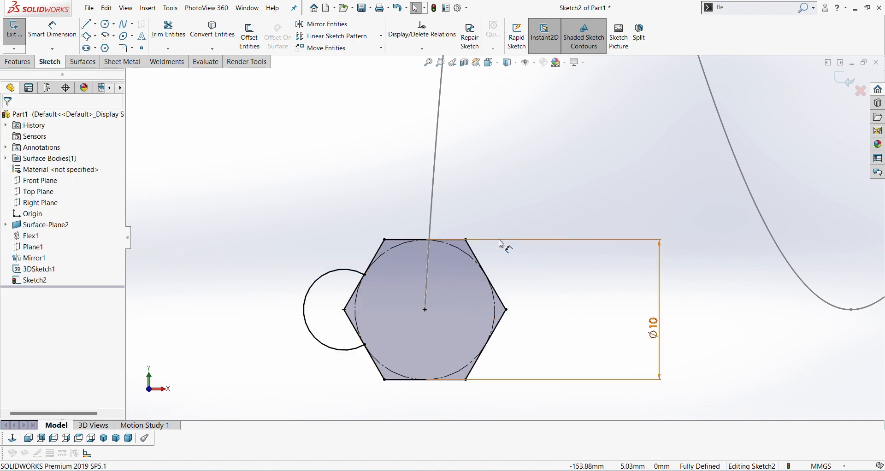
Convert all six hexagon sides to construction geometry, leaving the arc as solid sketch geometry
mouse_move(545, 202)
mouse_down()
mouse_move(385, 423)
mouse_move(372, 422)
mouse_move(377, 428)
mouse_up()
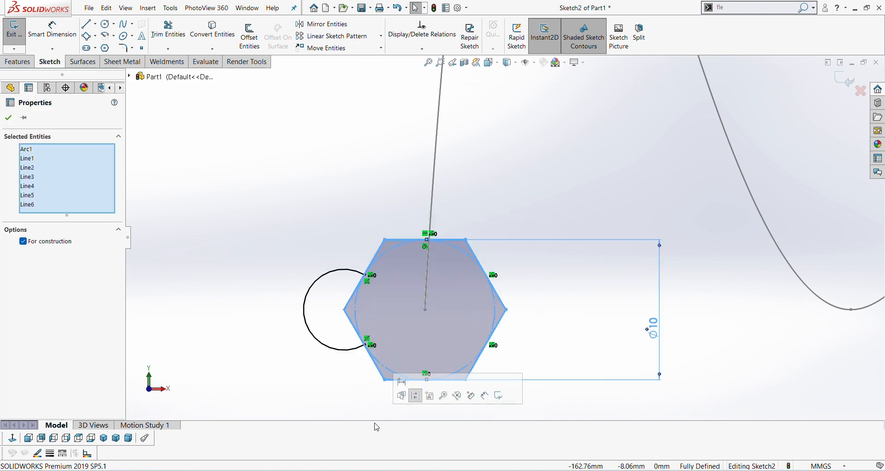
click(28, 243)
click(25, 240)
click(283, 199)
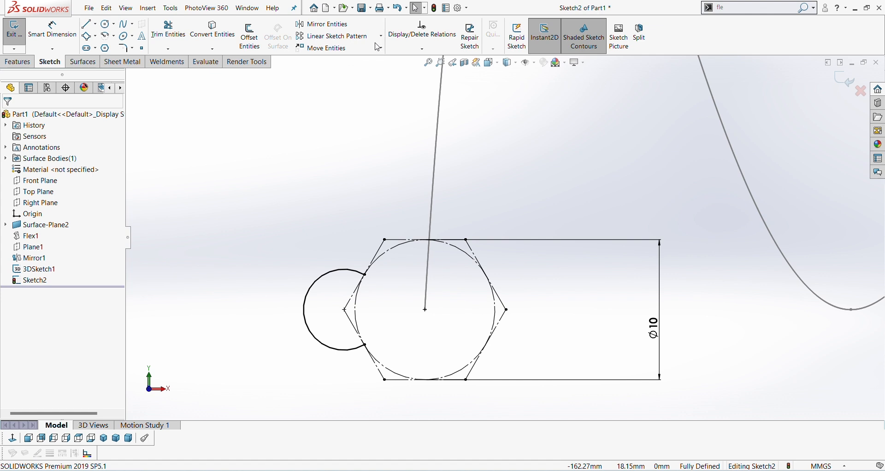
Set up a circular sketch pattern with the arc at the hexagon's left vertex as the entity to pattern
click(729, 9)
text(c)
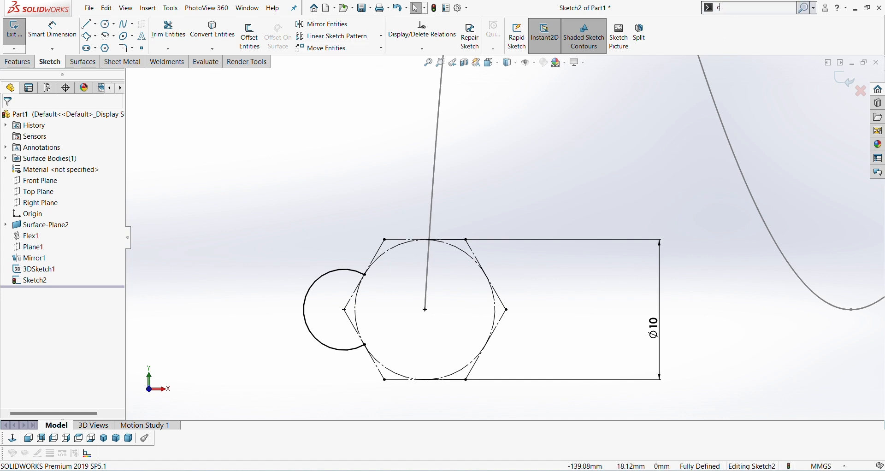
text(i)
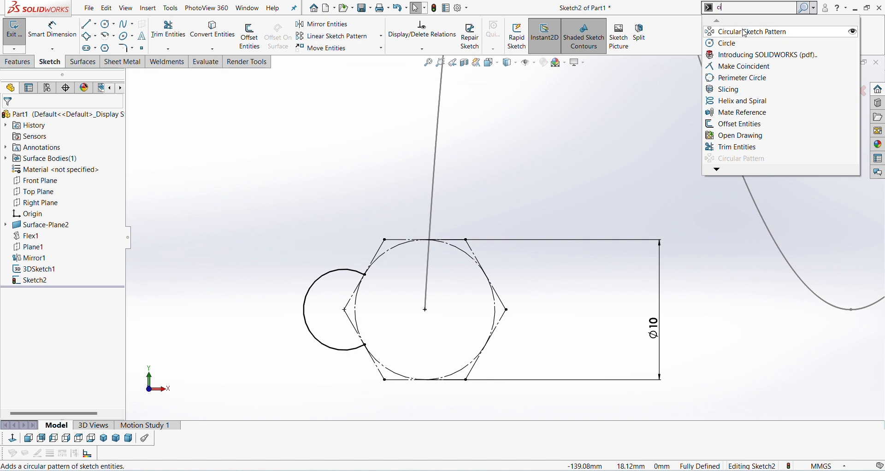
click(742, 32)
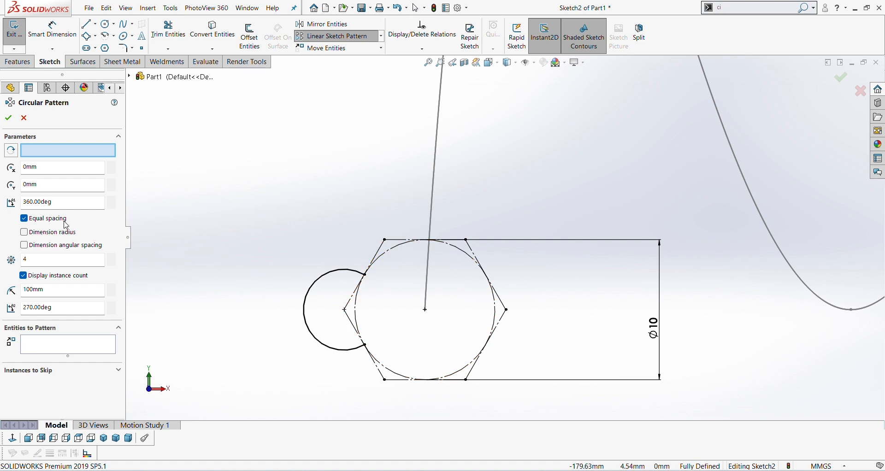
click(47, 349)
click(308, 283)
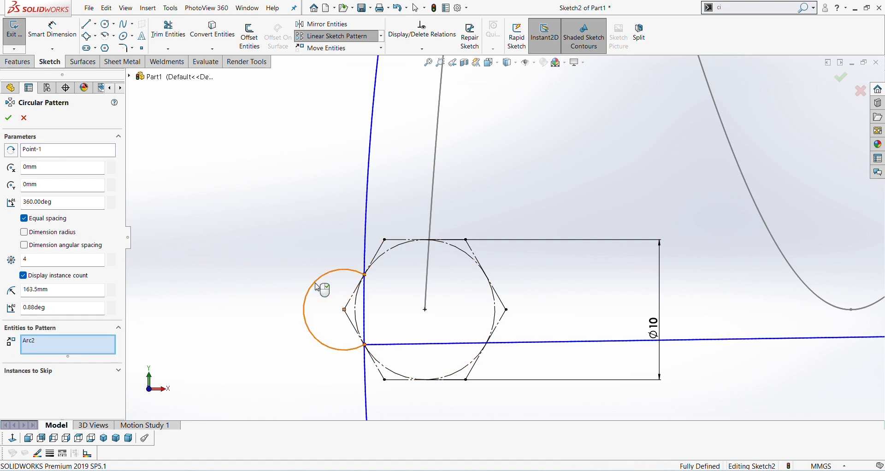
Centre the circular pattern on the hexagon's centre point and create 6 equally spaced instances over 360 degrees
click(49, 149)
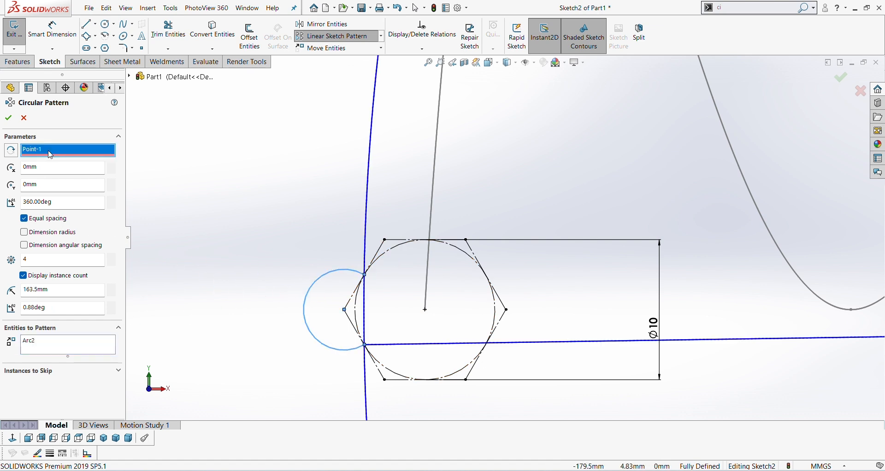
right_click(49, 150)
click(72, 157)
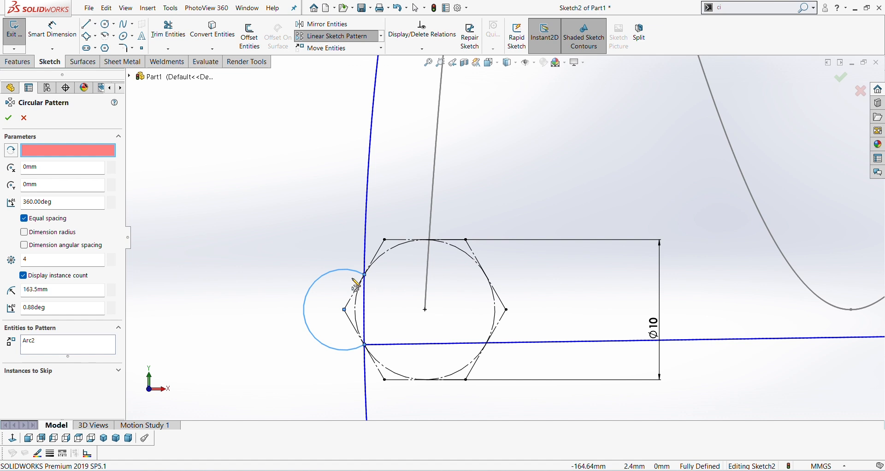
click(424, 311)
click(425, 311)
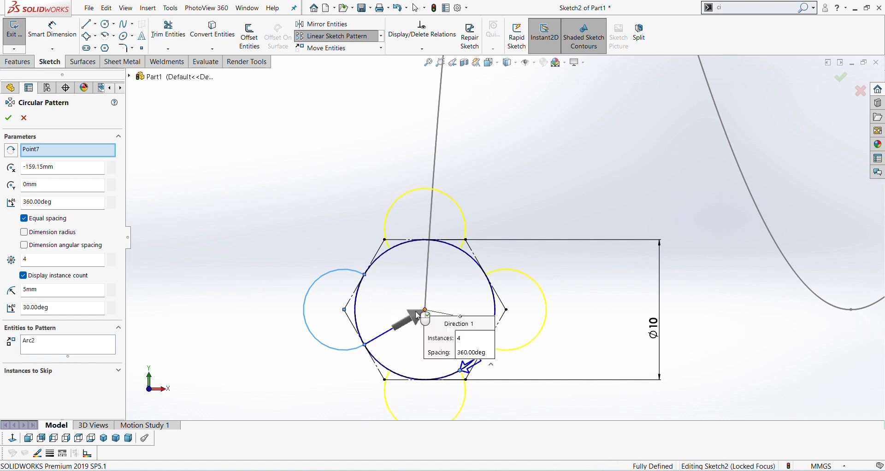
scroll(405, 304, up, 2)
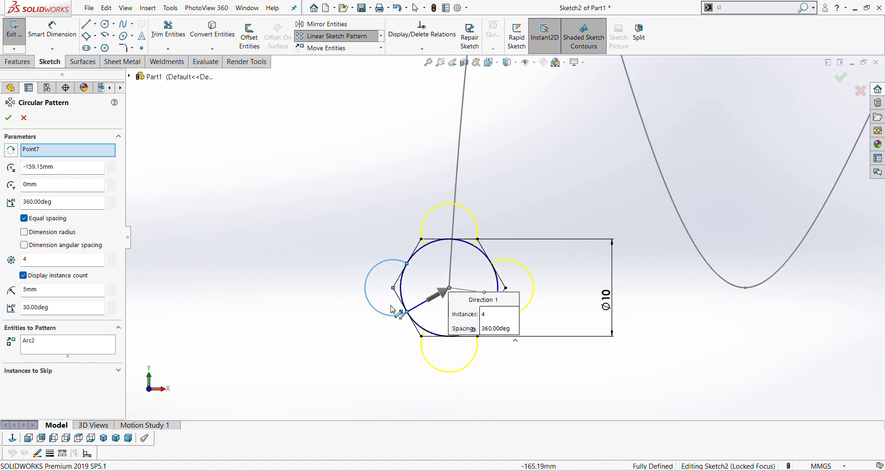
click(113, 259)
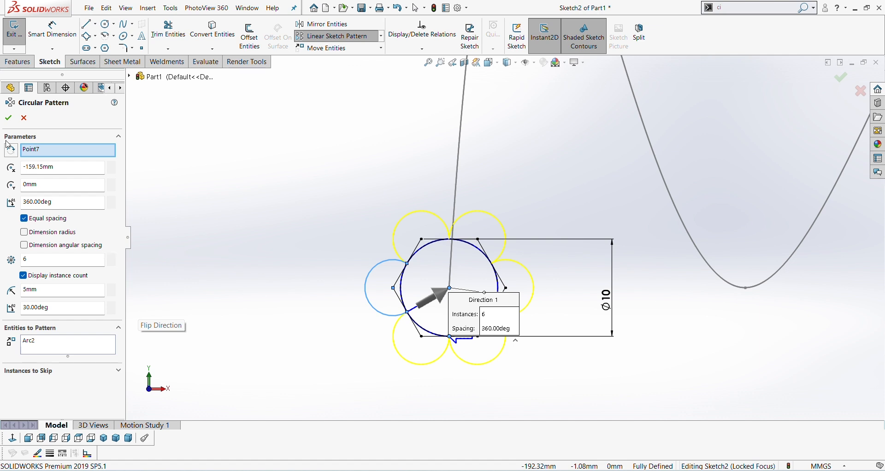
click(8, 118)
Sweep the six-lobed flower profile along the 3D wave curve as a solid boss
scroll(400, 244, up, 2)
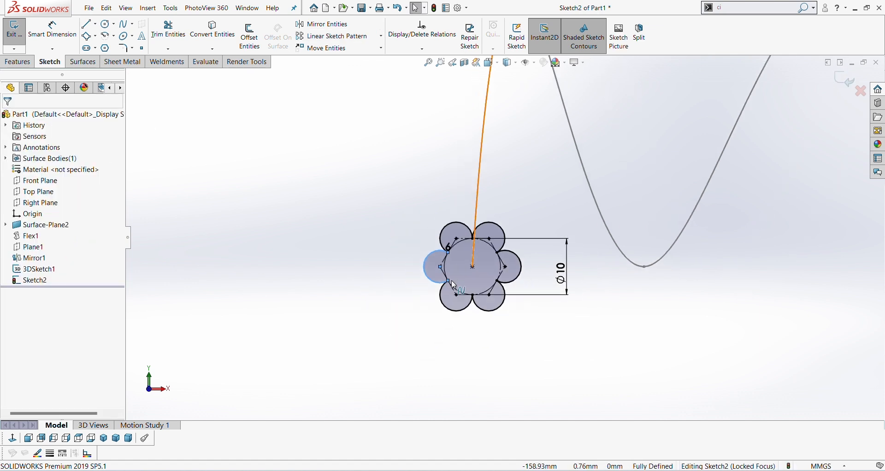
mouse_move(459, 270)
middle_down()
mouse_move(479, 292)
mouse_move(549, 299)
middle_up()
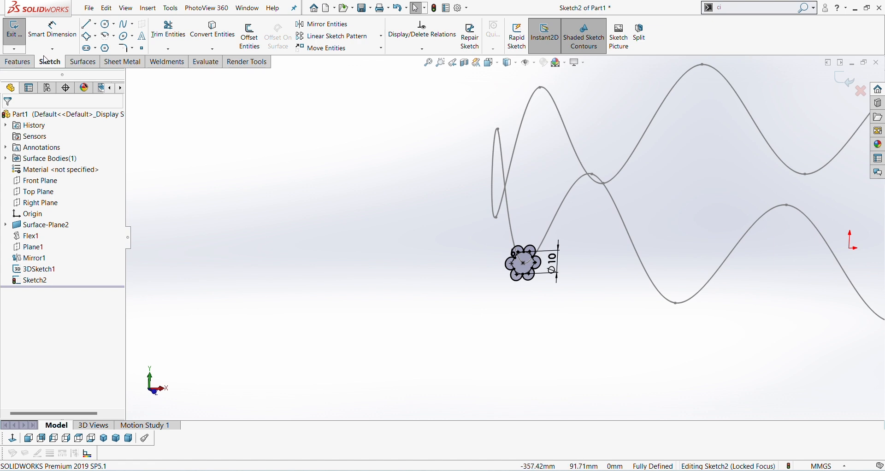
click(19, 62)
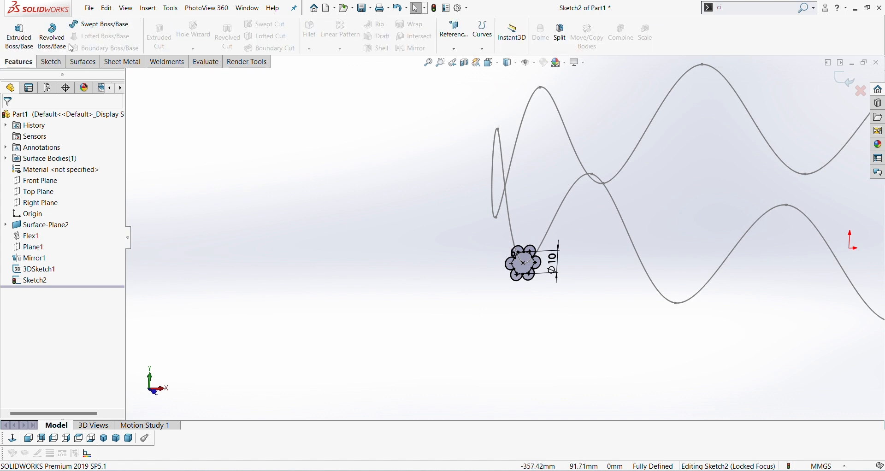
click(88, 24)
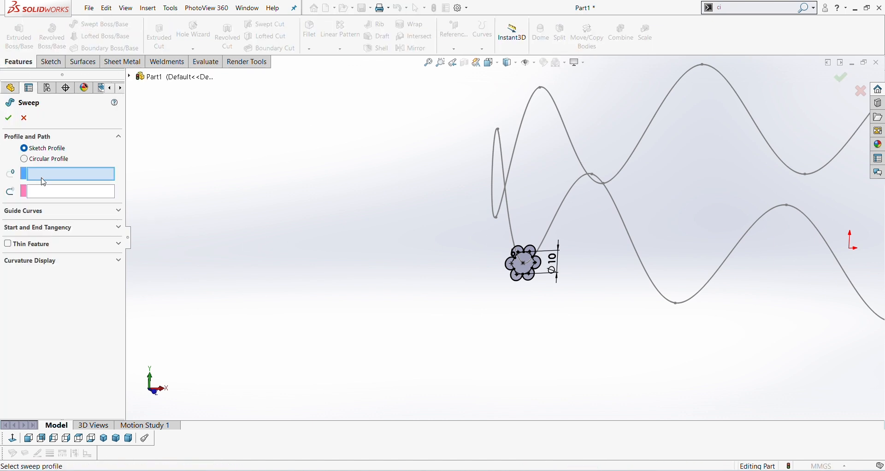
scroll(581, 260, down, 2)
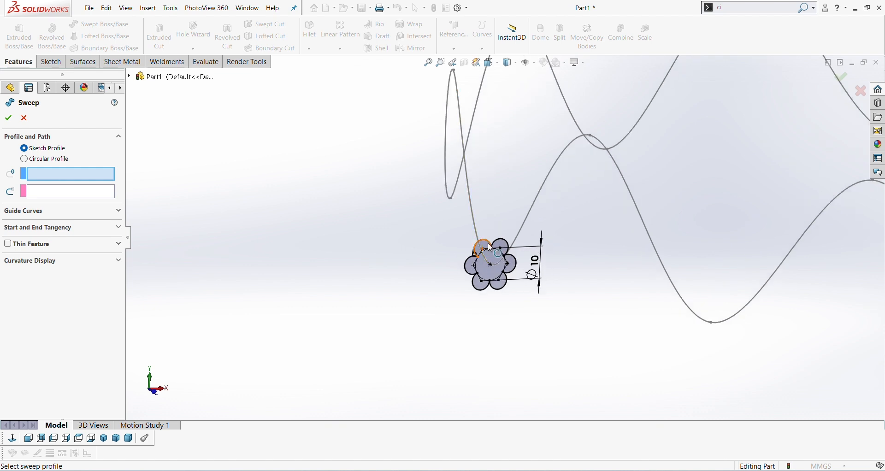
click(484, 246)
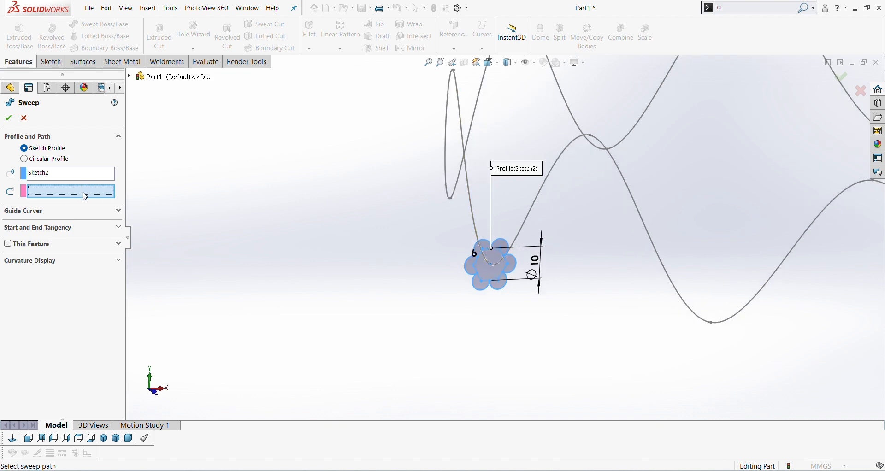
middle_drag(395, 151, 594, 245)
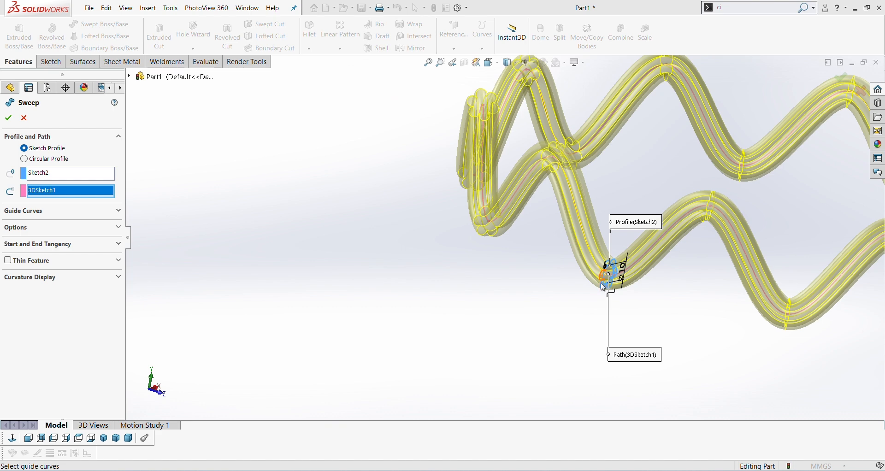
scroll(590, 298, up, 2)
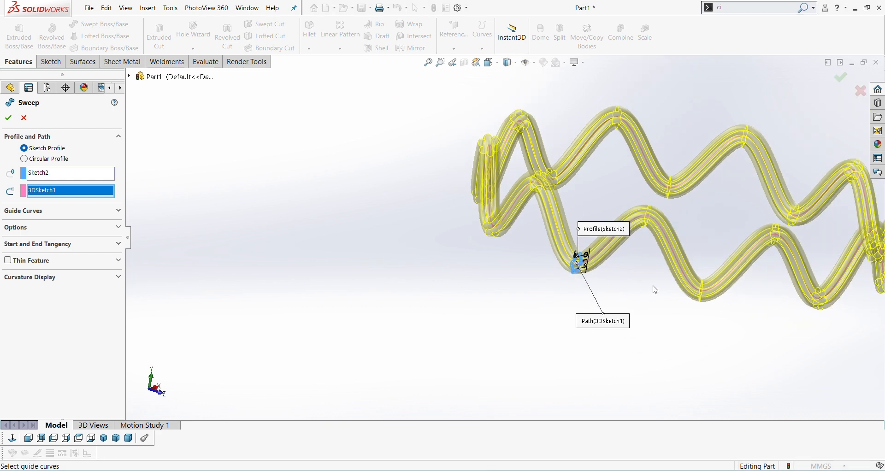
click(842, 75)
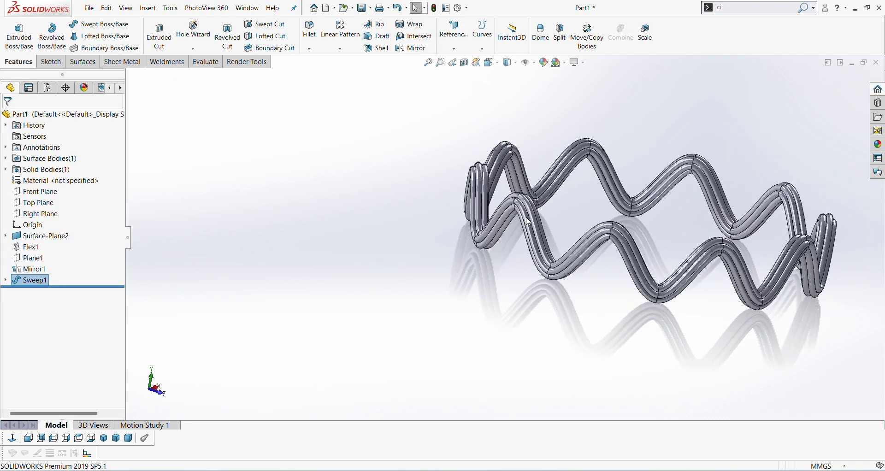
mouse_move(600, 272)
middle_down()
mouse_move(559, 255)
mouse_move(581, 280)
middle_up()
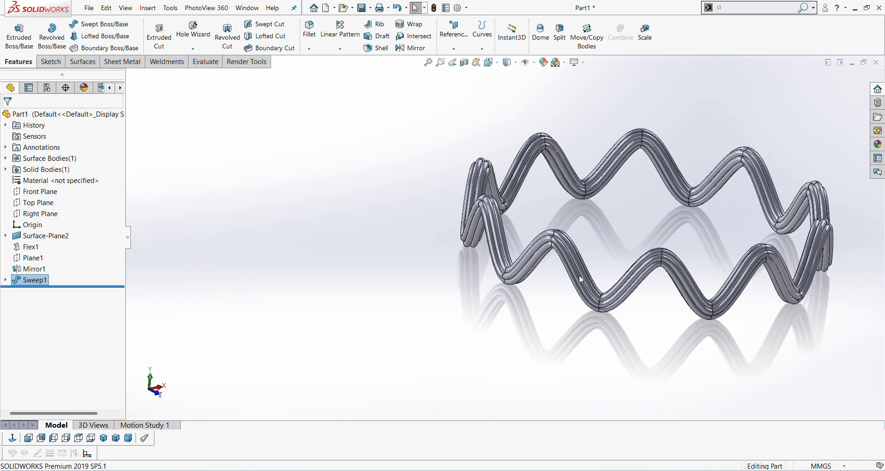
click(393, 223)
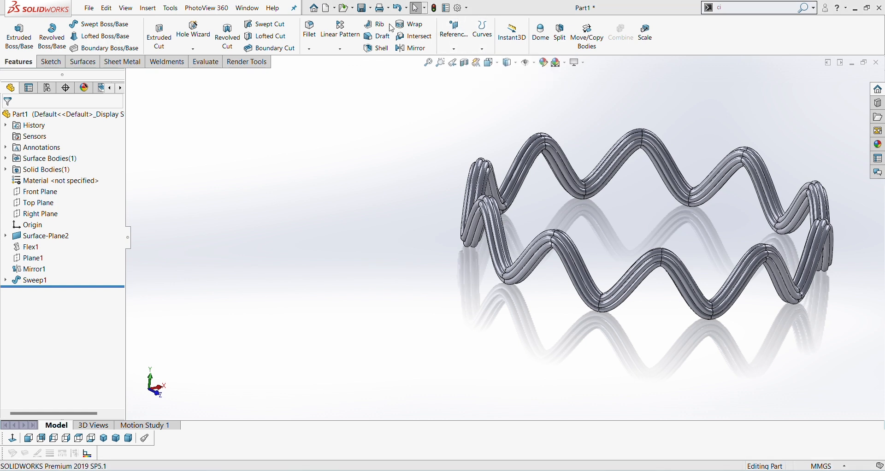
Create a reference plane offset 25 mm above the Top Plane
click(454, 49)
click(461, 61)
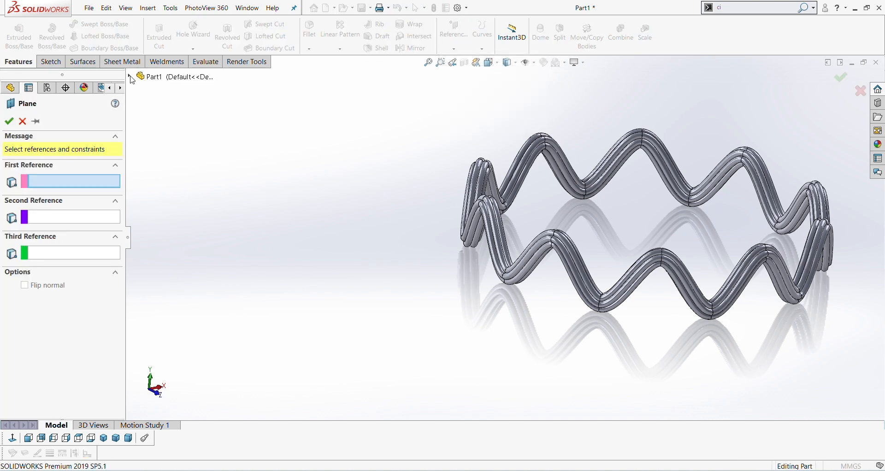
click(129, 76)
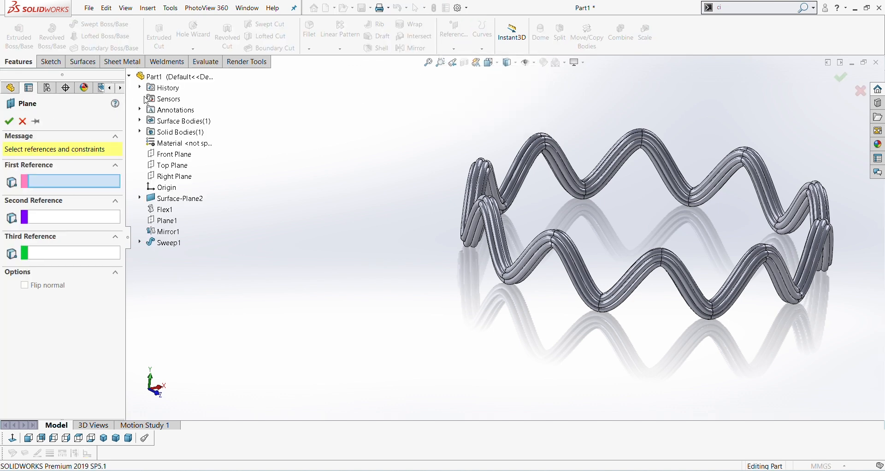
click(162, 167)
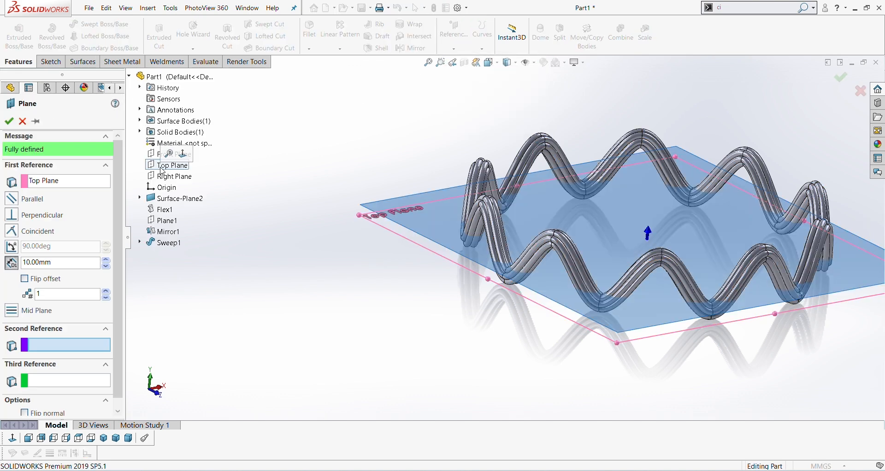
double_click(66, 264)
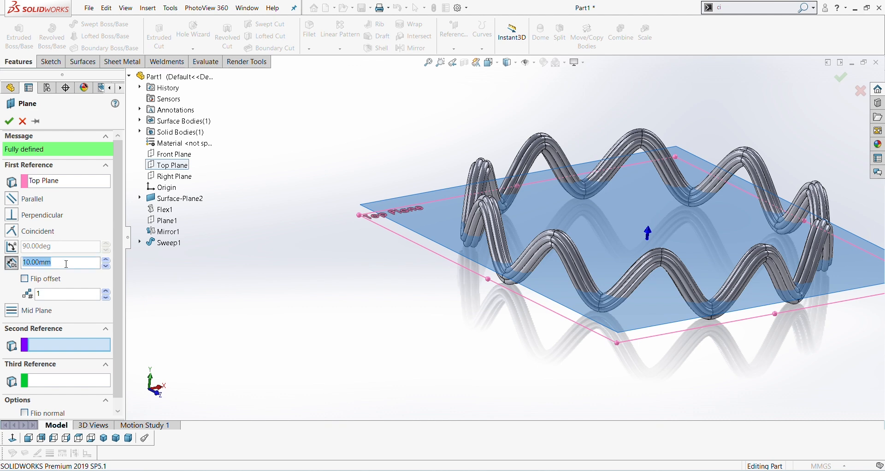
text(25)
key(Return)
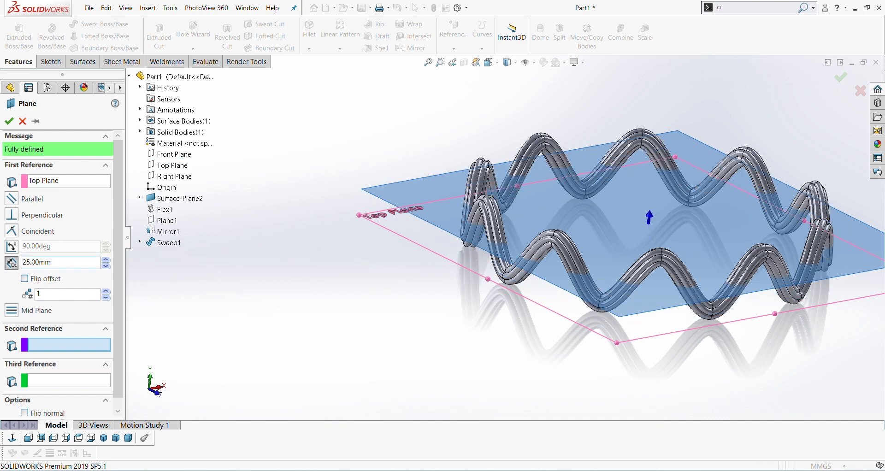
click(9, 121)
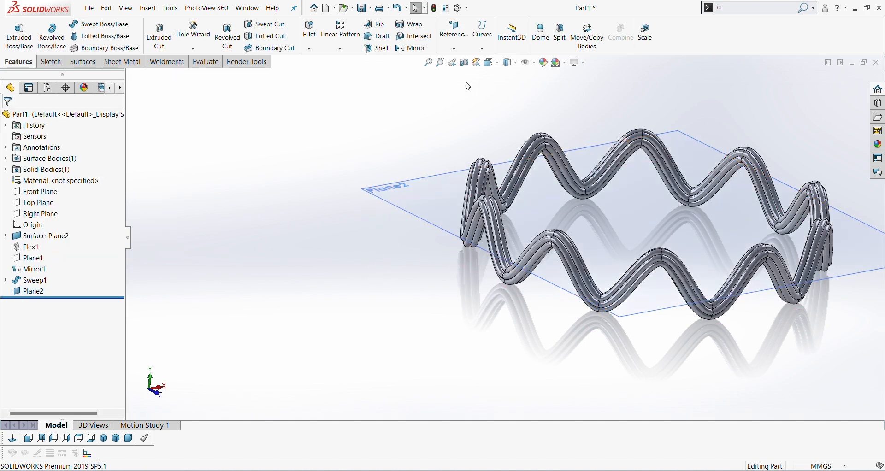
Mirror the swept wave body about the 25 mm offset plane and hide that plane
click(411, 47)
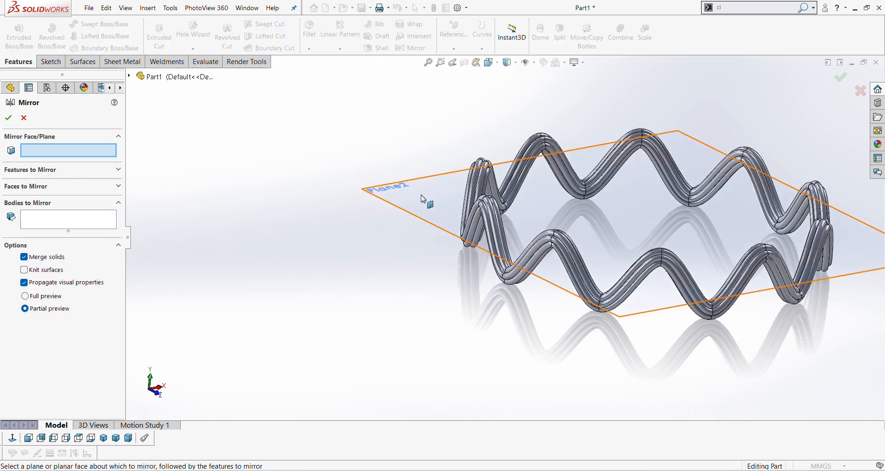
click(429, 203)
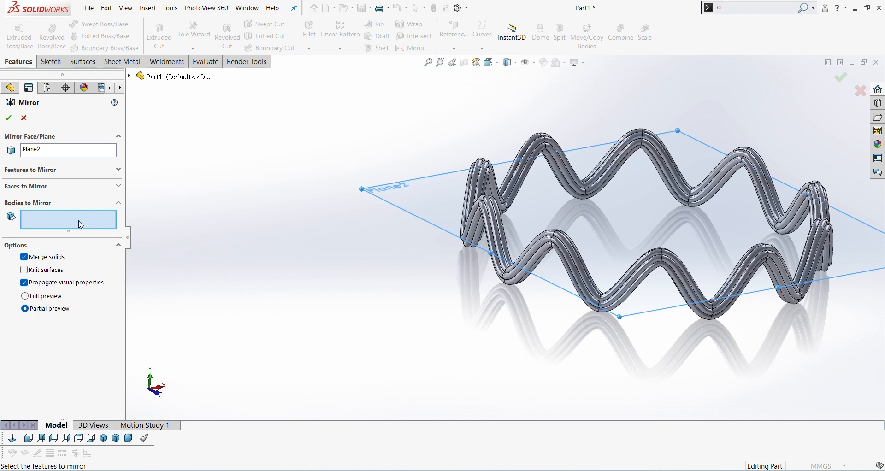
click(486, 226)
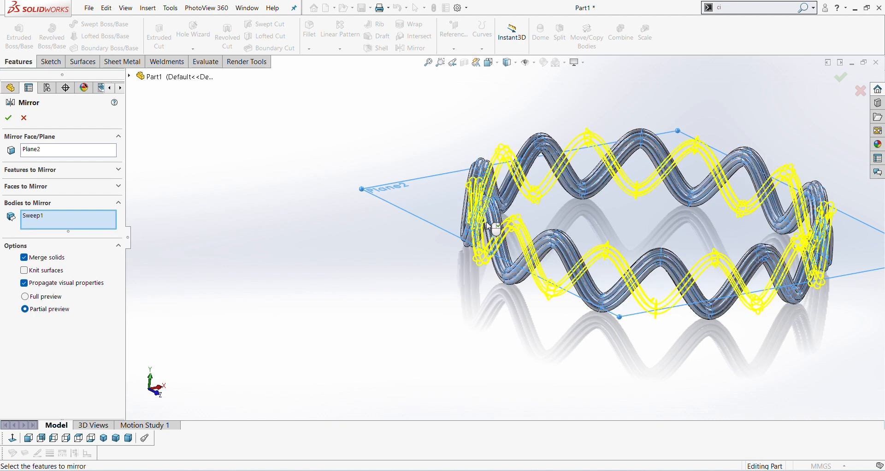
middle_drag(456, 270, 475, 303)
scroll(500, 317, down, 2)
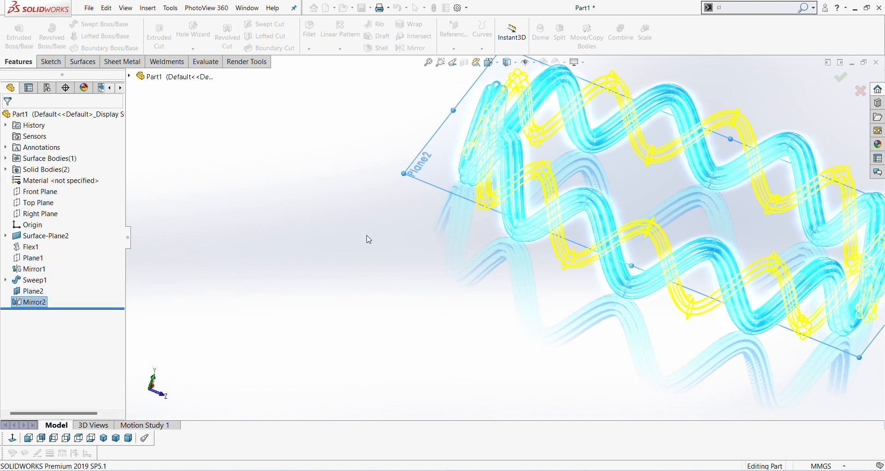
key(Return)
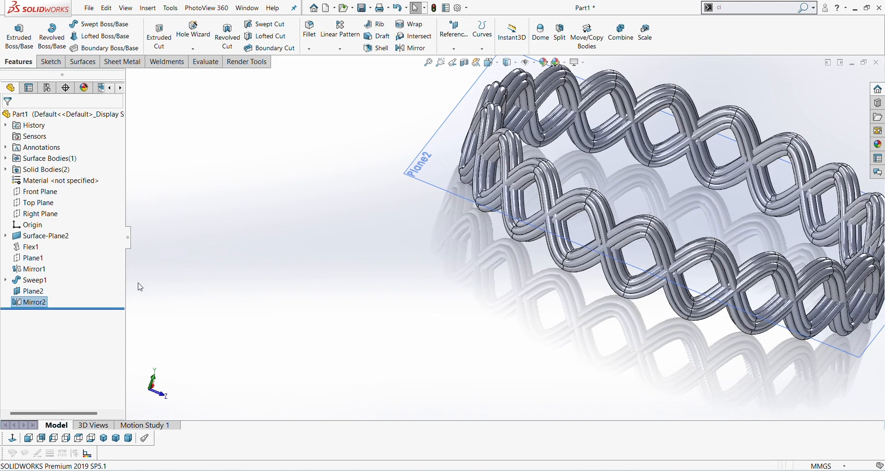
click(33, 291)
click(66, 280)
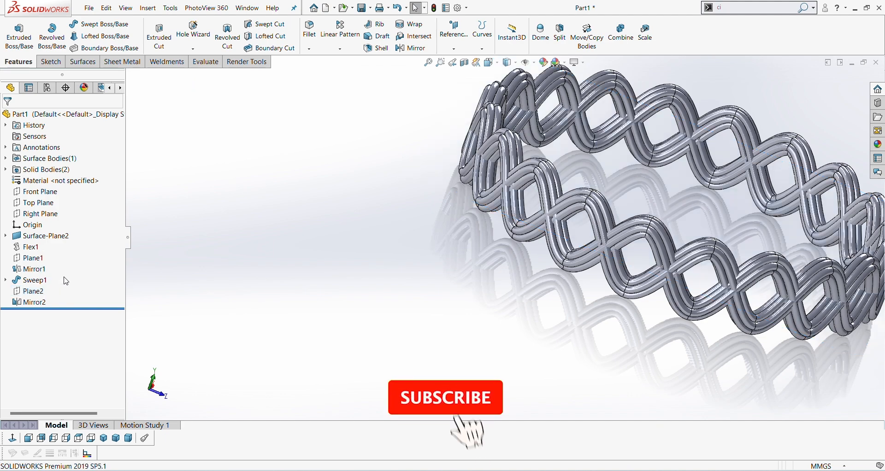
Create a planar section view of the ring through Plane1 and view it normal to the section
scroll(474, 314, up, 3)
middle_drag(581, 258, 546, 276)
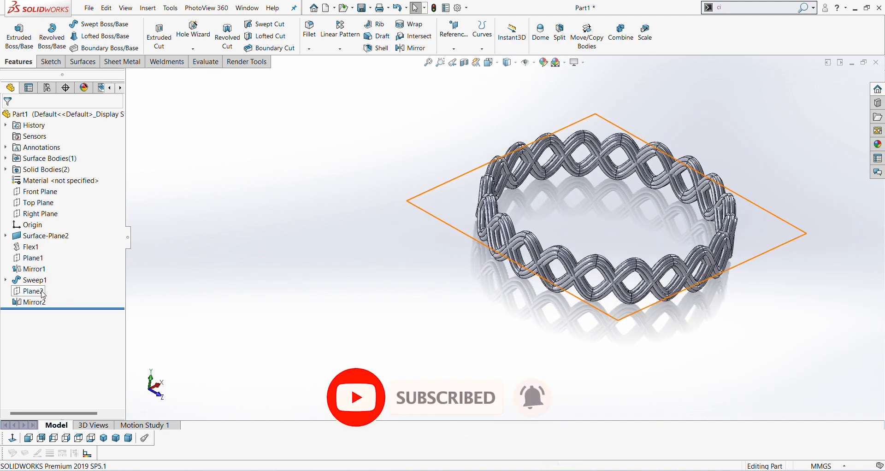
click(464, 67)
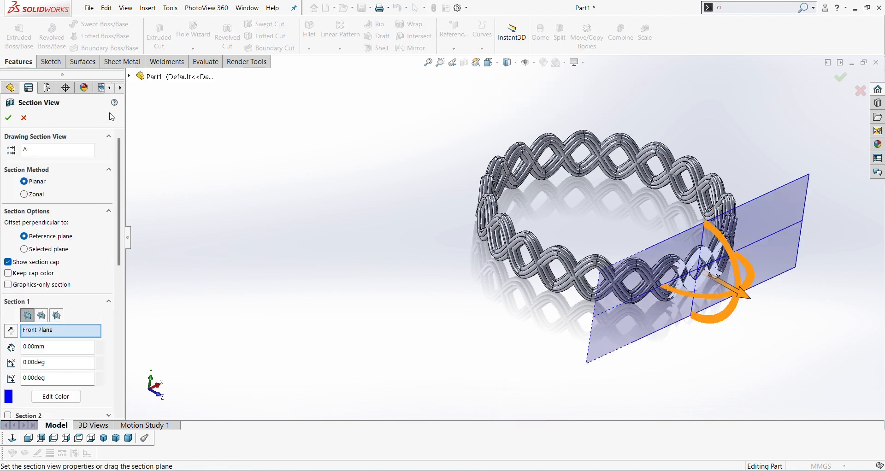
click(129, 75)
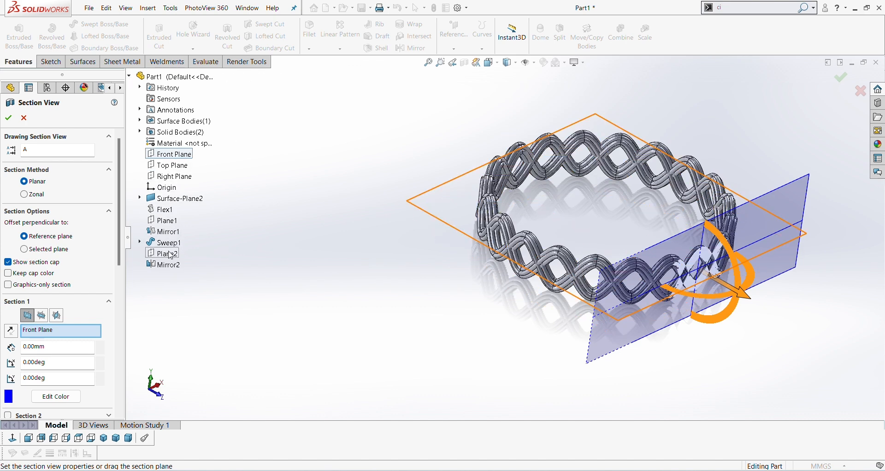
click(167, 221)
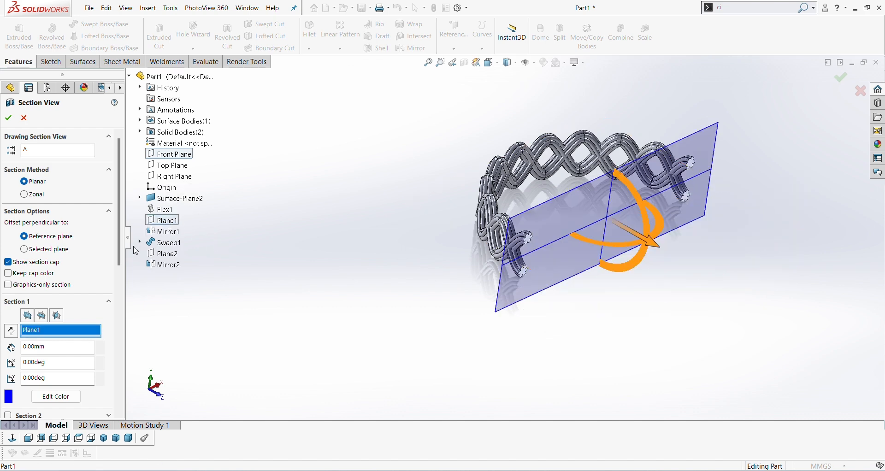
click(13, 438)
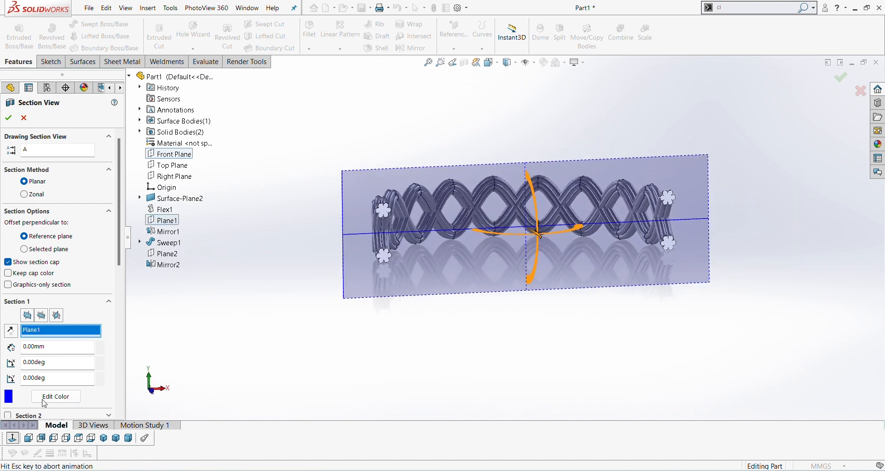
click(9, 117)
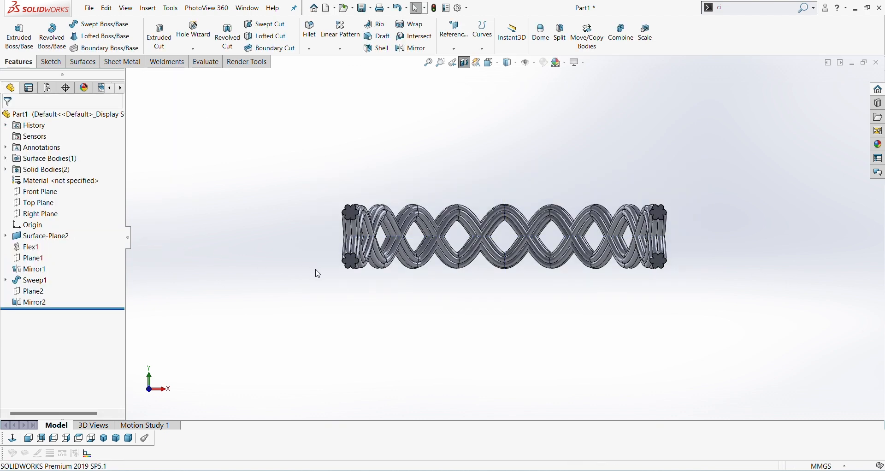
Show the sweep's flower profile sketch, Sketch2
scroll(317, 273, down, 2)
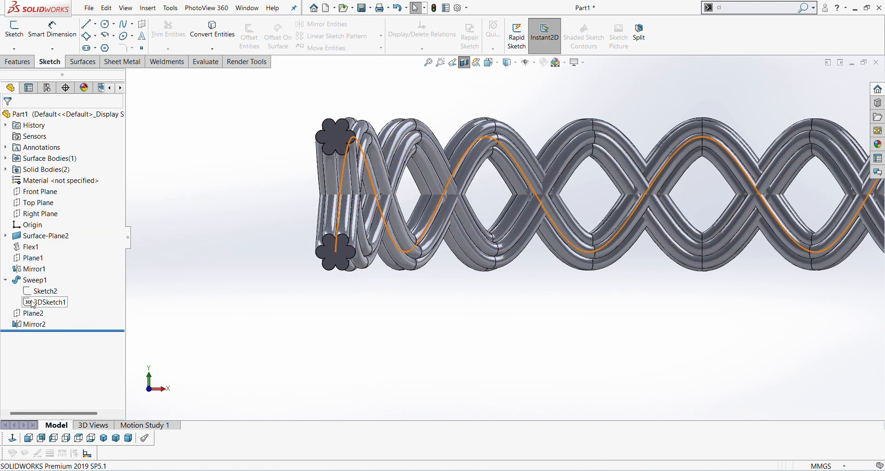
click(43, 291)
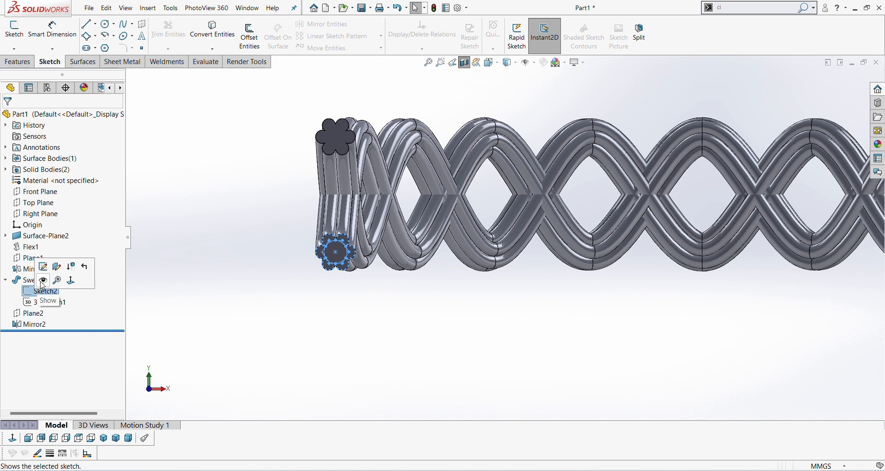
click(42, 281)
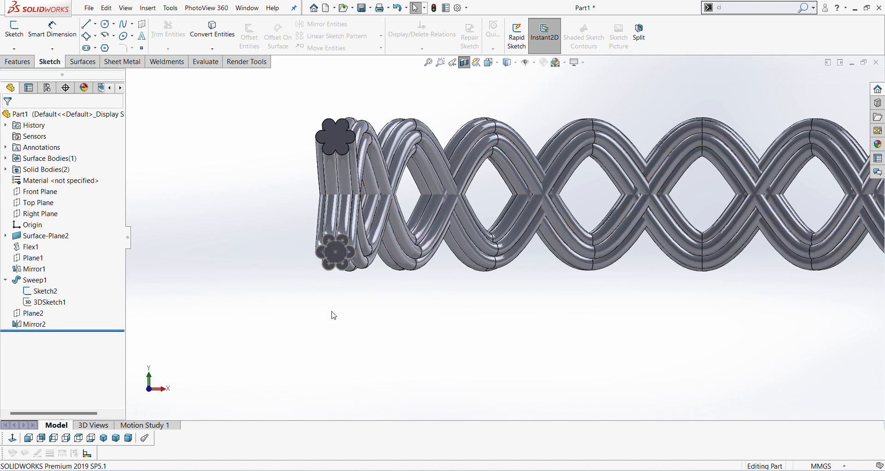
Start a sketch on Plane1 and place points at the midpoints of the lower flower's outermost left and right lobe arcs
scroll(323, 313, down, 2)
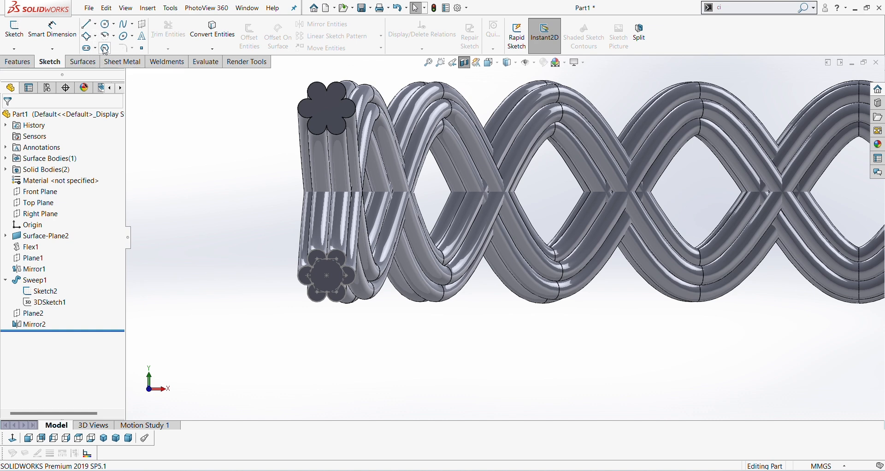
click(141, 48)
scroll(382, 274, down, 2)
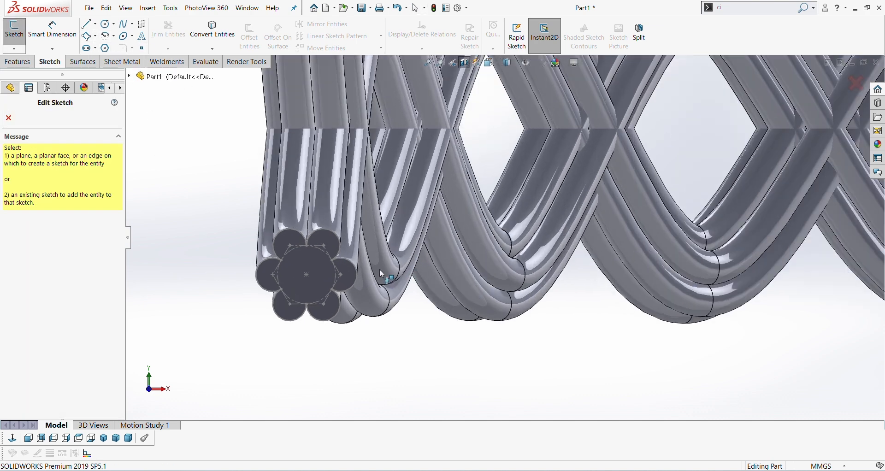
click(130, 77)
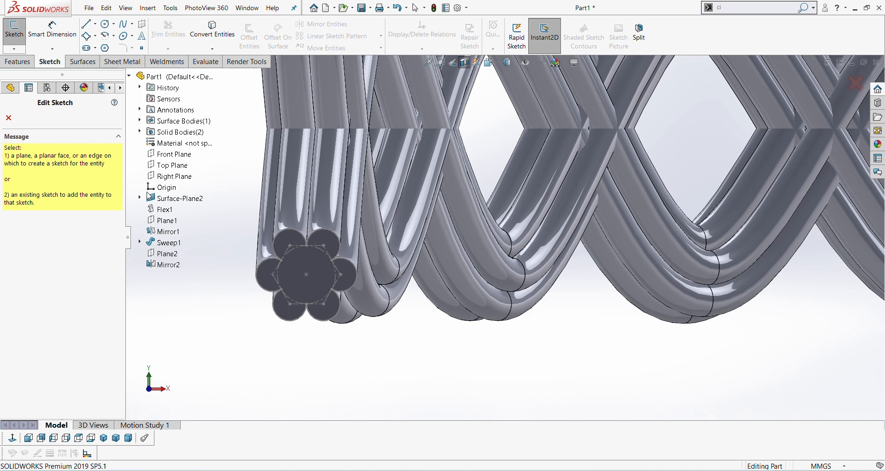
click(164, 220)
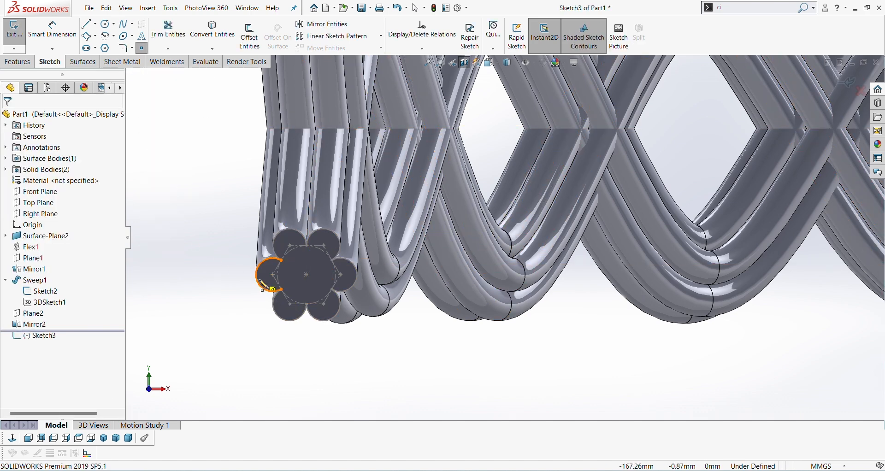
click(255, 275)
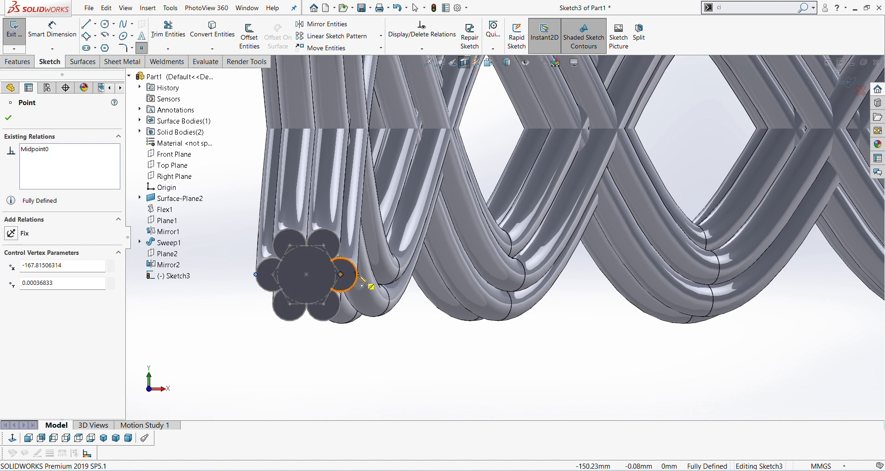
click(358, 274)
Draw a centre-point semicircular arc under the lower flower, centred on the flower and running between the two midpoint points
scroll(368, 281, up, 3)
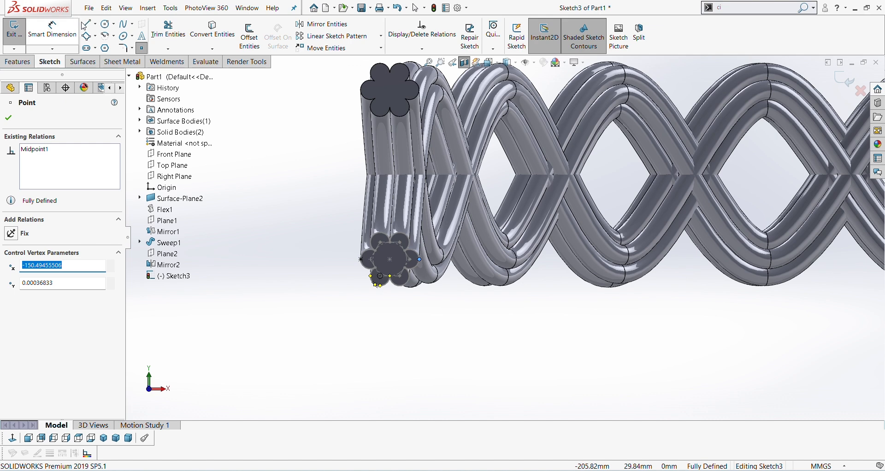
click(109, 40)
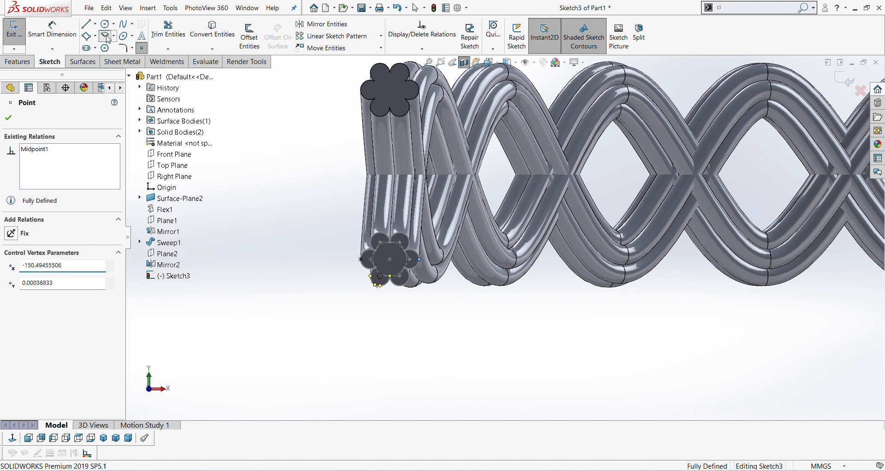
scroll(383, 297, down, 2)
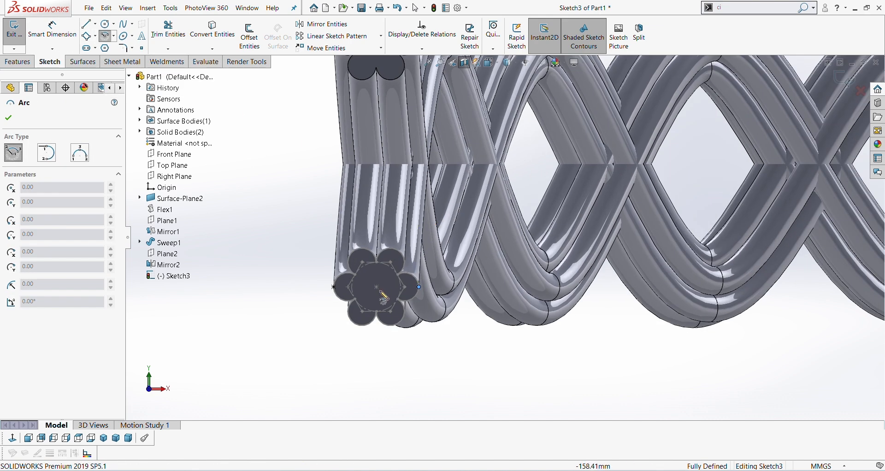
click(376, 287)
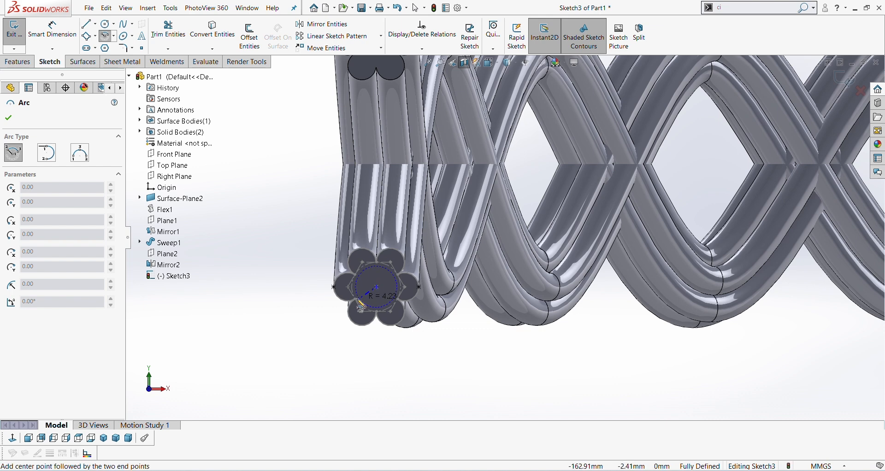
click(333, 287)
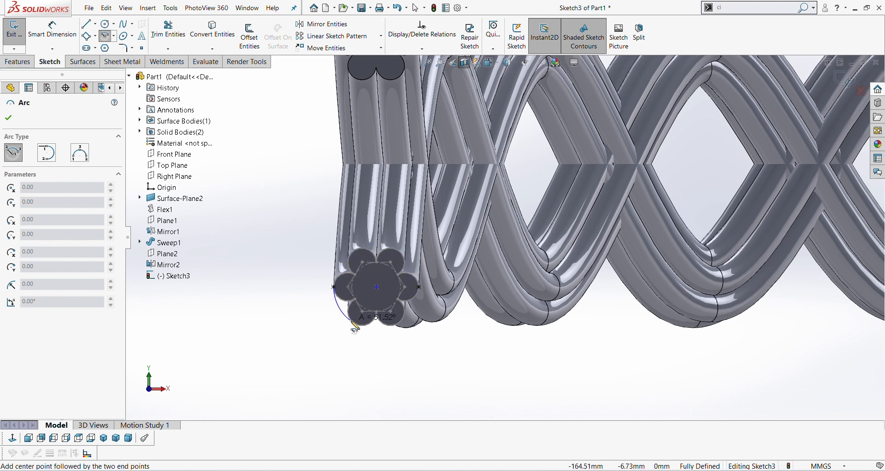
click(419, 287)
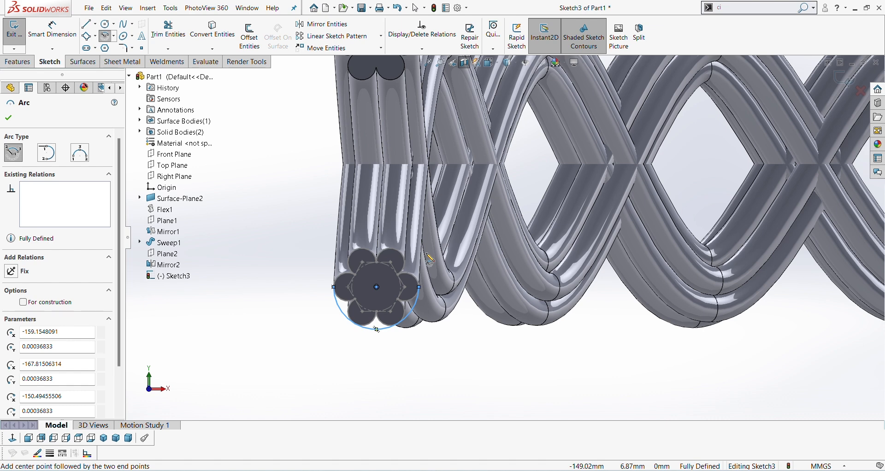
key(Escape)
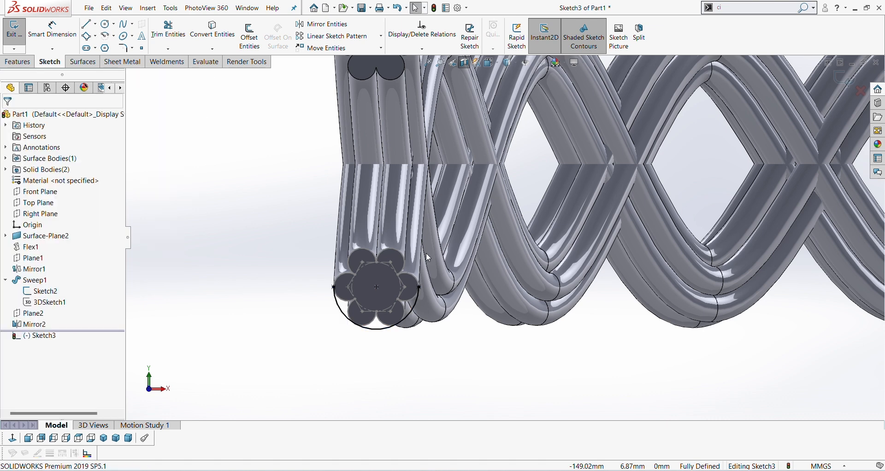
Draw a vertical line about 50.5 mm long from the semicircle's right endpoint up to the upper flower's right lobe
click(85, 26)
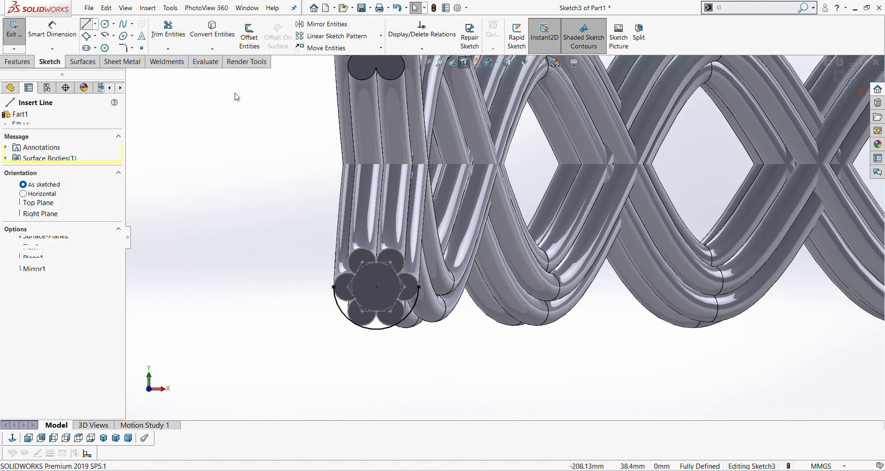
click(419, 286)
scroll(420, 193, up, 4)
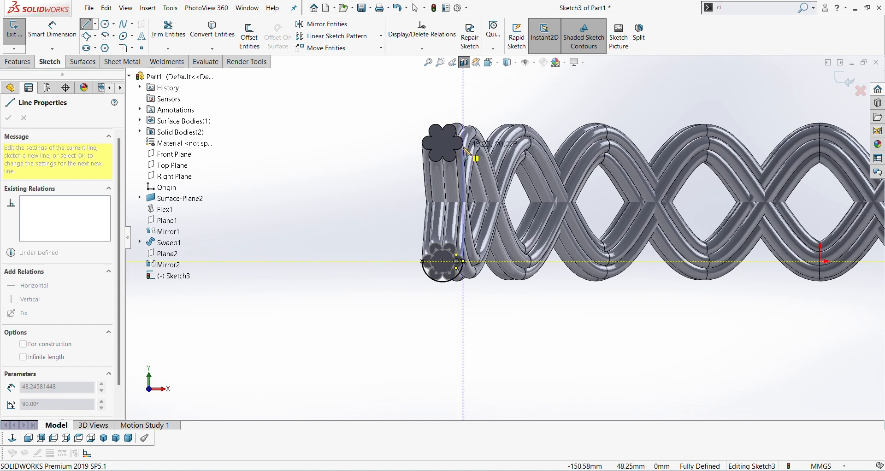
scroll(462, 135, down, 6)
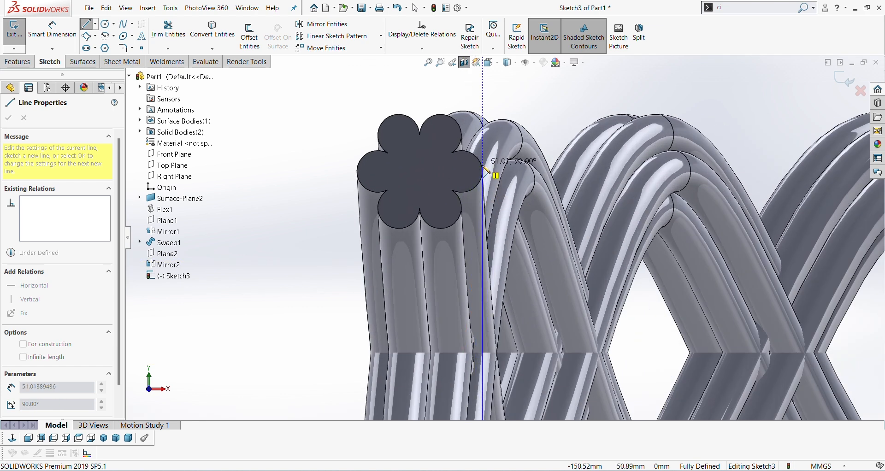
click(482, 167)
key(Escape)
scroll(449, 204, down, 4)
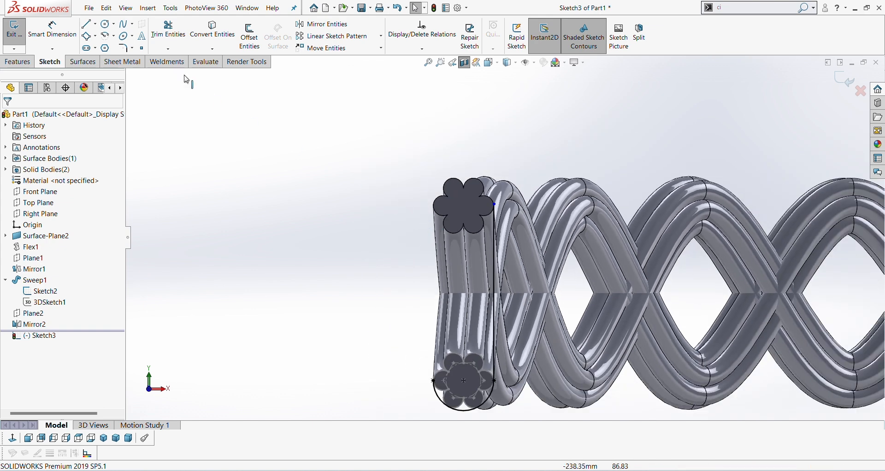
Dimension the vertical line's length as 50 mm
click(54, 25)
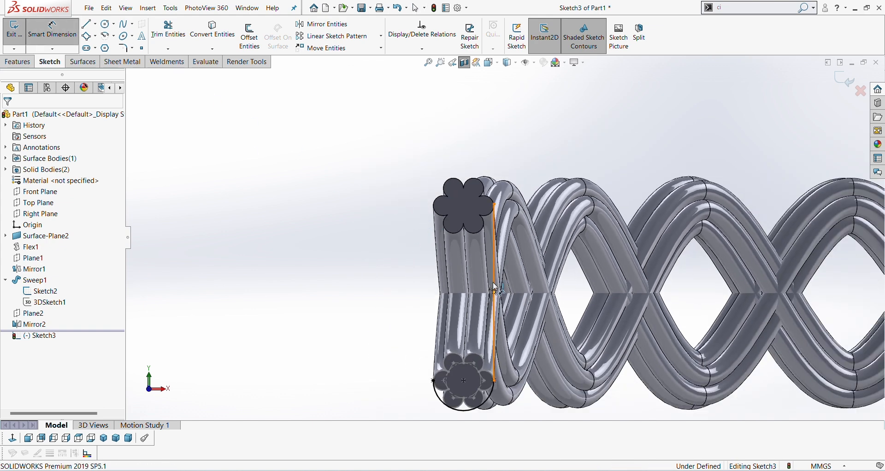
click(493, 288)
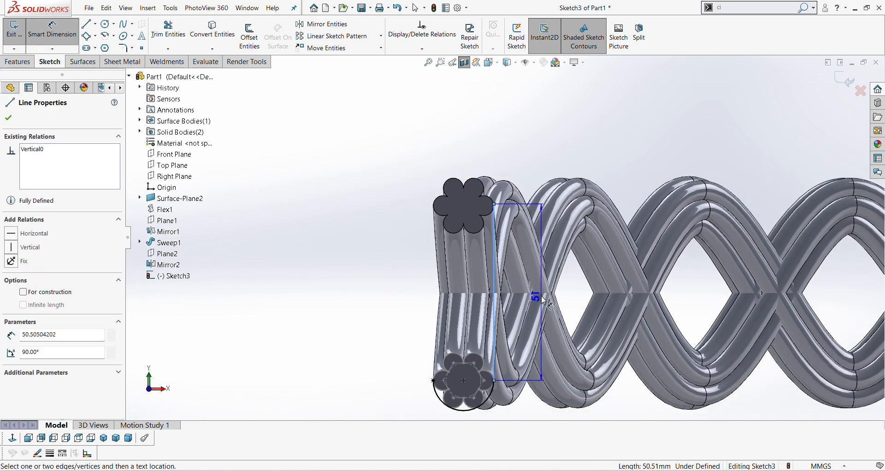
click(568, 300)
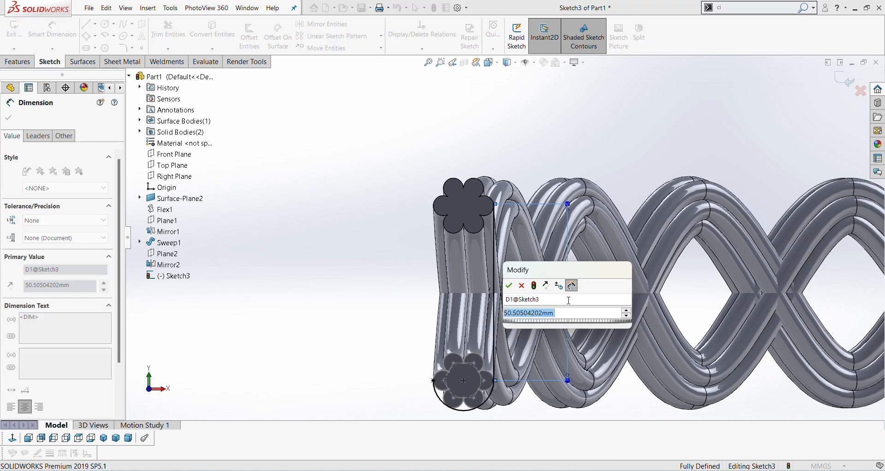
text(50)
key(Return)
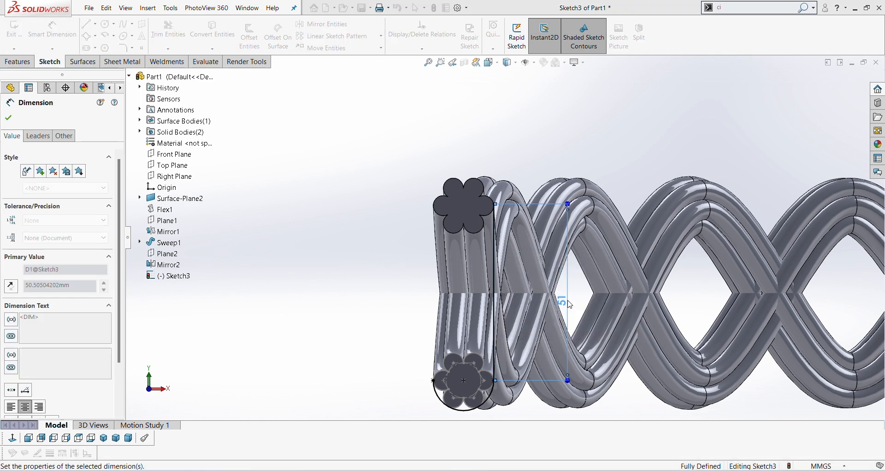
Draw a centreline about 17.3 mm long from the vertical line's upper endpoint across the upper flower to its left lobe
scroll(566, 252, down, 2)
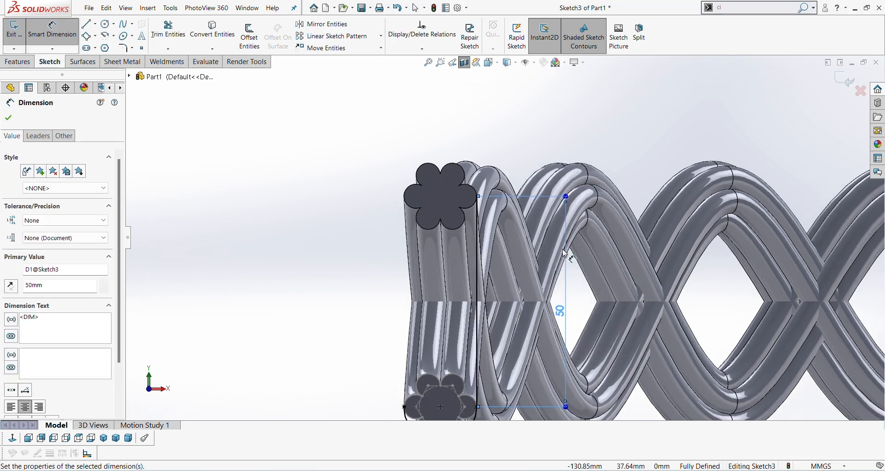
scroll(559, 258, up, 2)
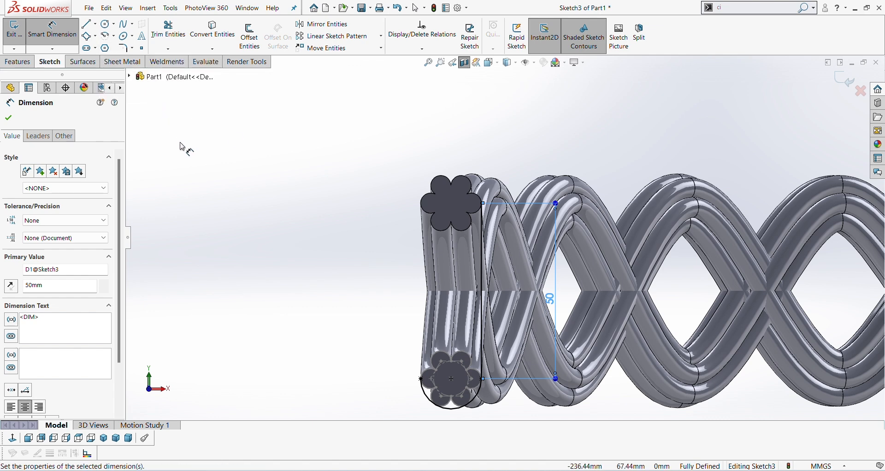
click(95, 23)
click(97, 48)
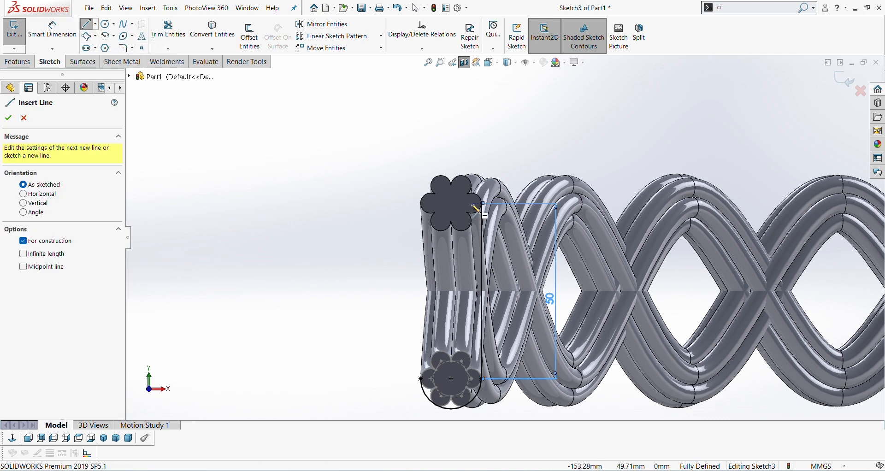
scroll(483, 203, down, 3)
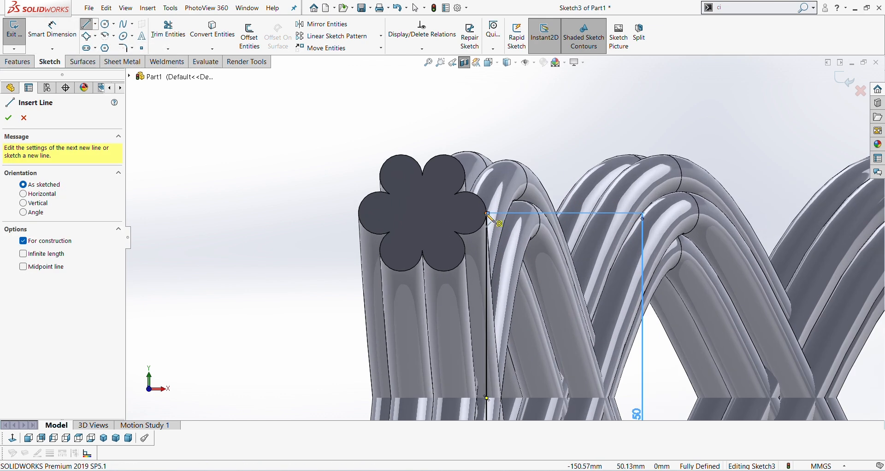
click(487, 213)
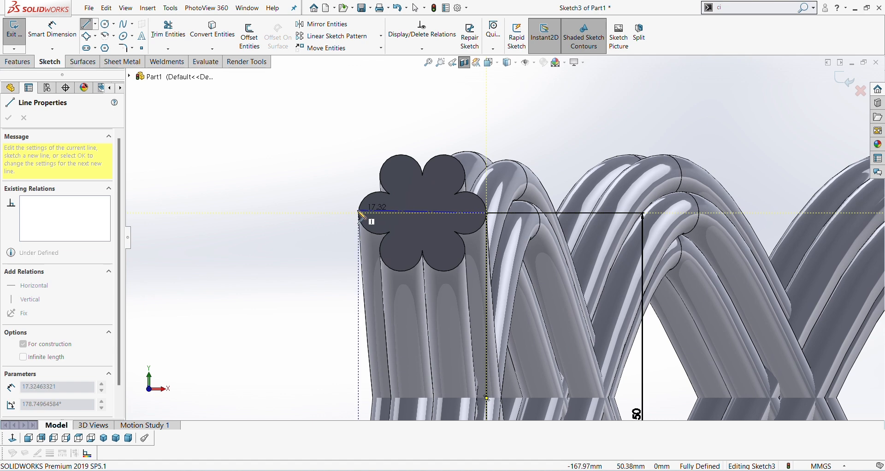
click(359, 211)
key(Escape)
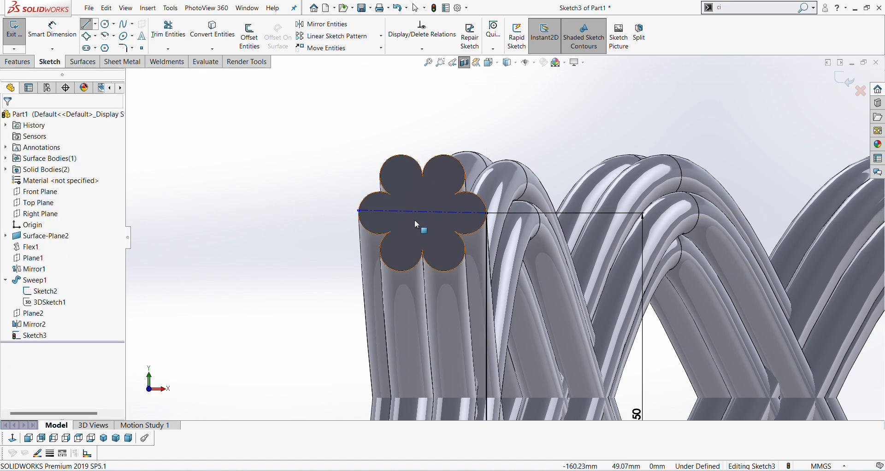
Add a Horizontal relation to the centreline across the upper flower
click(410, 212)
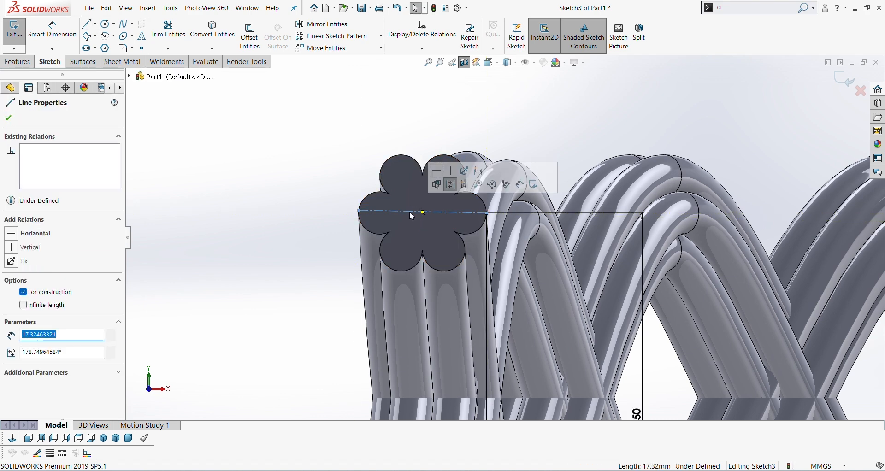
click(436, 170)
click(312, 244)
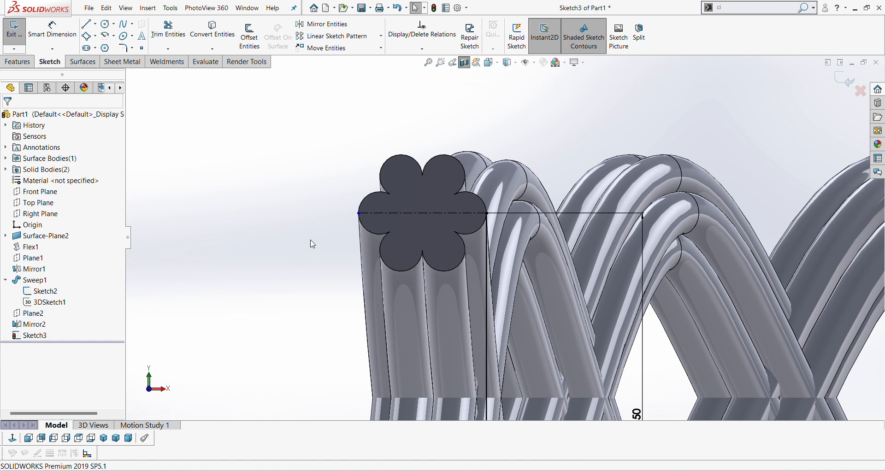
click(413, 213)
Draw a horizontal centreline across the lower flower between the two endpoints of the lower semicircle
scroll(435, 318, up, 5)
scroll(461, 352, down, 3)
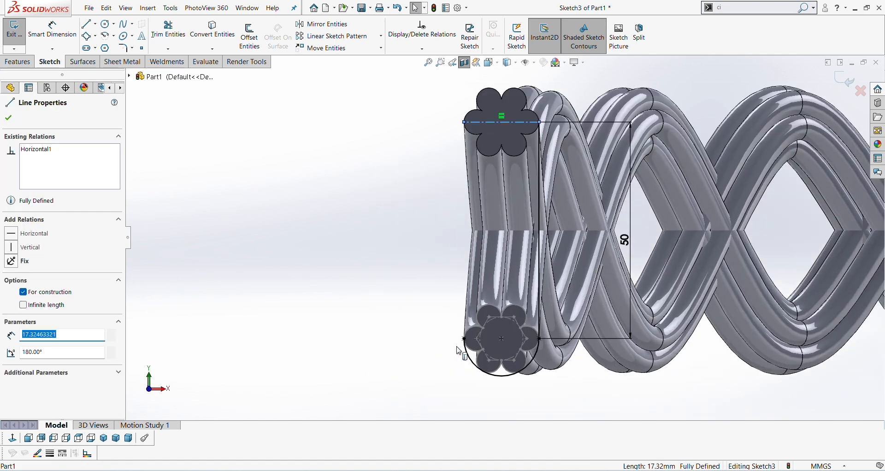
click(95, 23)
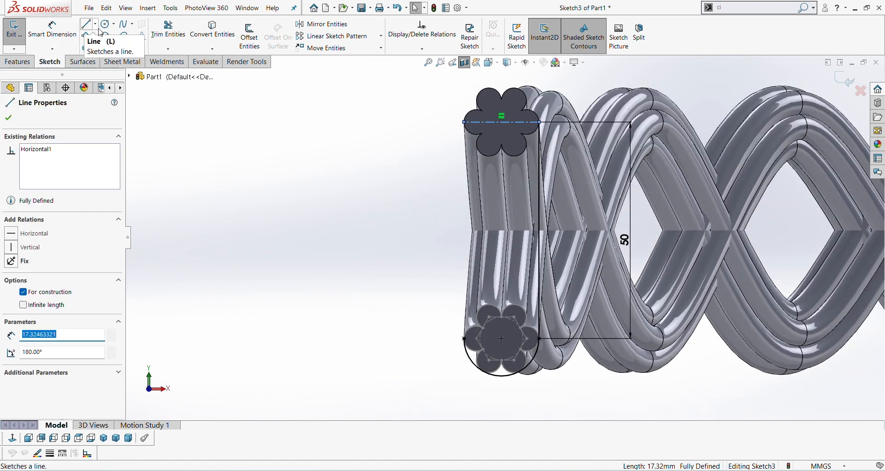
click(109, 42)
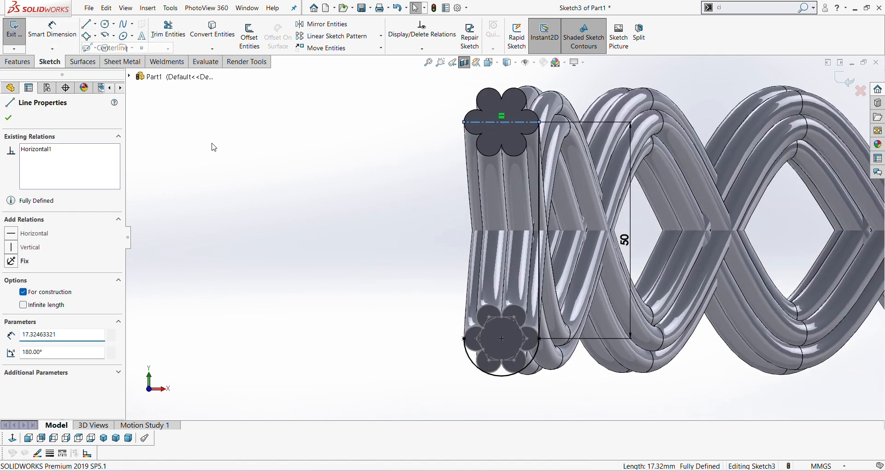
click(464, 339)
click(539, 339)
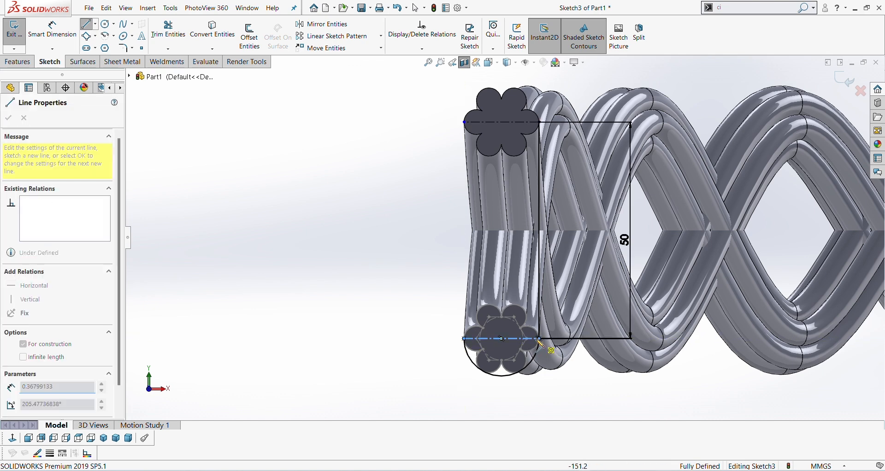
key(Escape)
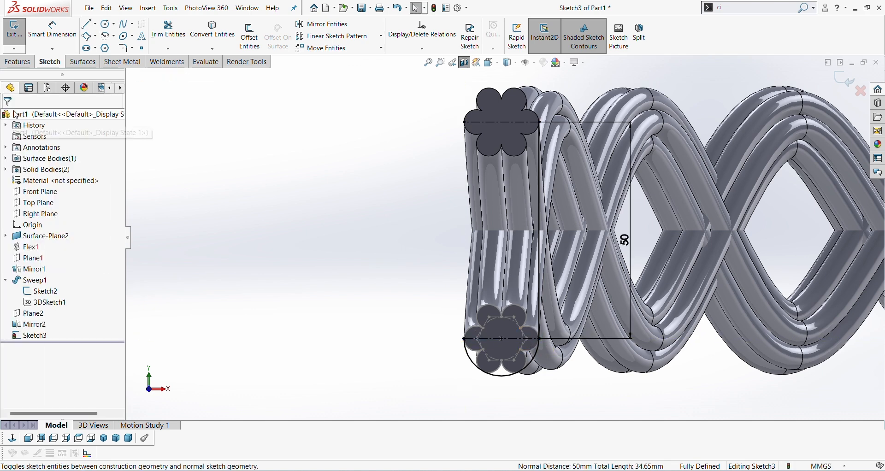
Draw a centre-point semicircular arc over the upper flower, centred on its centreline's midpoint and running between the centreline's endpoints
click(105, 46)
scroll(474, 129, down, 2)
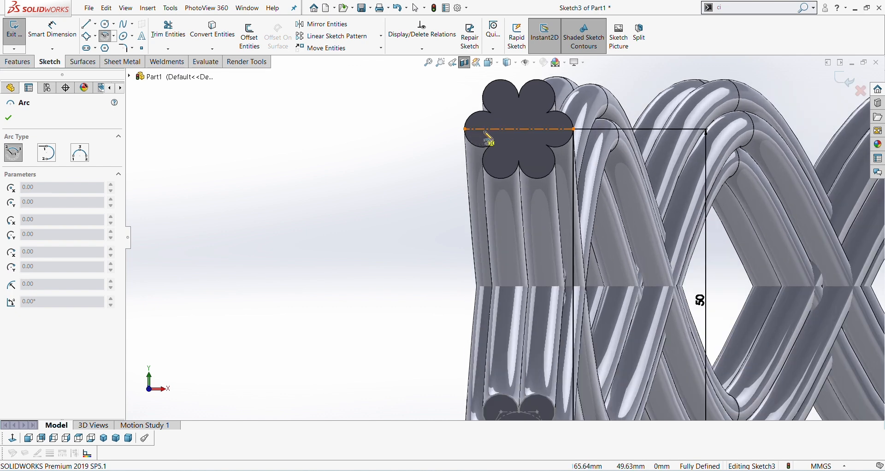
click(519, 129)
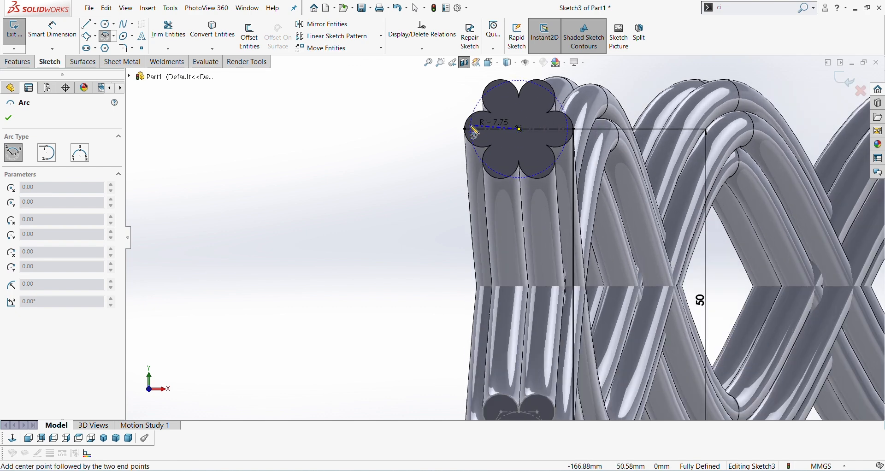
click(464, 129)
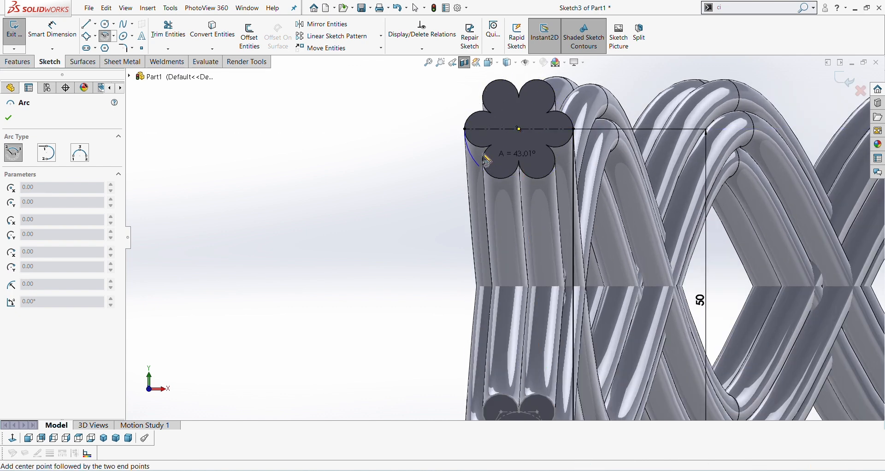
click(570, 130)
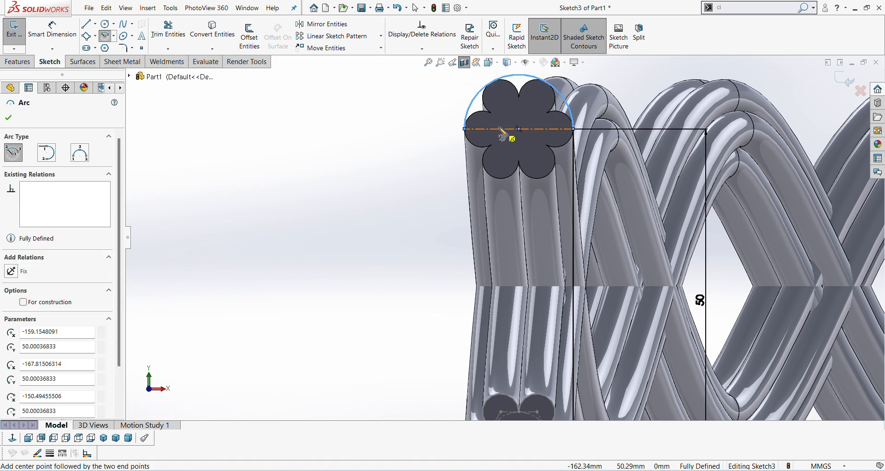
key(Escape)
Offset the chain of two semicircles and the vertical line outward by 1 mm, with the ends capped by arcs
scroll(443, 180, up, 3)
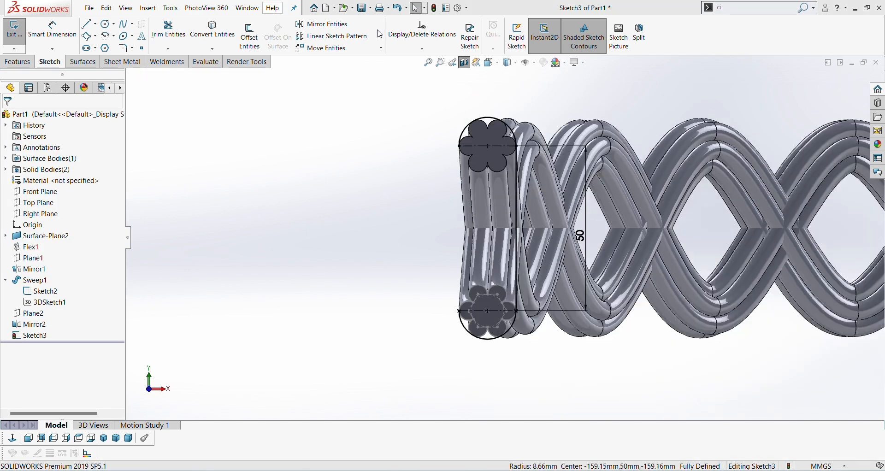
click(249, 37)
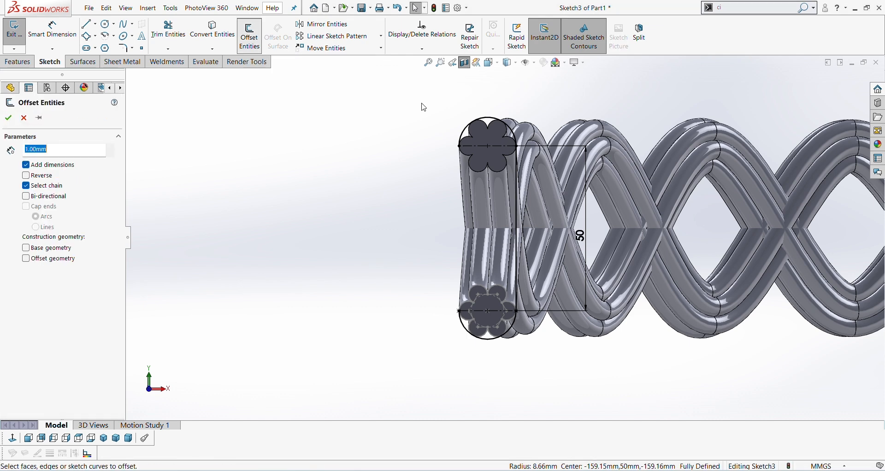
click(504, 125)
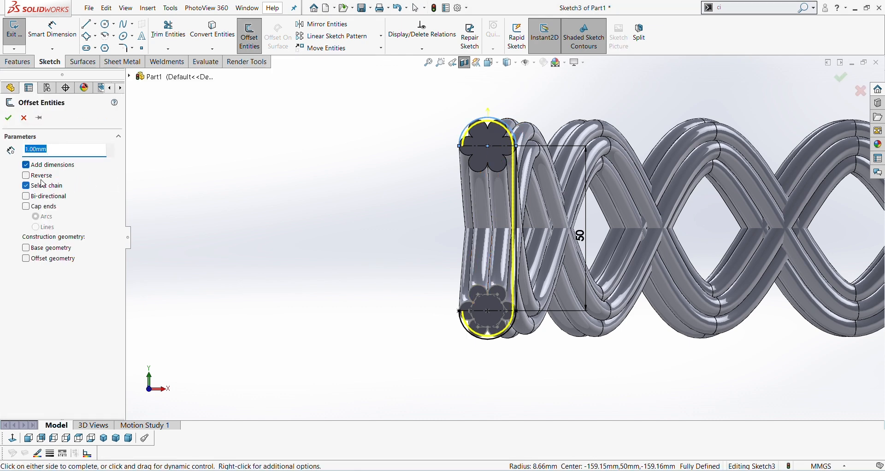
click(28, 175)
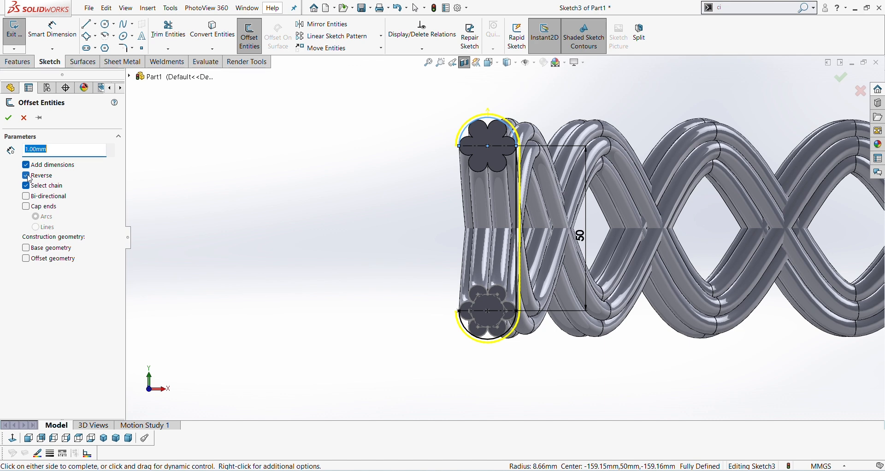
click(27, 207)
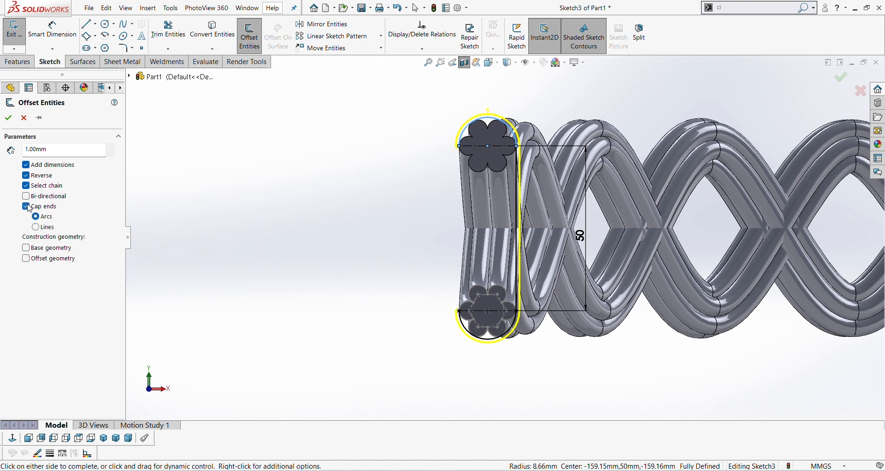
scroll(451, 114, down, 3)
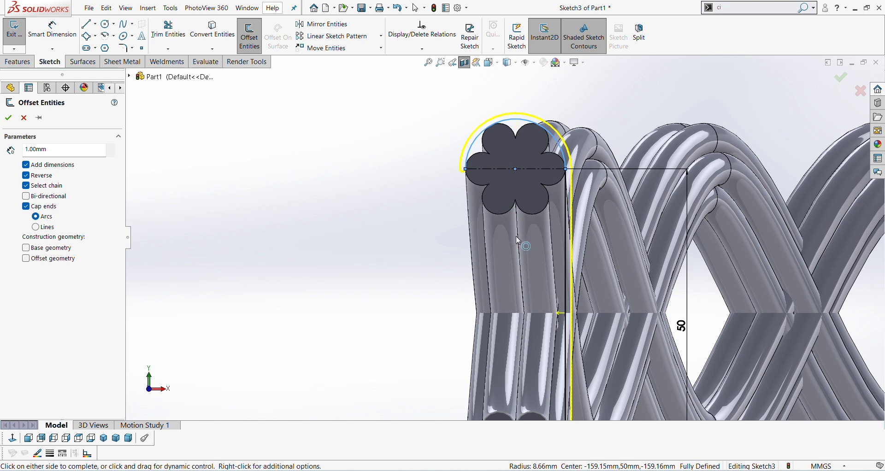
scroll(524, 247, up, 2)
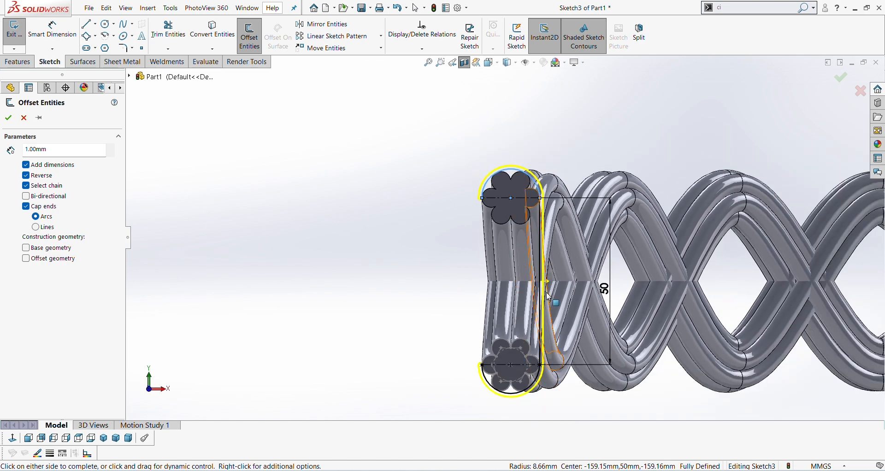
click(8, 118)
scroll(522, 200, down, 3)
Draw a vertical centreline about 95.6 mm long upward from the origin
scroll(557, 221, up, 6)
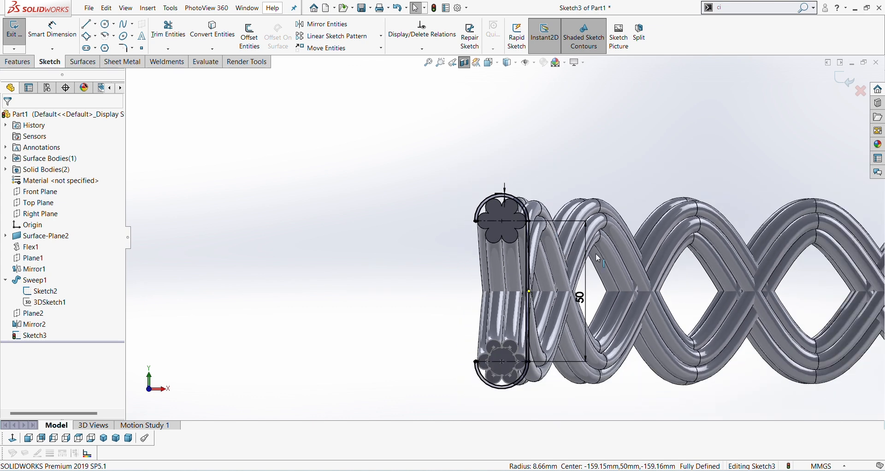
click(96, 25)
click(113, 48)
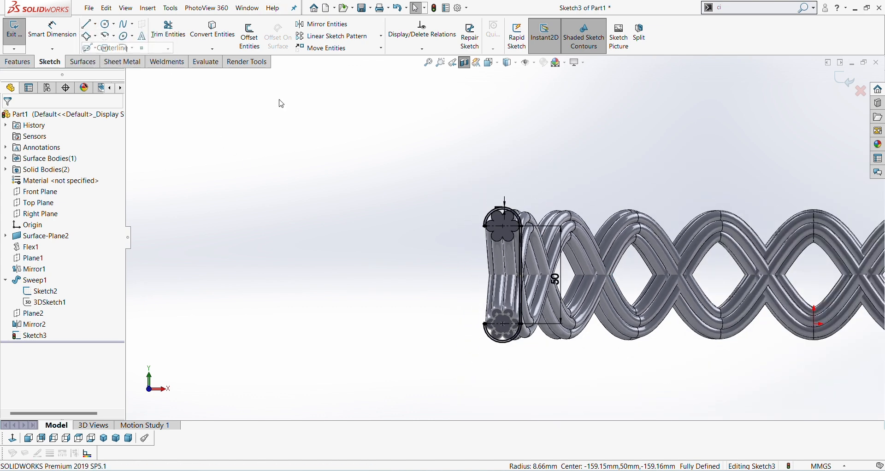
click(813, 324)
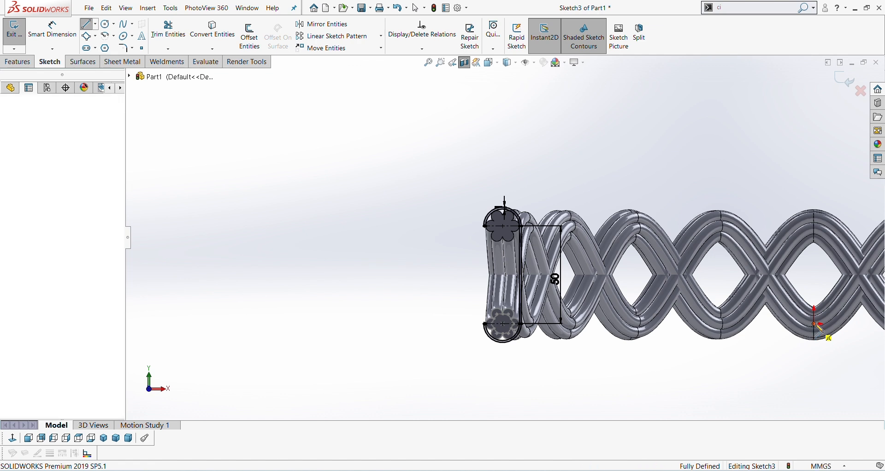
click(814, 136)
key(Escape)
key(Escape)
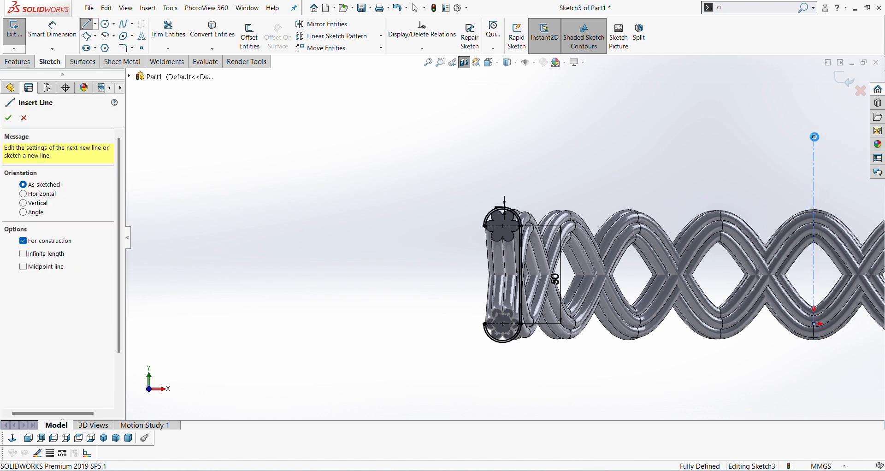
Revolve the capped profile 360° about the vertical centreline as a separate, unmerged body, and turn off the section view
click(17, 61)
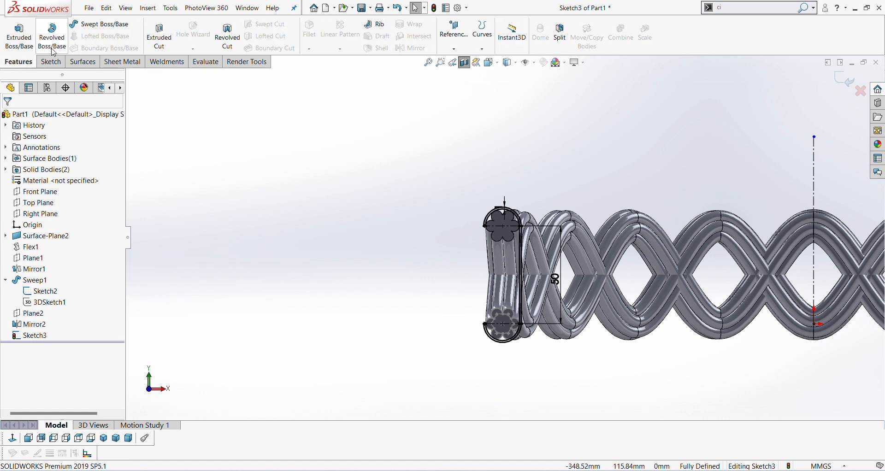
click(59, 34)
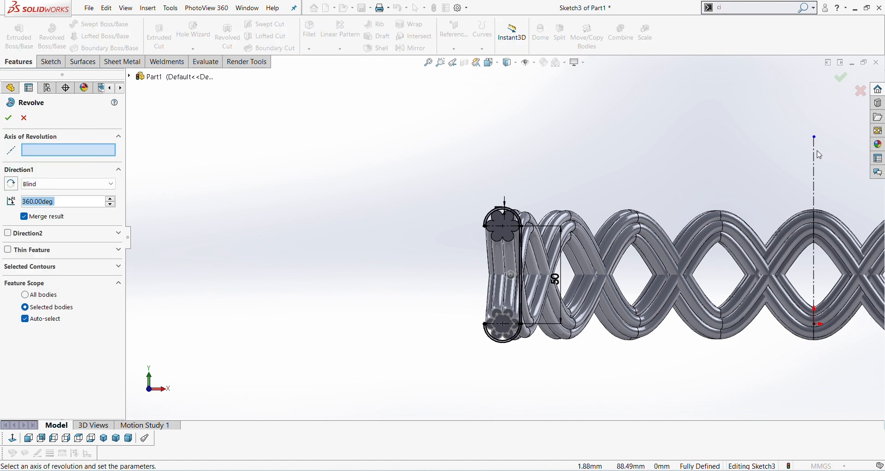
click(815, 154)
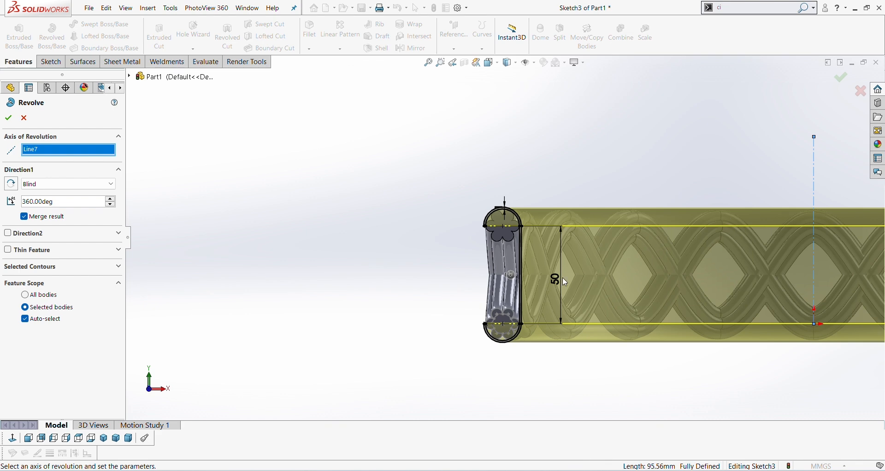
scroll(502, 237, up, 2)
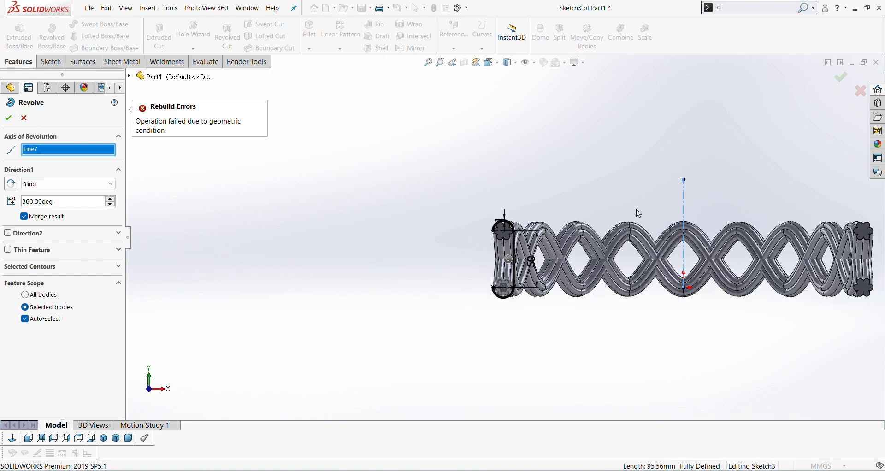
click(24, 216)
click(9, 118)
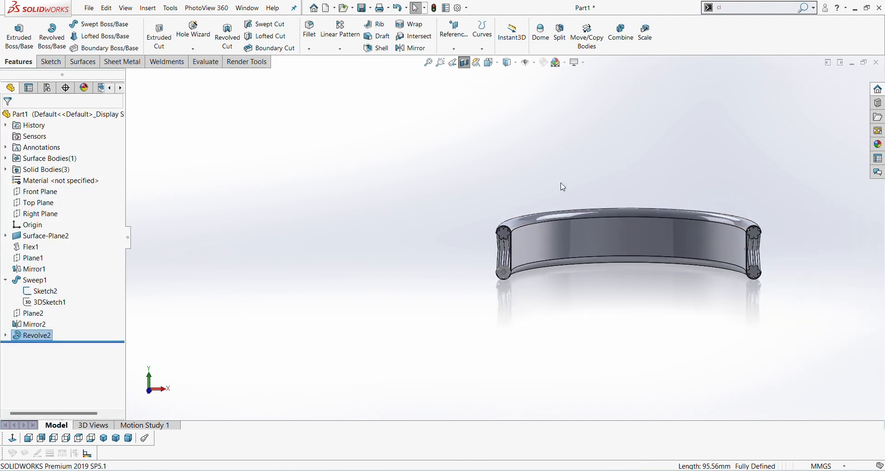
middle_drag(559, 188, 484, 113)
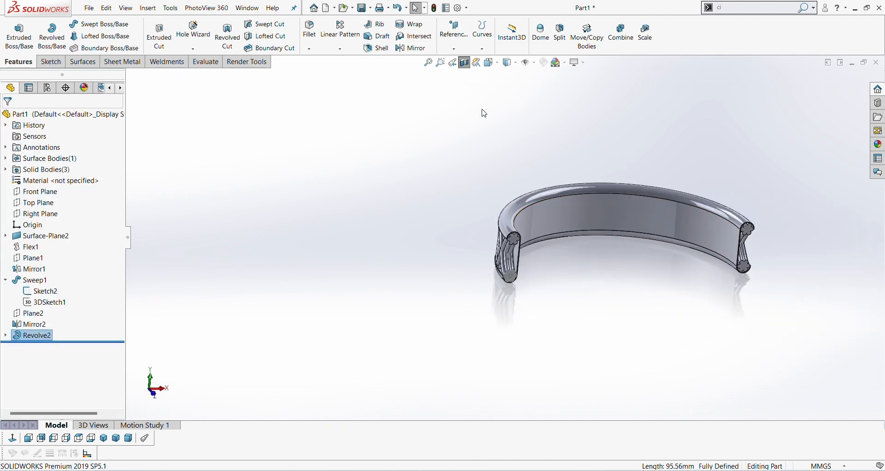
click(464, 64)
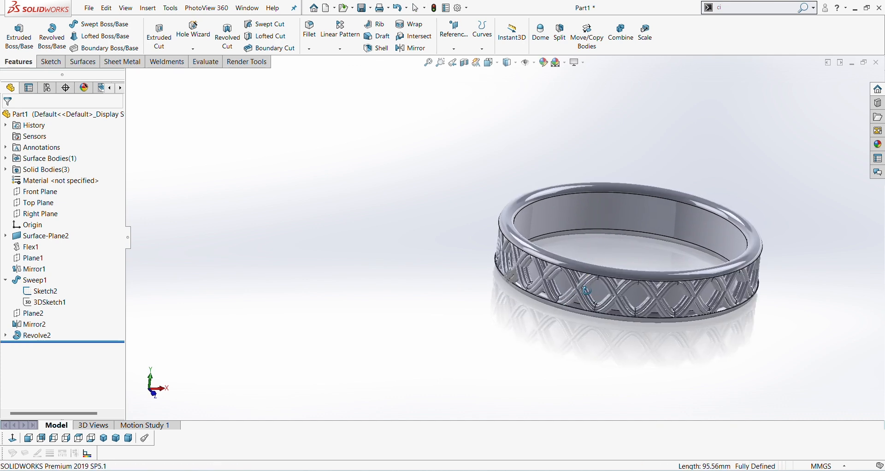
Start a sketch on Plane1 and draw a circle about 18 mm in diameter in the central diamond, directly above the origin
middle_drag(586, 290, 603, 318)
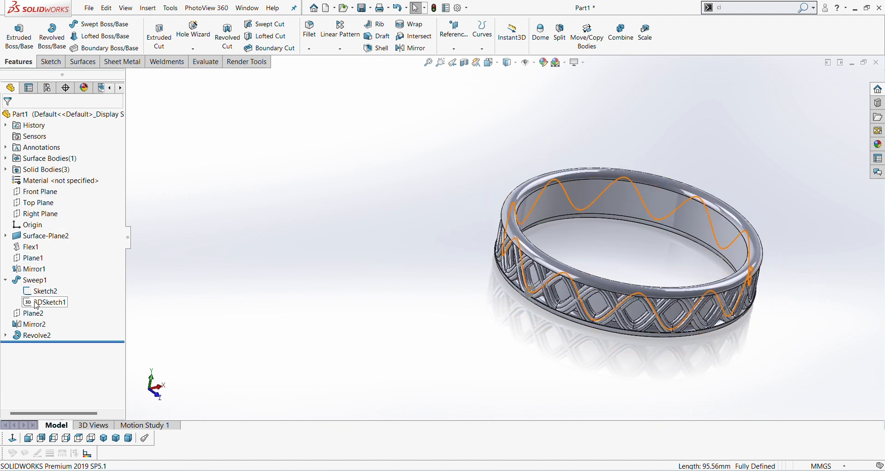
click(37, 264)
click(44, 254)
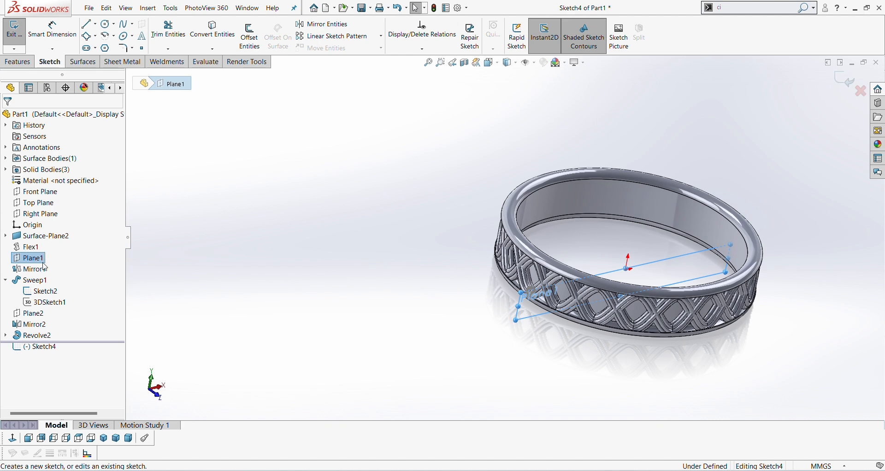
click(15, 437)
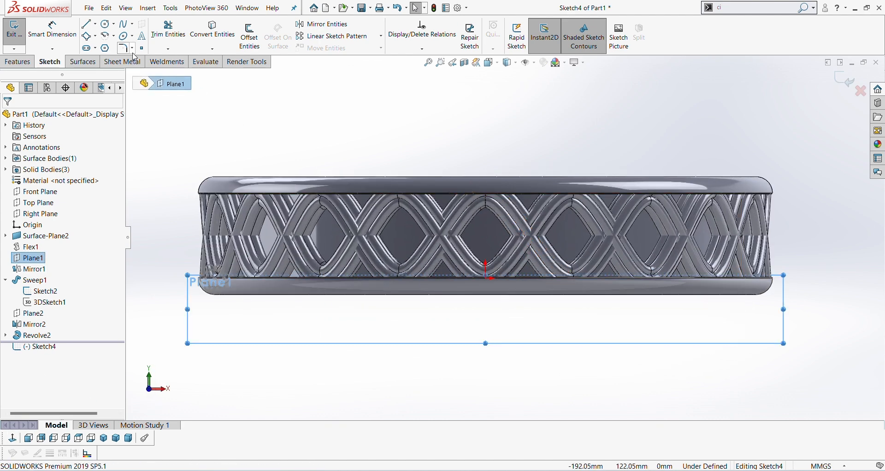
click(110, 29)
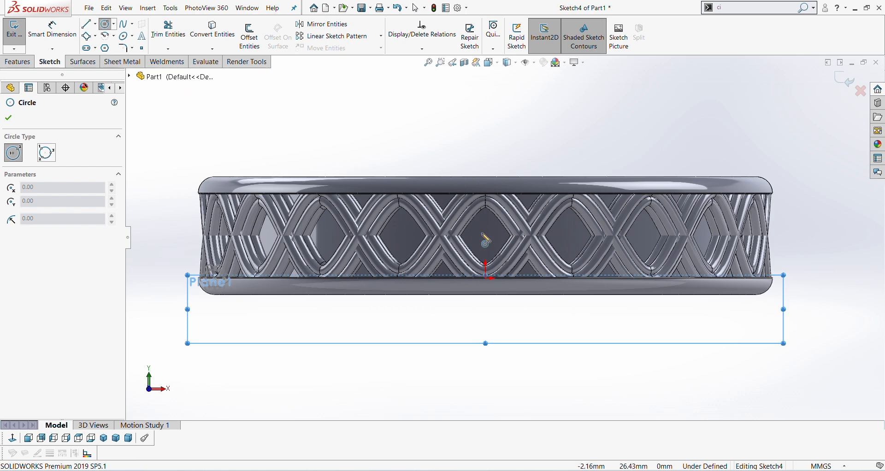
scroll(485, 239, down, 2)
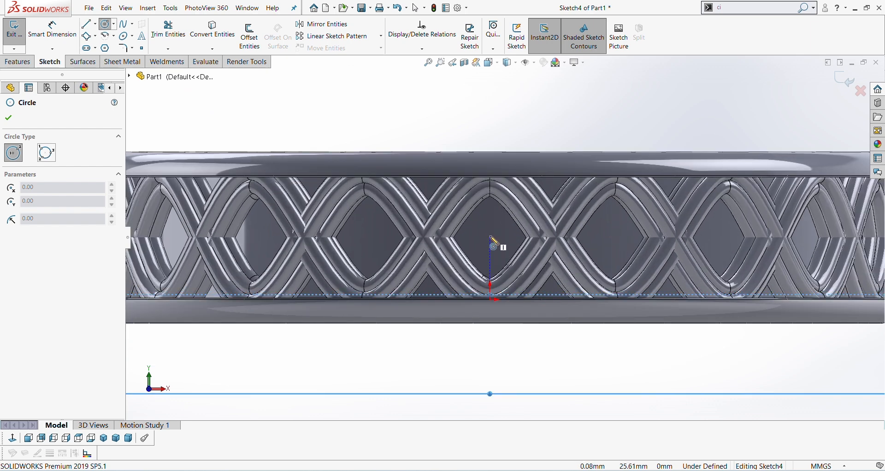
click(490, 236)
click(499, 220)
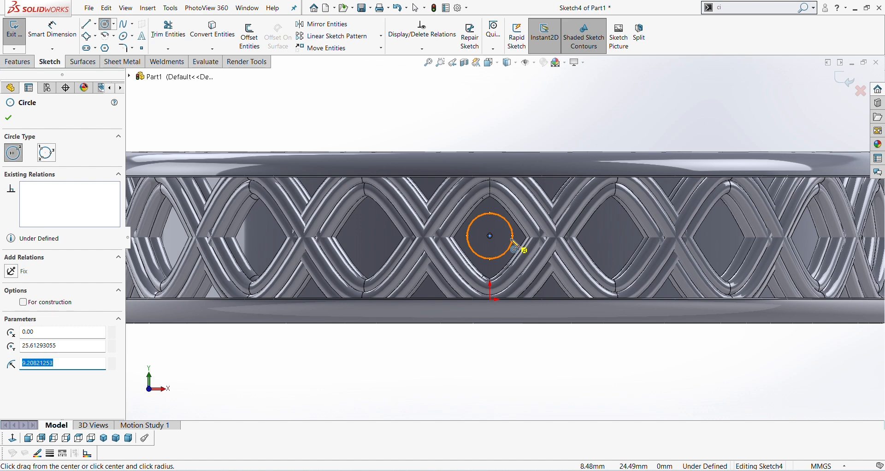
key(Escape)
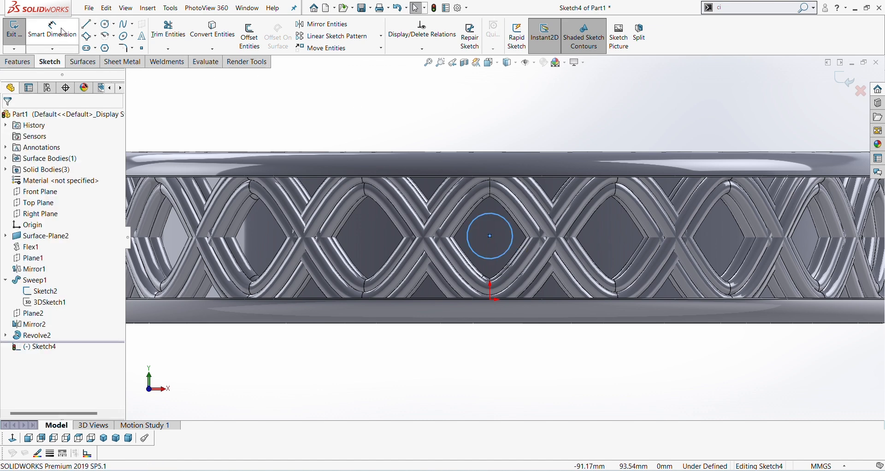
Dimension the circle's centre 25 mm above the origin
click(63, 31)
click(490, 236)
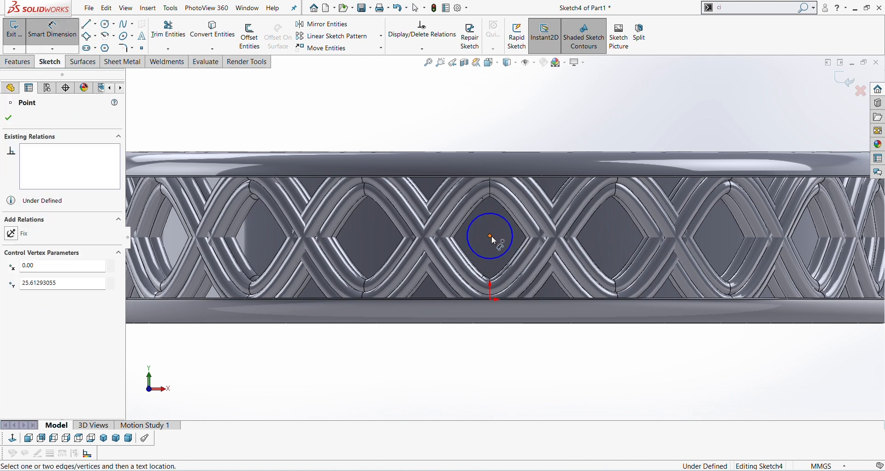
click(491, 298)
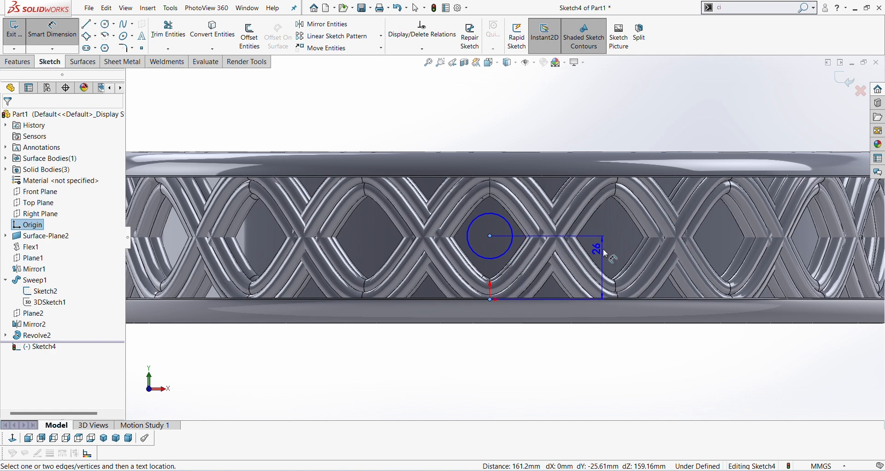
click(608, 253)
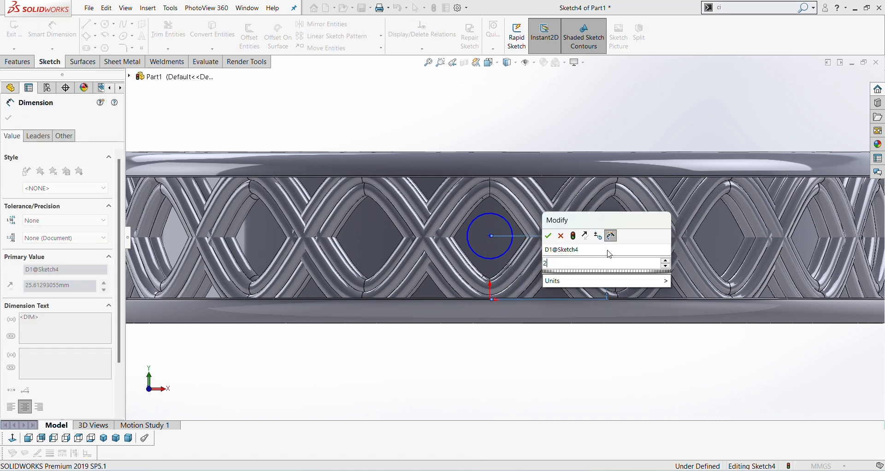
key(Return)
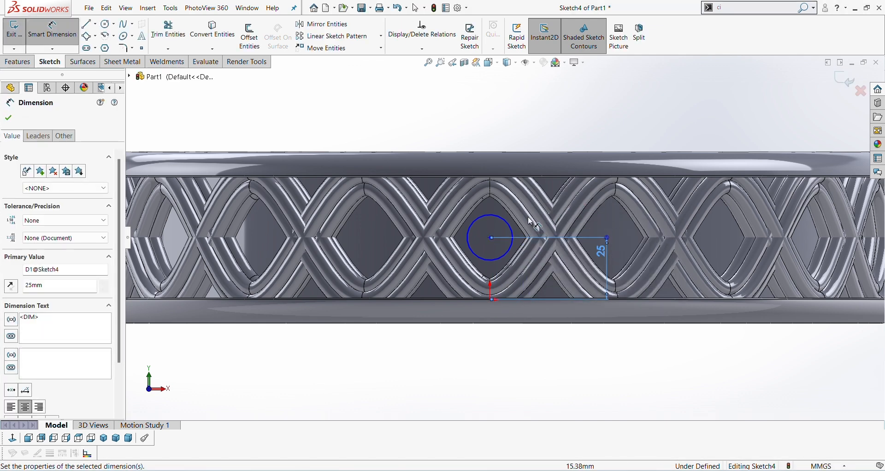
Set the circle's diameter to 23 mm
click(507, 221)
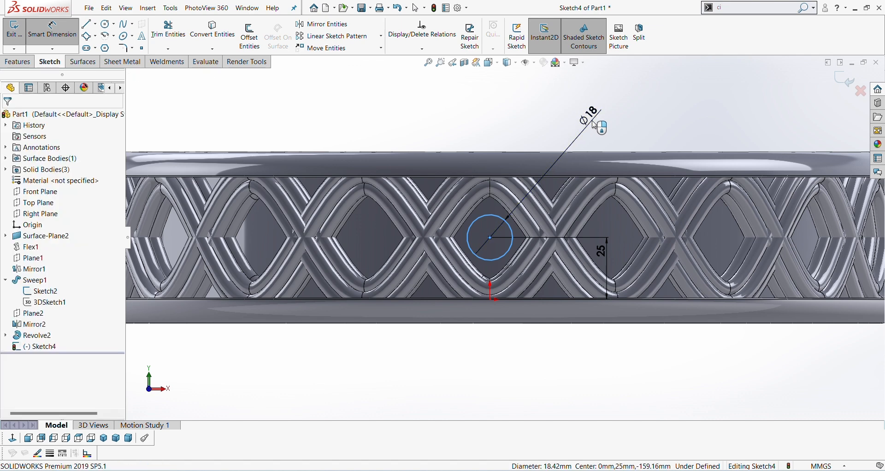
click(594, 125)
text(23)
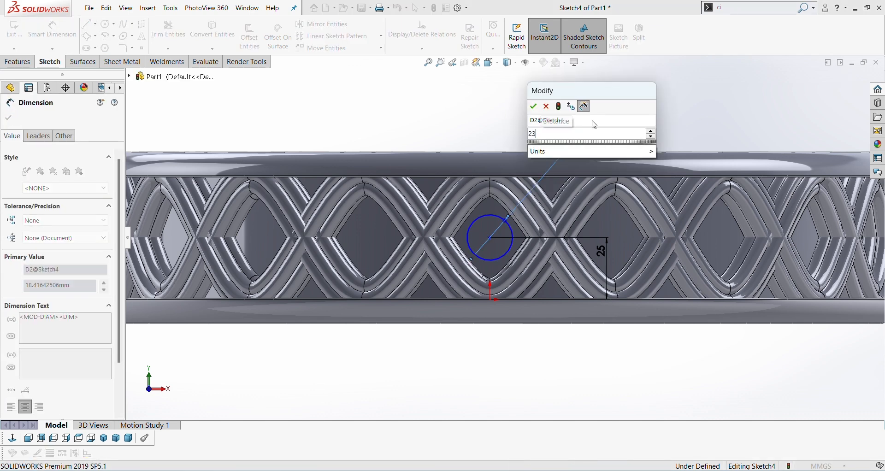
key(Return)
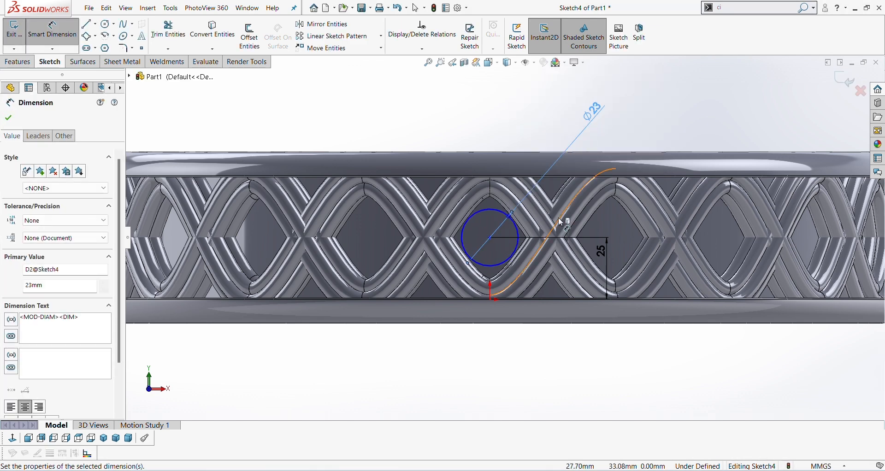
key(Escape)
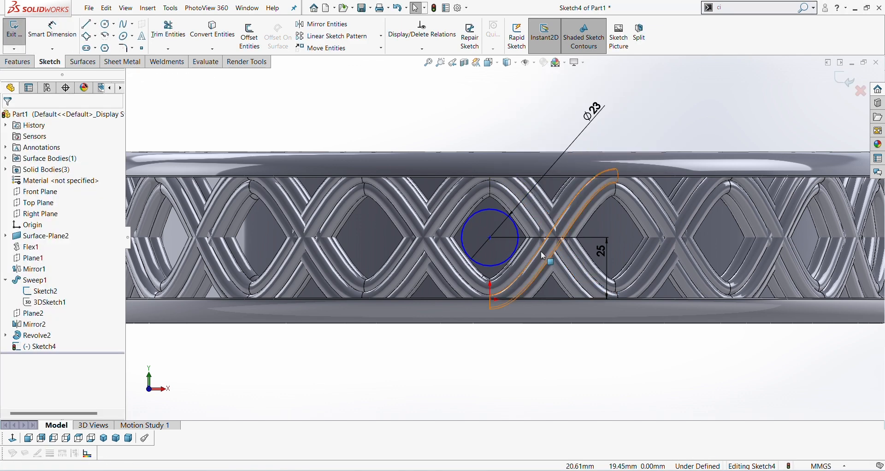
Add a vertical relation between the circle's centre and the origin
click(490, 238)
ctrl+click(489, 300)
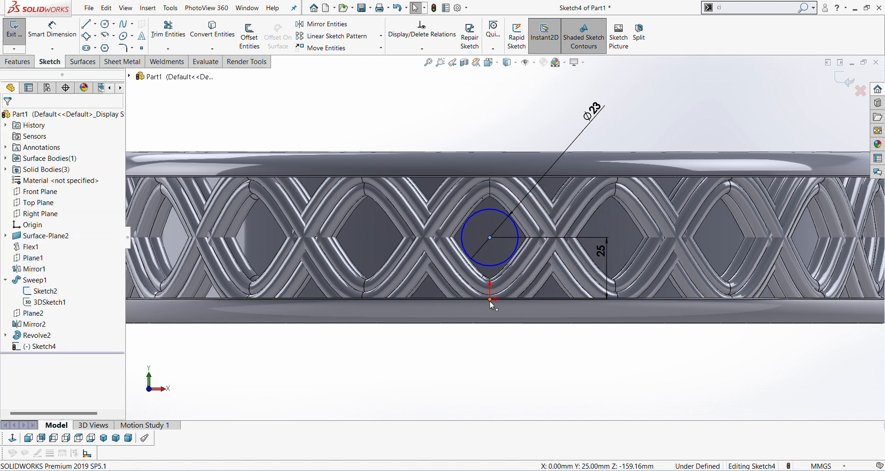
click(532, 261)
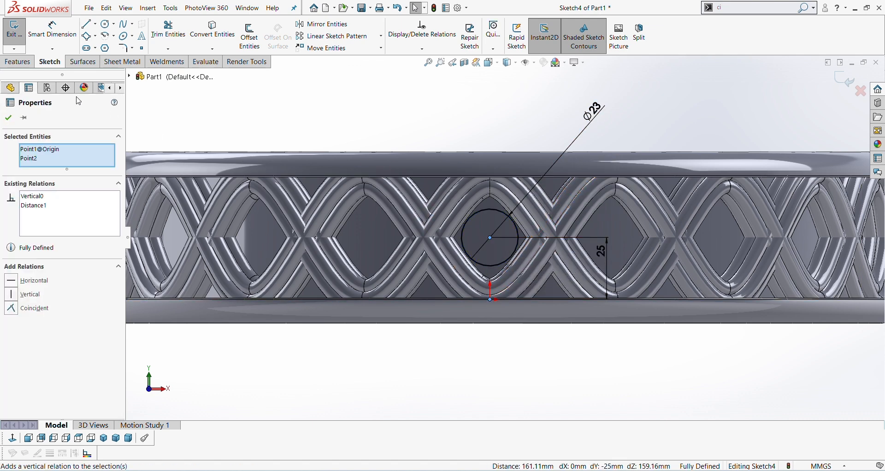
click(14, 120)
Cut-extrude the circle Through All in the reversed direction, through the patterned front wall of the ring
scroll(339, 178, up, 3)
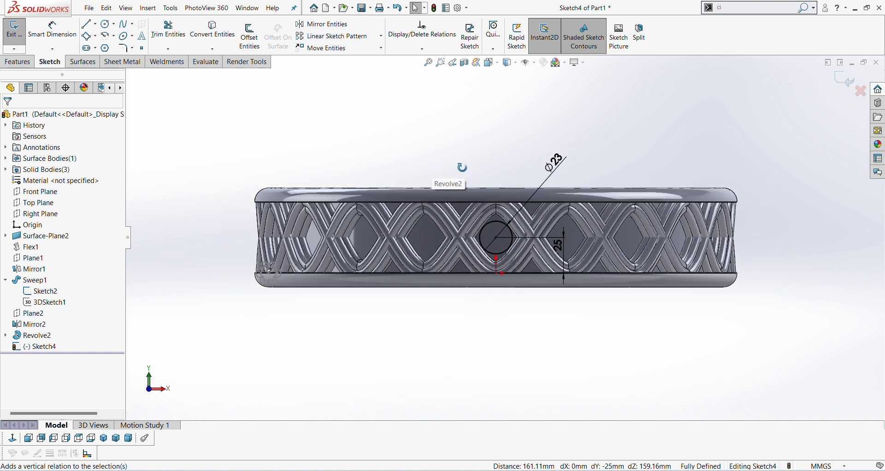
middle_drag(462, 168, 451, 205)
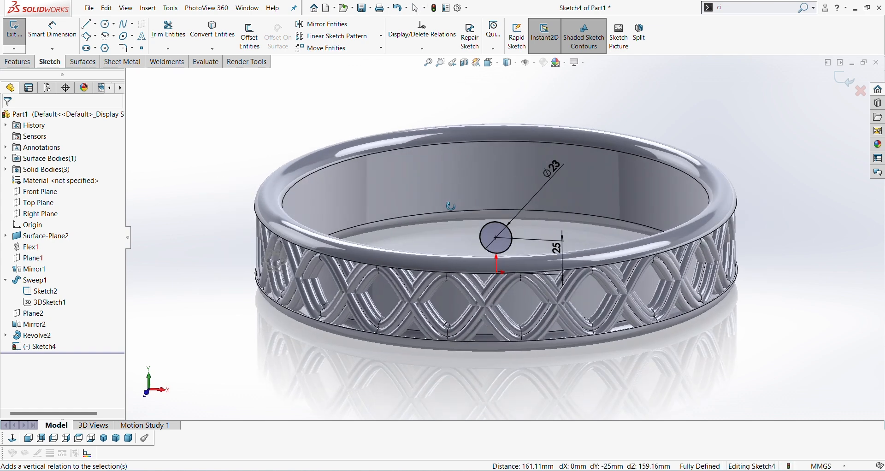
click(18, 62)
click(159, 36)
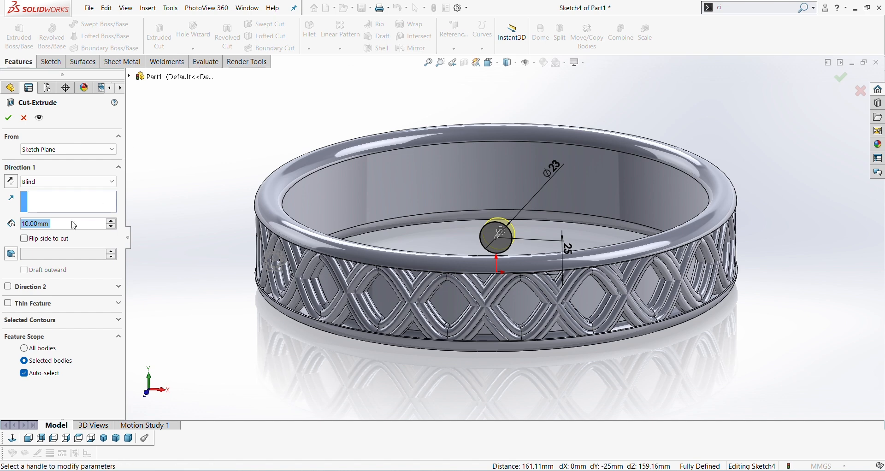
click(12, 181)
click(97, 182)
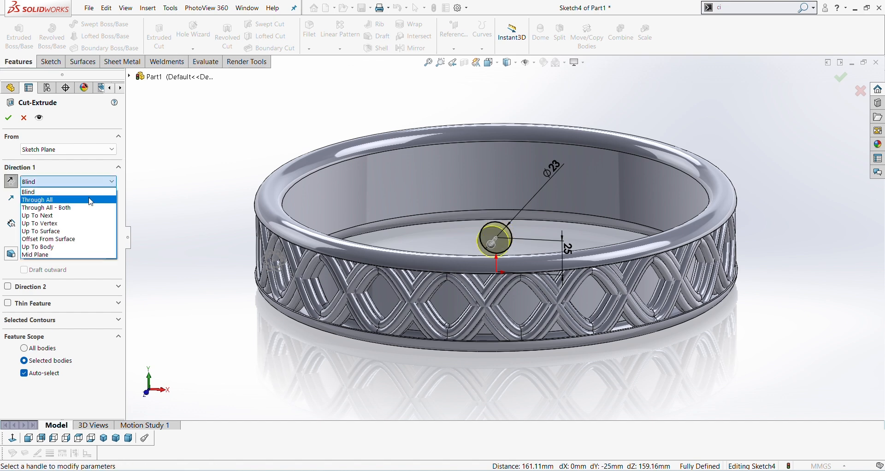
click(91, 200)
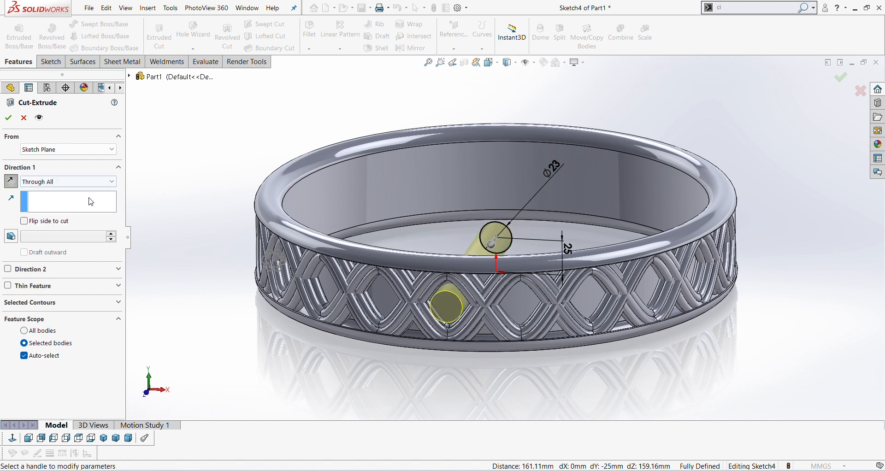
click(8, 118)
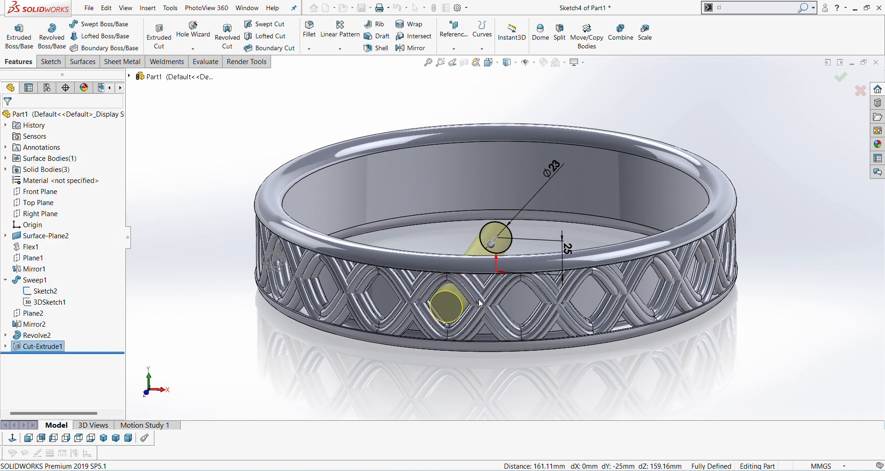
Start a circular pattern of the hole cut, using the circular edge under the ring's upper rim as the axis
scroll(476, 328, up, 2)
mouse_move(479, 328)
middle_down()
mouse_move(492, 327)
mouse_move(470, 315)
middle_up()
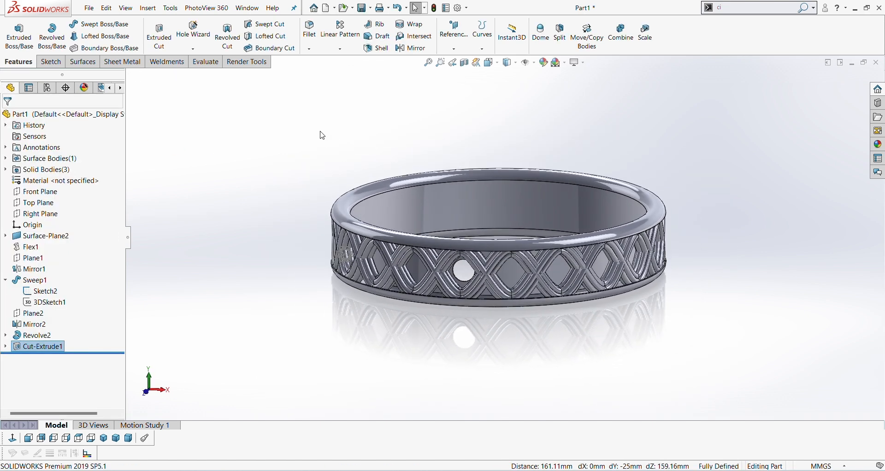
click(340, 48)
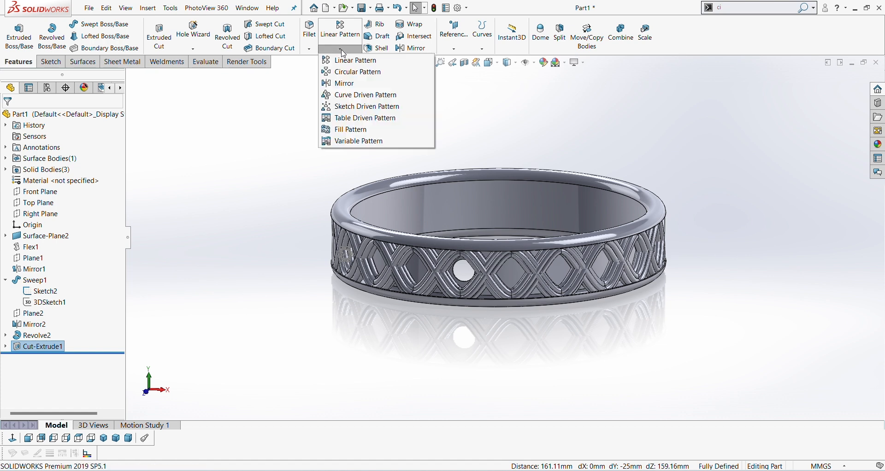
click(347, 73)
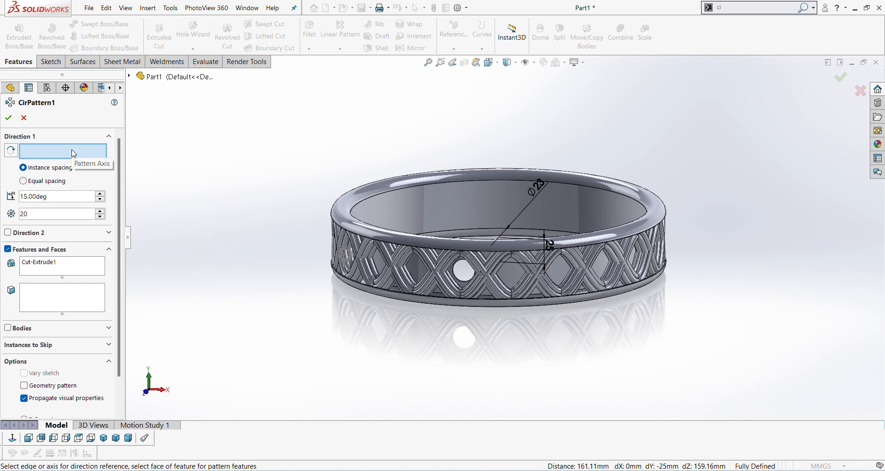
click(400, 243)
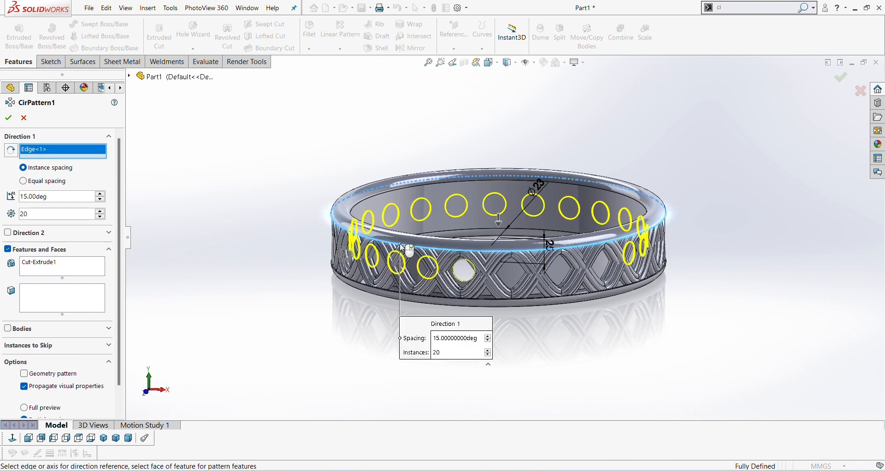
Set the hole pattern's instance spacing to 18°
right_click(28, 196)
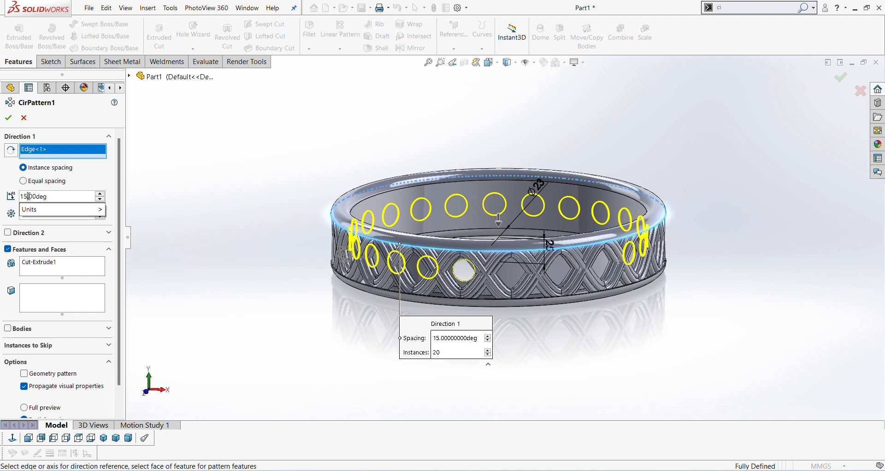
click(80, 196)
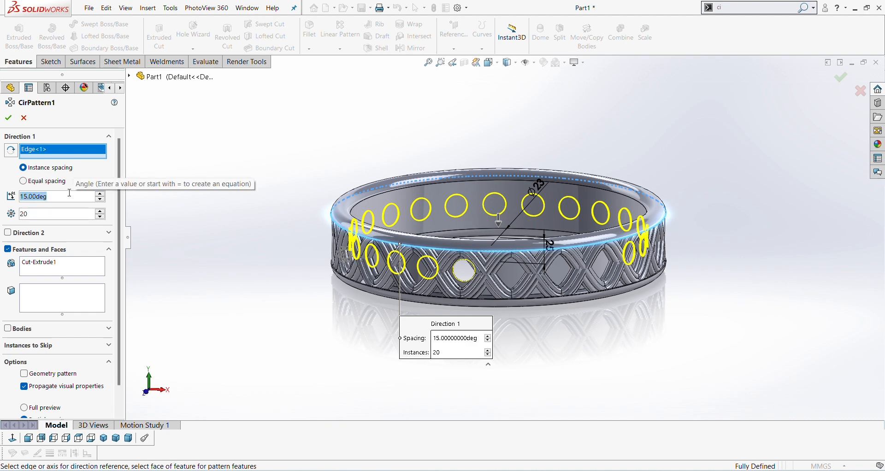
text(1)
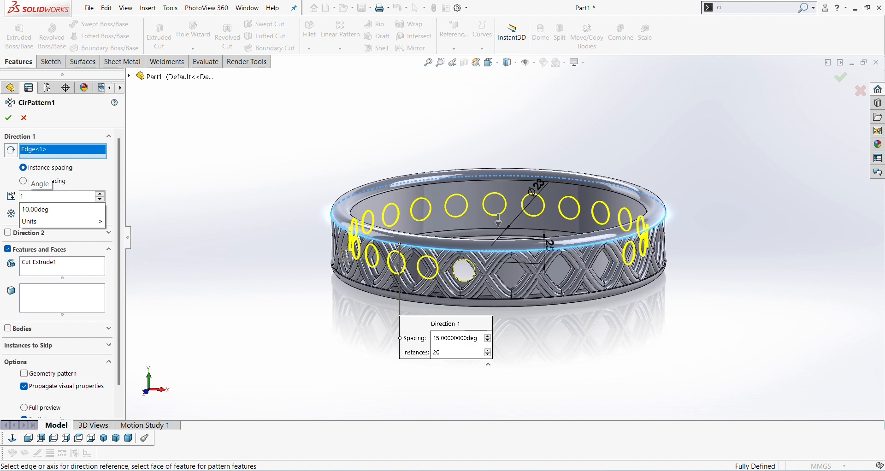
text(8)
key(Return)
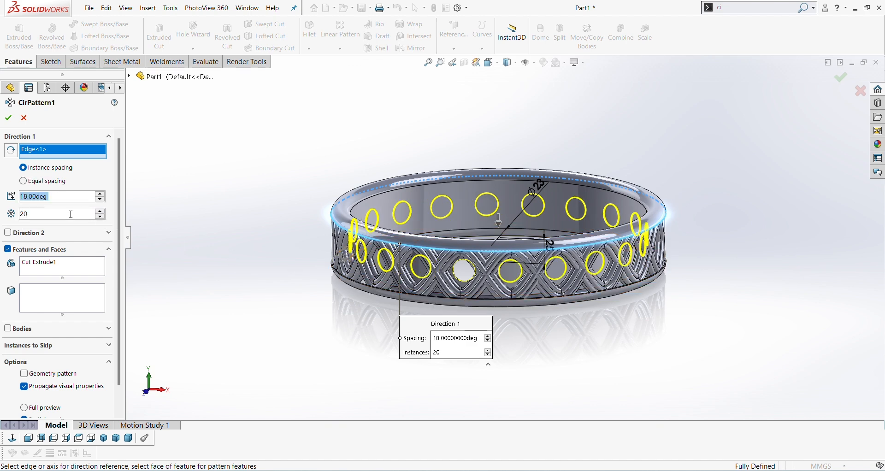
Complete the circular pattern of the hole cut with equal spacing over 360° and 20 instances
click(99, 212)
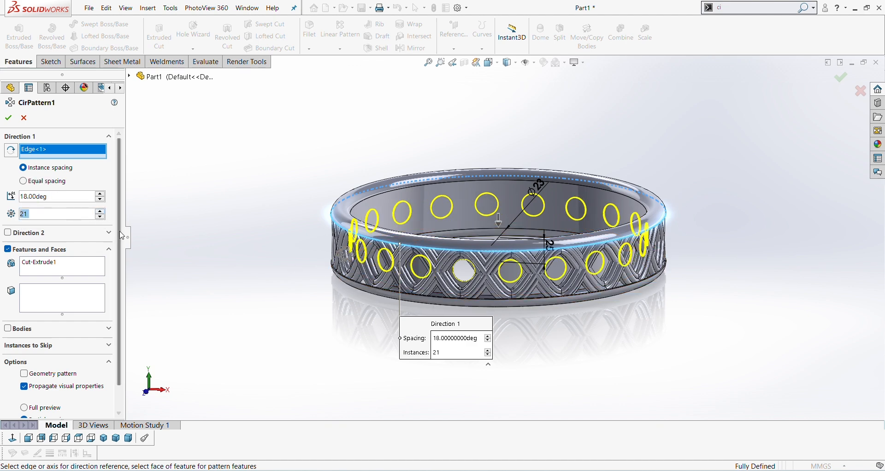
middle_drag(259, 230, 284, 225)
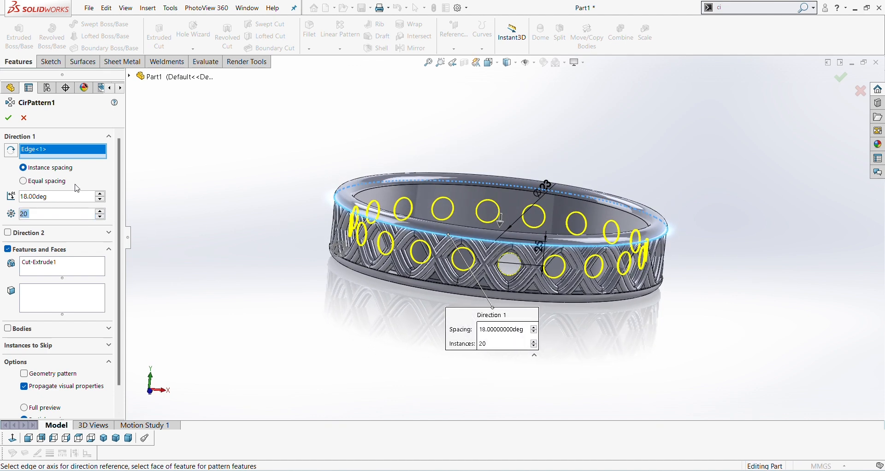
middle_drag(409, 297, 442, 295)
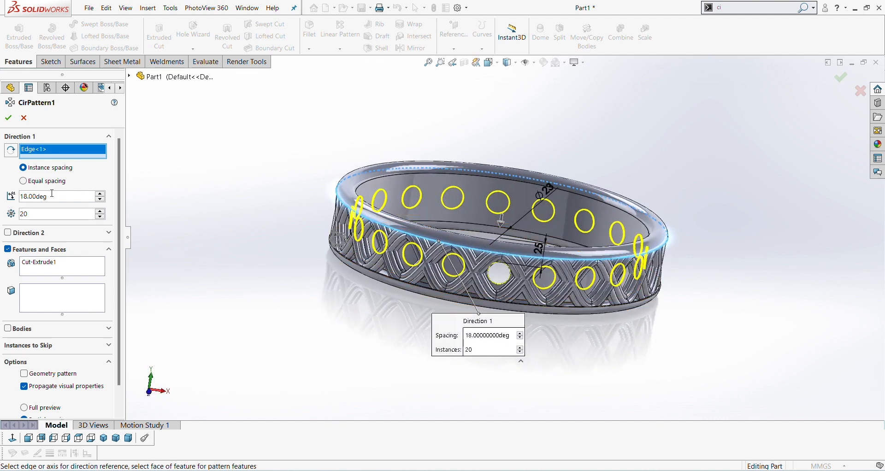
click(23, 181)
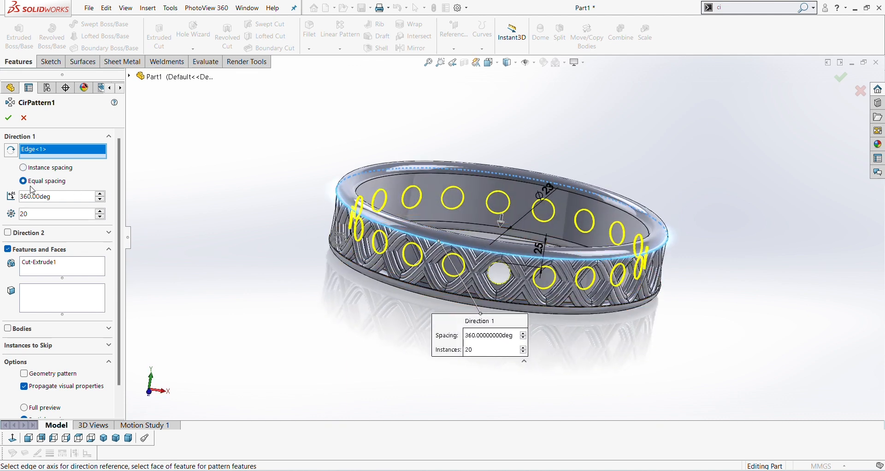
click(101, 212)
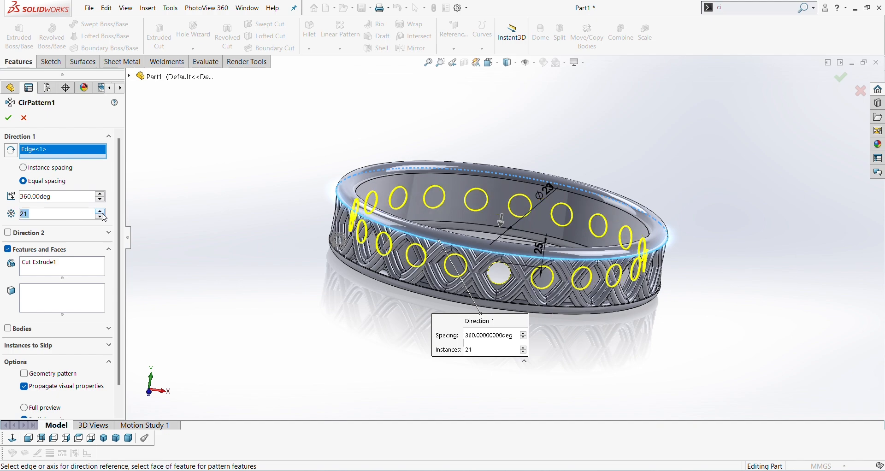
click(100, 216)
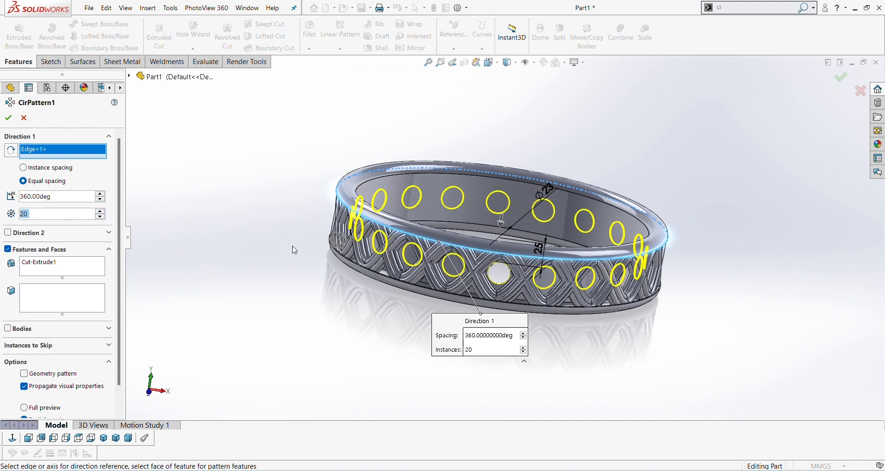
middle_drag(292, 247, 498, 267)
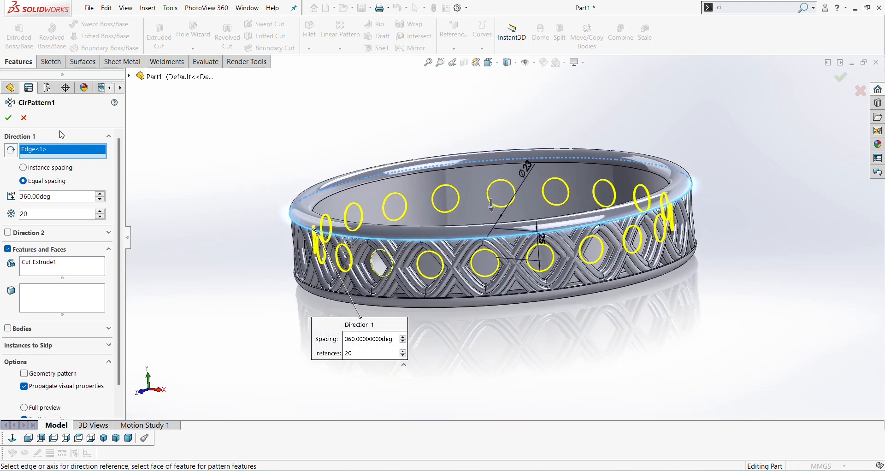
click(11, 119)
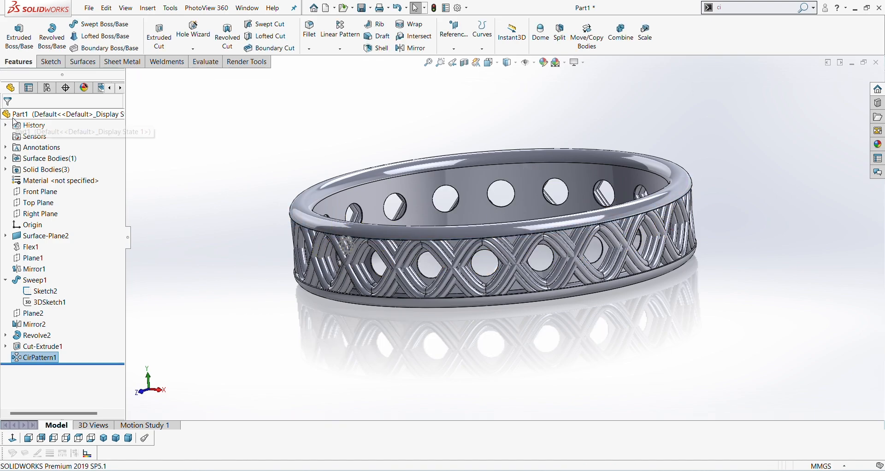
Open the gold category of the metal appearances in the appearance library
scroll(446, 298, down, 2)
middle_drag(439, 281, 456, 291)
scroll(419, 318, up, 3)
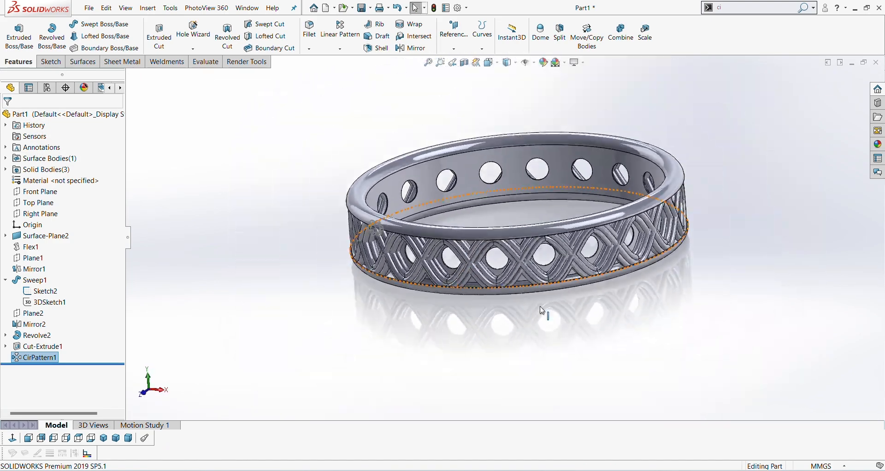
click(878, 146)
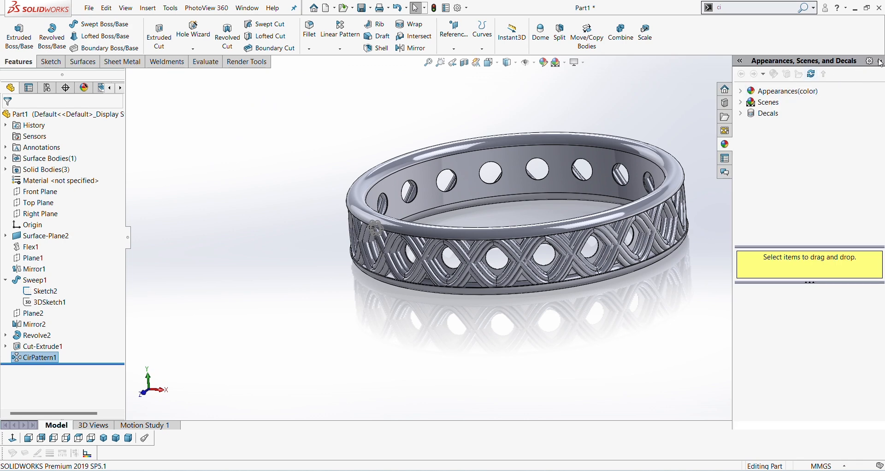
click(879, 62)
click(740, 91)
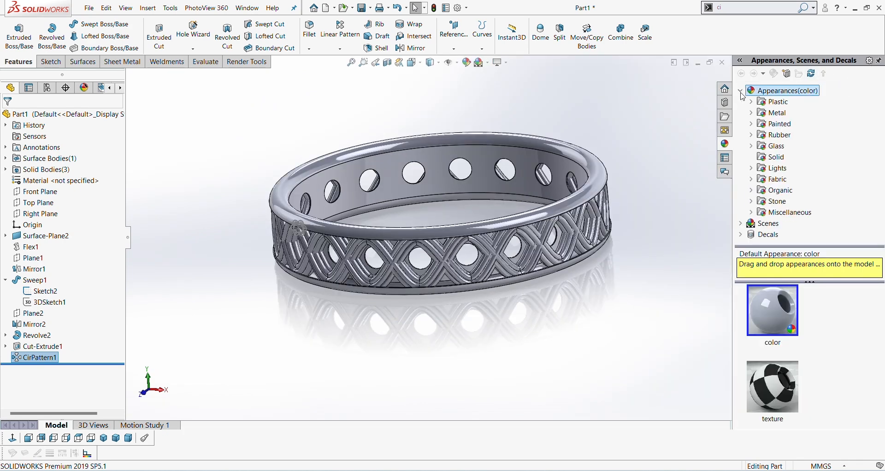
click(751, 113)
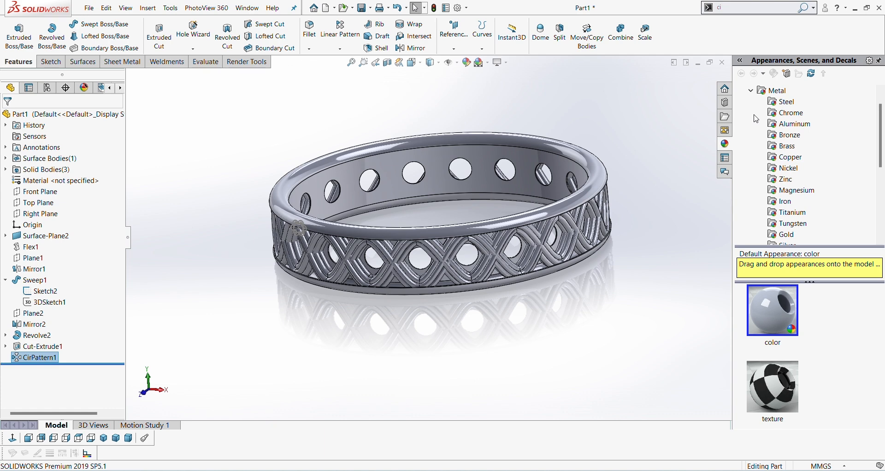
drag(878, 134, 881, 163)
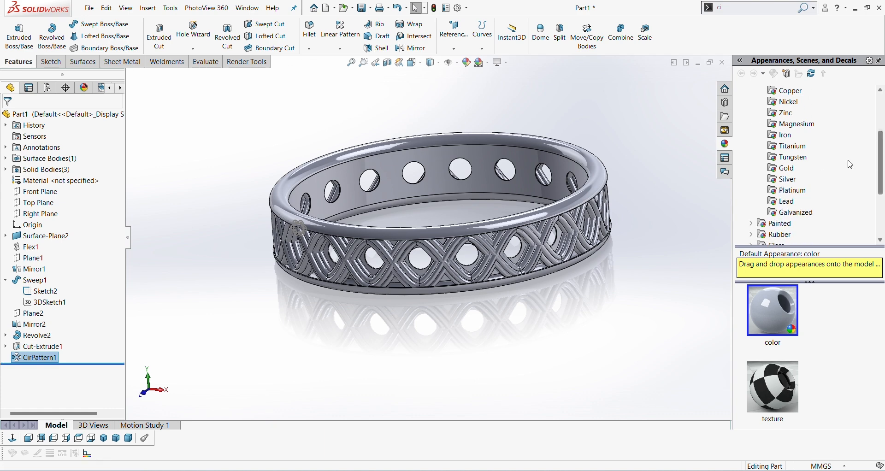
click(786, 170)
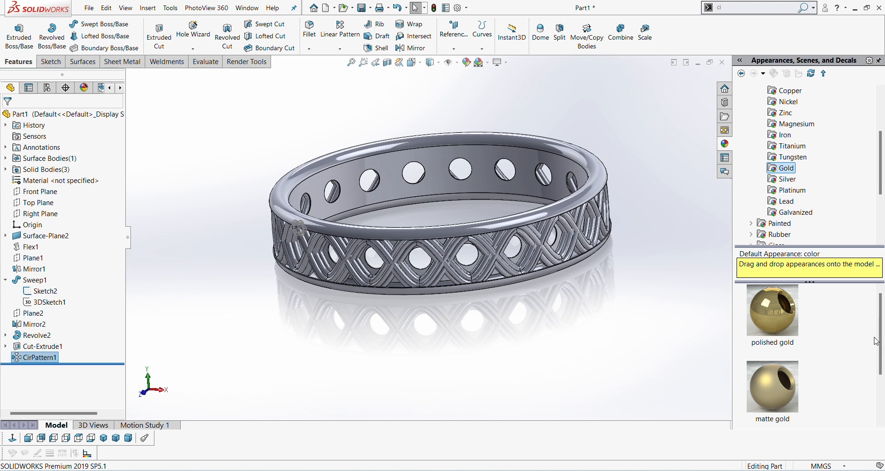
Apply the satin finish gold appearance to the whole part and close the appearance library
drag(879, 341, 884, 398)
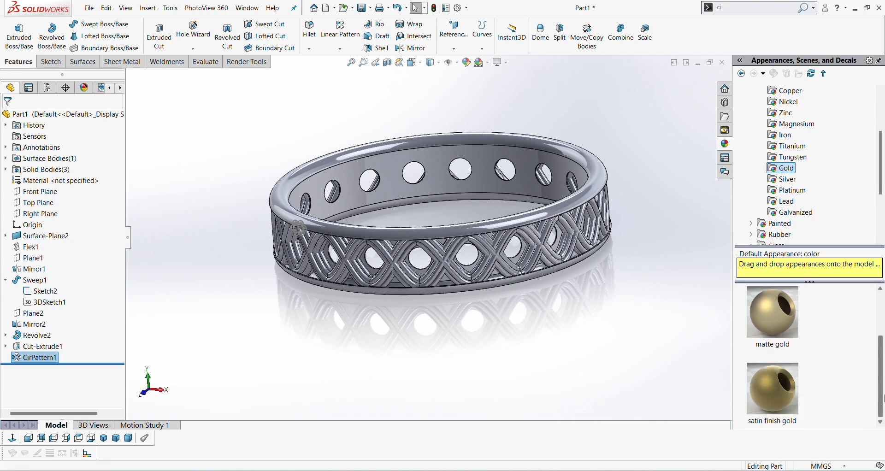
click(777, 397)
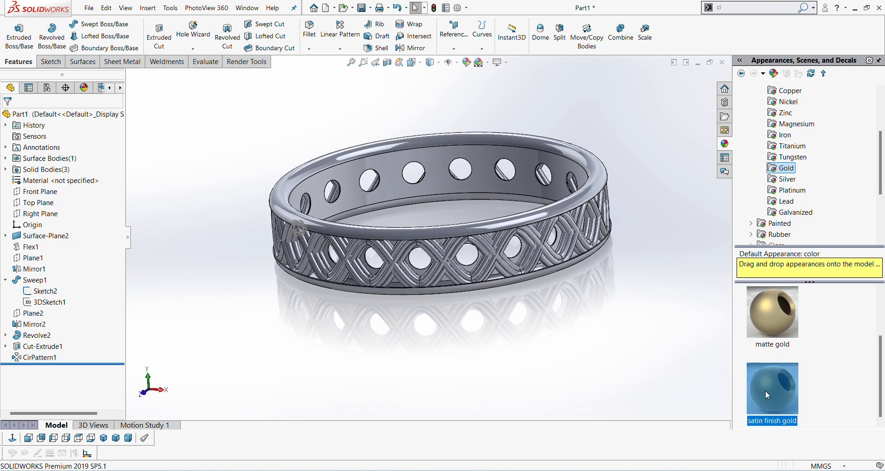
drag(765, 391, 512, 225)
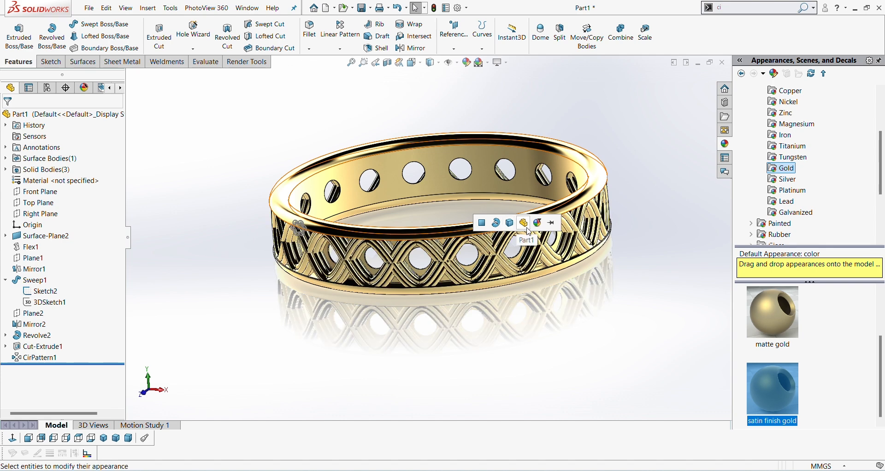
click(526, 227)
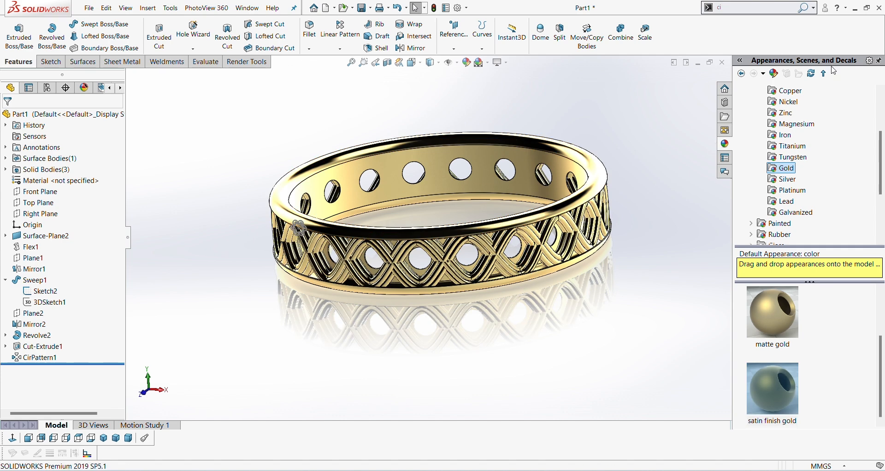
click(880, 62)
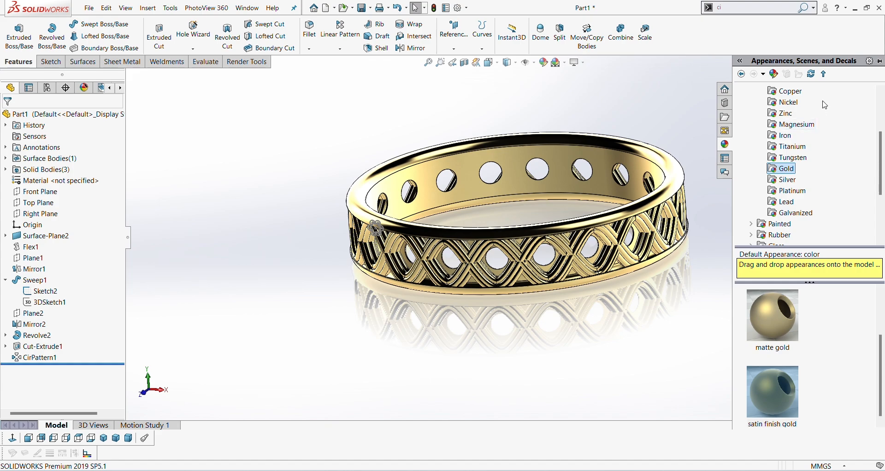
click(664, 102)
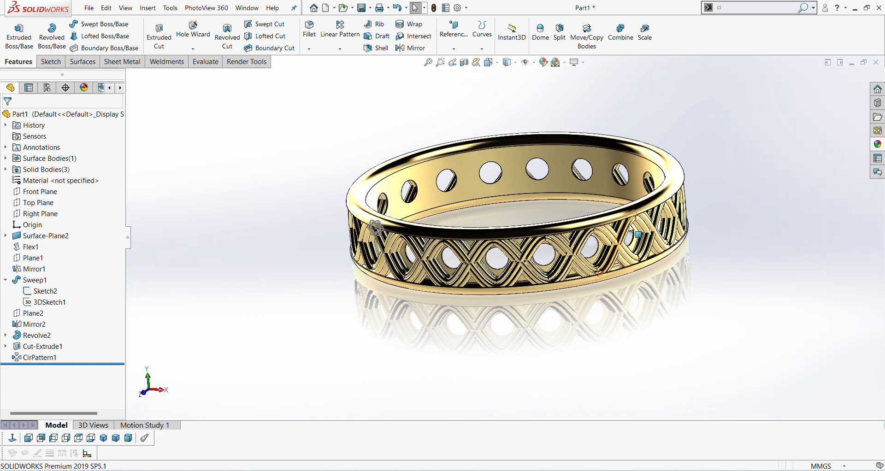
Change the ring's display style to shaded without edges
scroll(656, 223, down, 1)
middle_drag(567, 324, 590, 322)
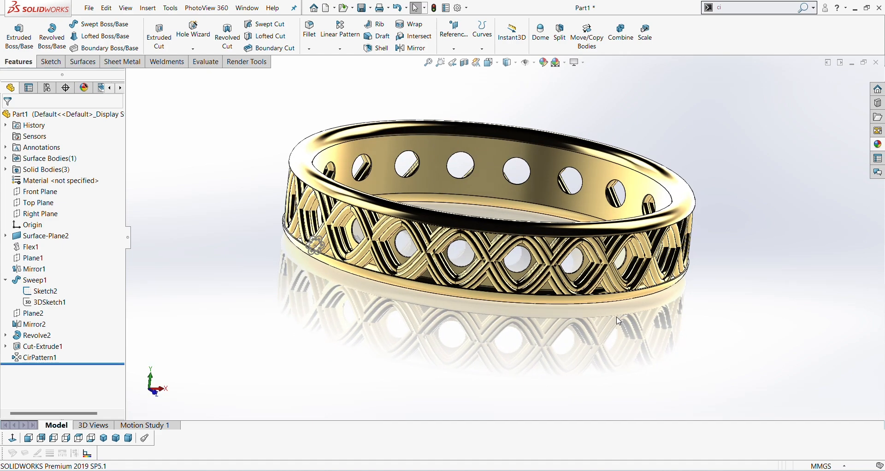
click(5, 335)
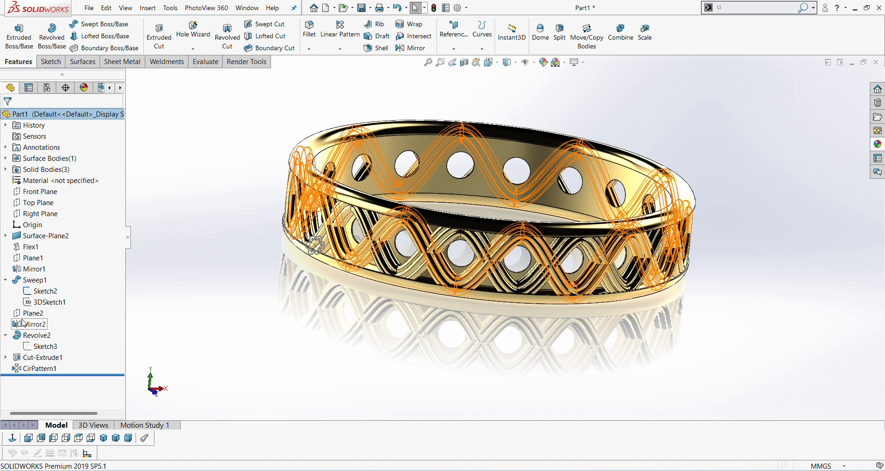
click(35, 292)
click(42, 276)
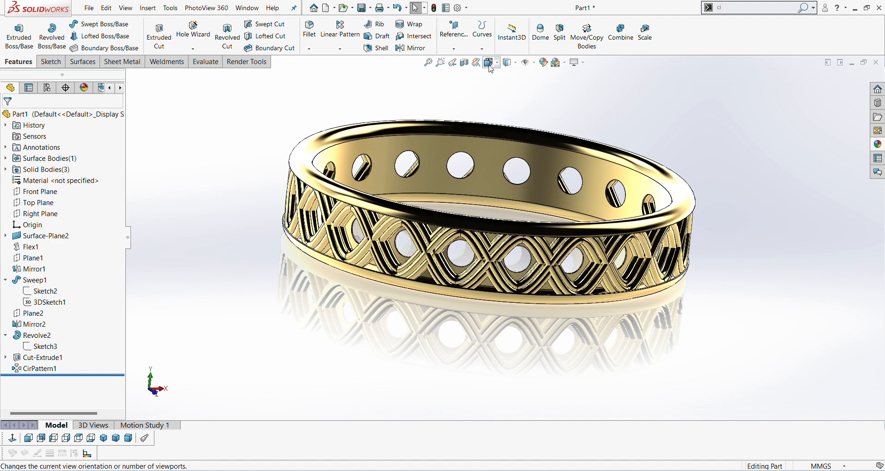
click(515, 64)
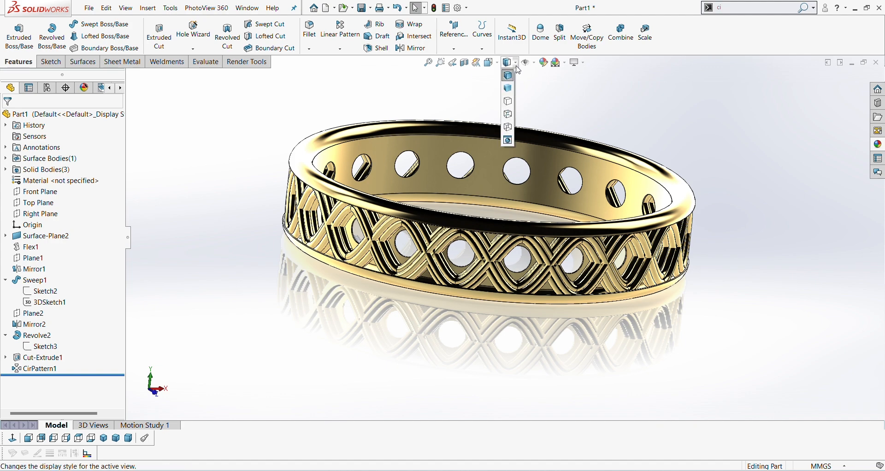
click(508, 90)
Examine the gold ring's diamond pattern, holes and inner face from several angles and zoom levels, dismissing the unsaved-document reminder
middle_drag(478, 356, 530, 379)
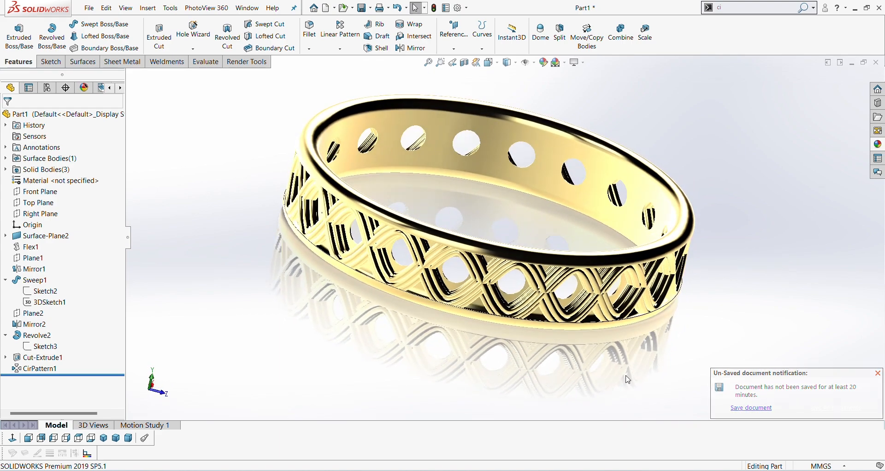
click(877, 373)
middle_drag(617, 376, 670, 300)
scroll(589, 161, down, 5)
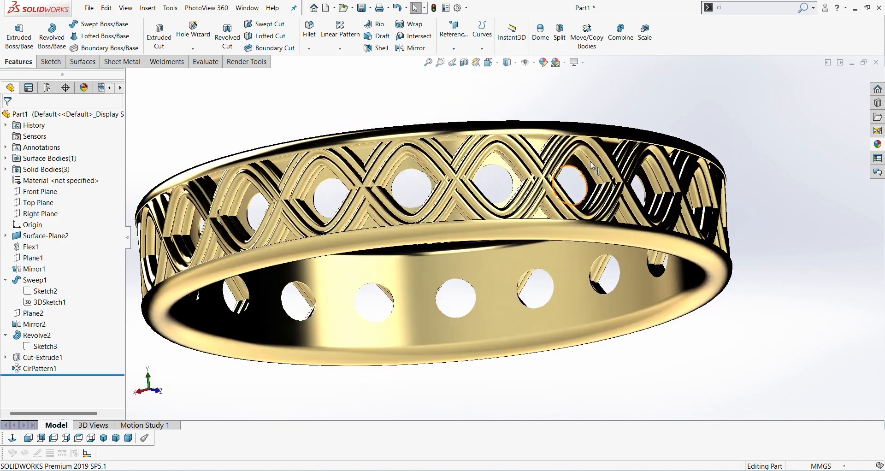
scroll(498, 200, up, 5)
mouse_move(499, 200)
middle_down()
mouse_move(542, 236)
mouse_move(545, 223)
mouse_move(490, 210)
middle_up()
scroll(357, 253, up, 5)
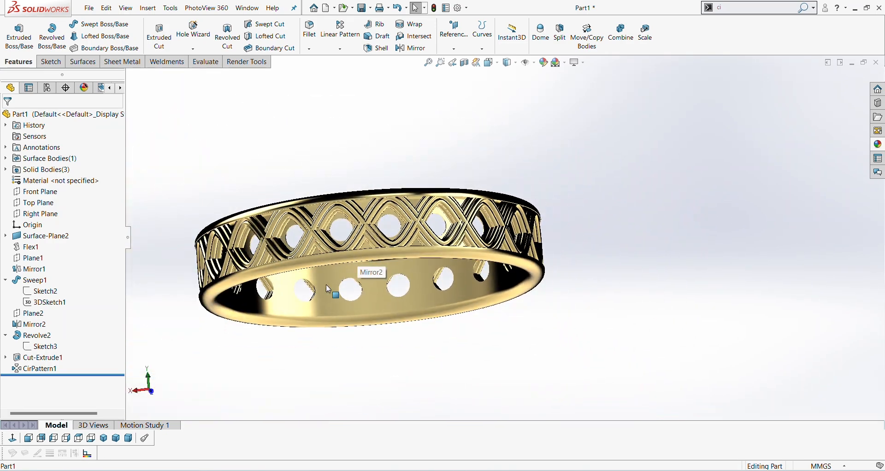
scroll(294, 236, down, 8)
scroll(295, 240, up, 6)
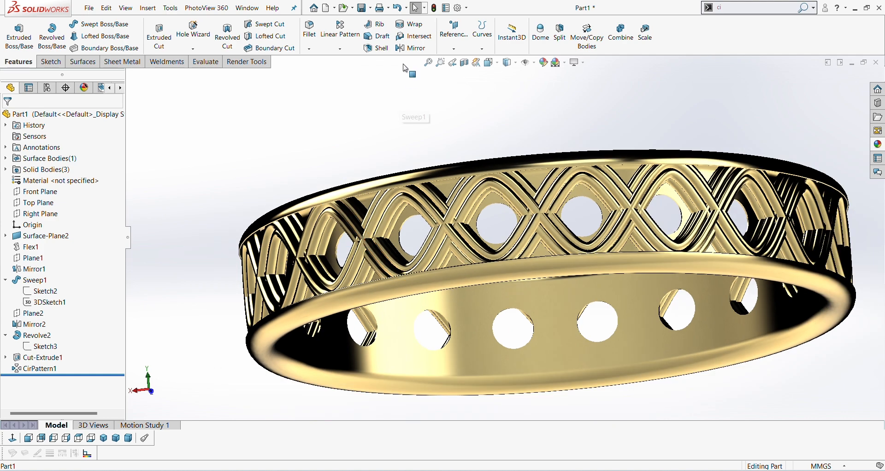